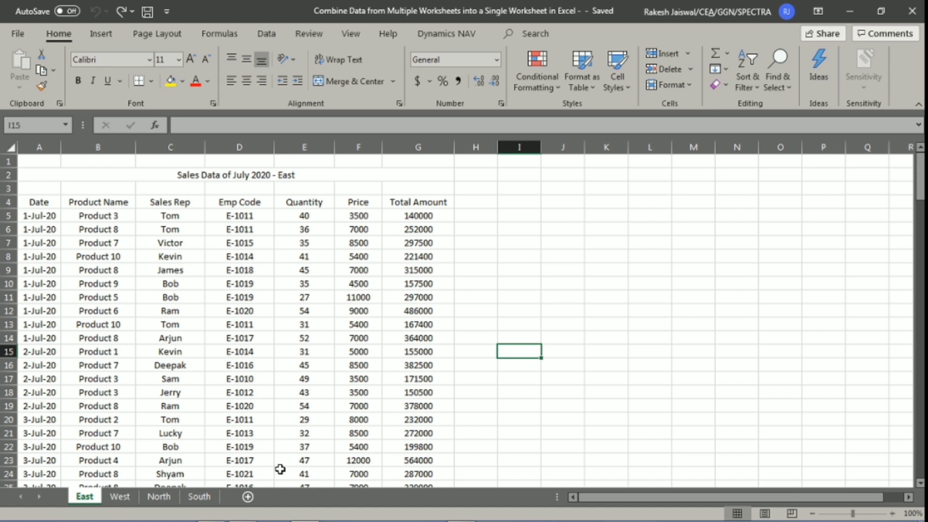
# Step: Give the East title 'Sales Data of July 2020 - East' a yellow fill and thick outside border
pyautogui.click(552, 285)
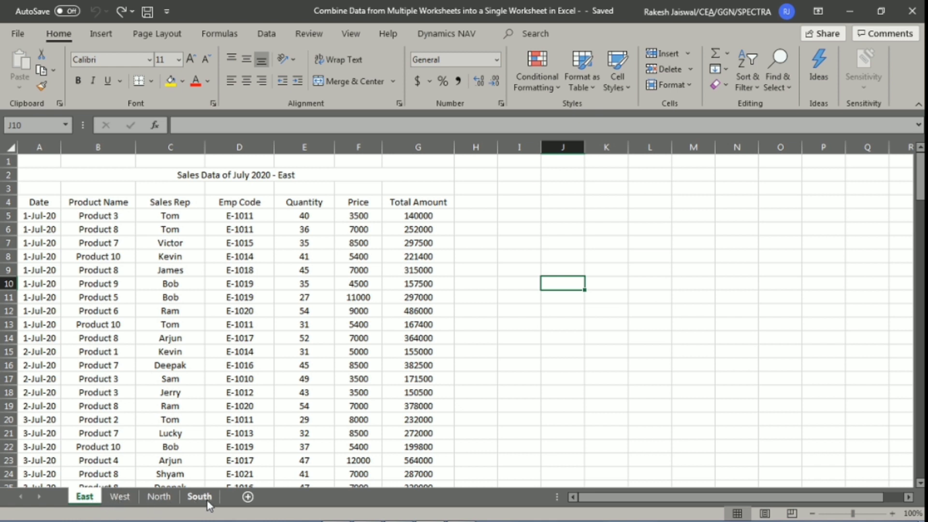
pyautogui.click(244, 177)
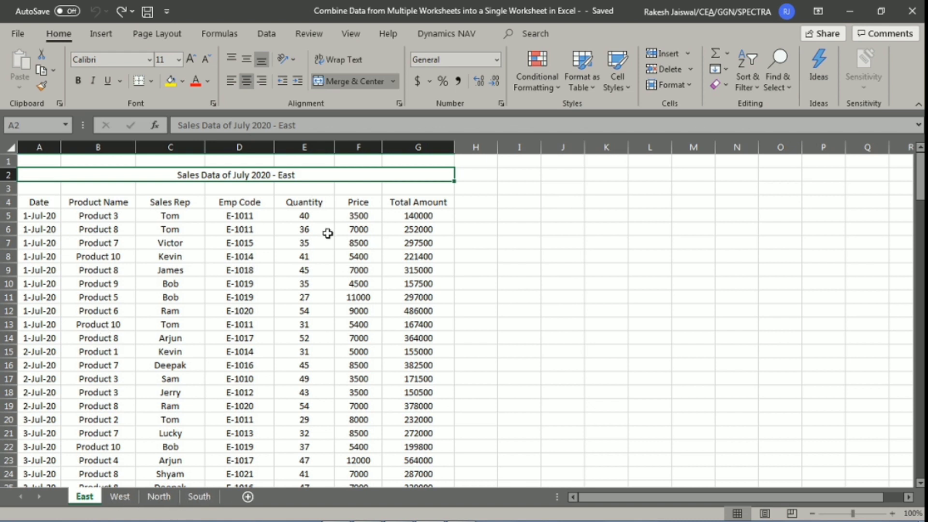
pyautogui.click(167, 86)
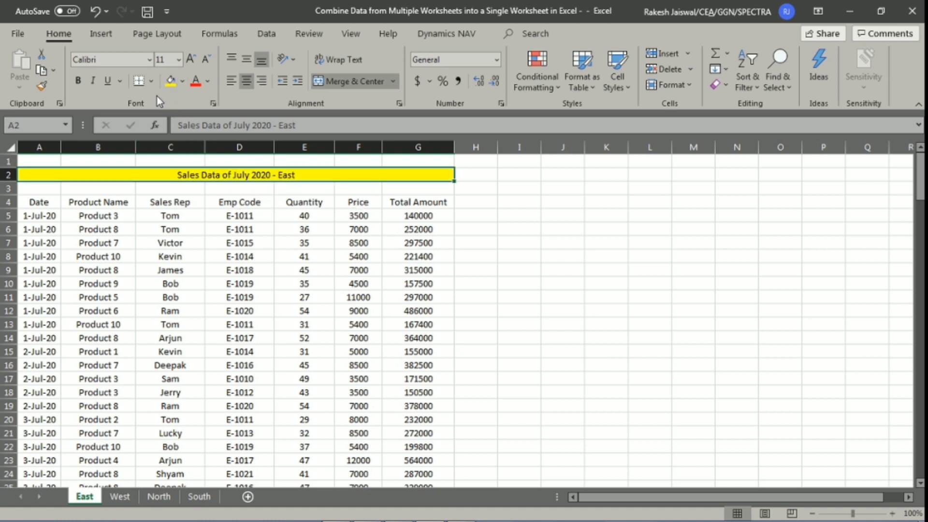
pyautogui.click(150, 81)
pyautogui.click(170, 251)
# Step: Put the active cell inside the East sales data below the A4 headers
pyautogui.click(44, 208)
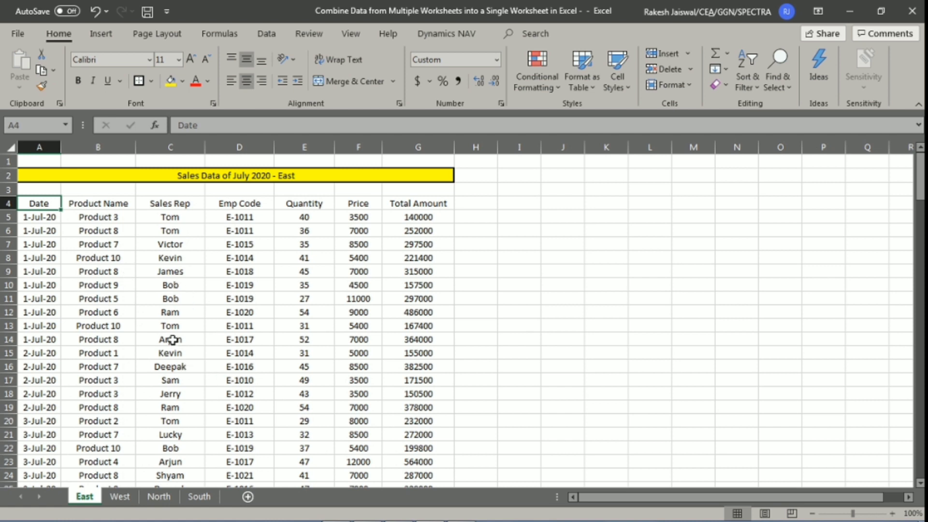
pyautogui.click(169, 356)
pyautogui.click(175, 406)
pyautogui.click(279, 338)
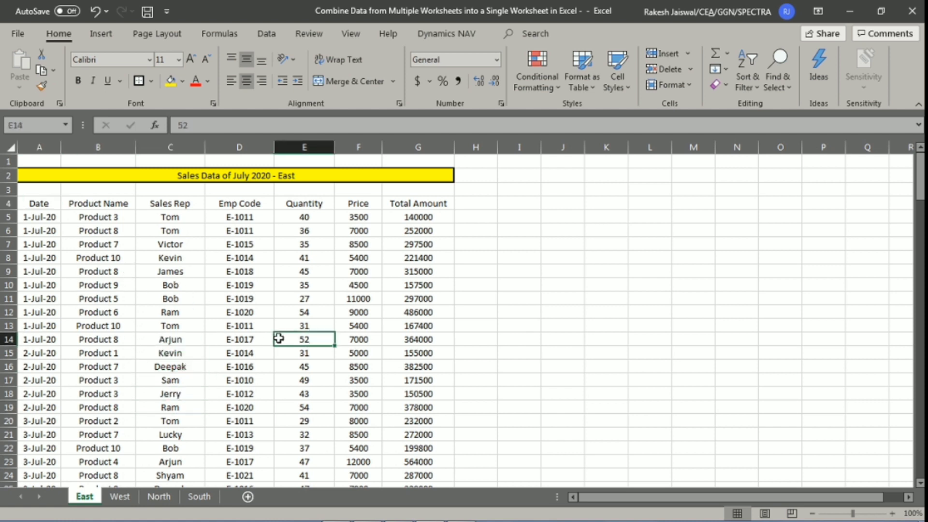
# Step: Convert the East data range A4:G160 into a table with headers, dismissing the Ideas suggestion
pyautogui.hotkey('ctrl', 't')
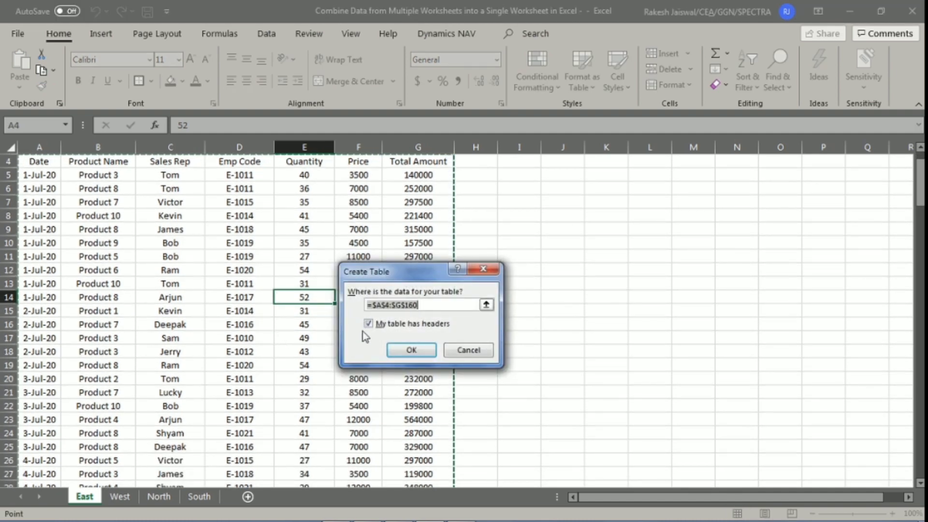
pyautogui.click(401, 351)
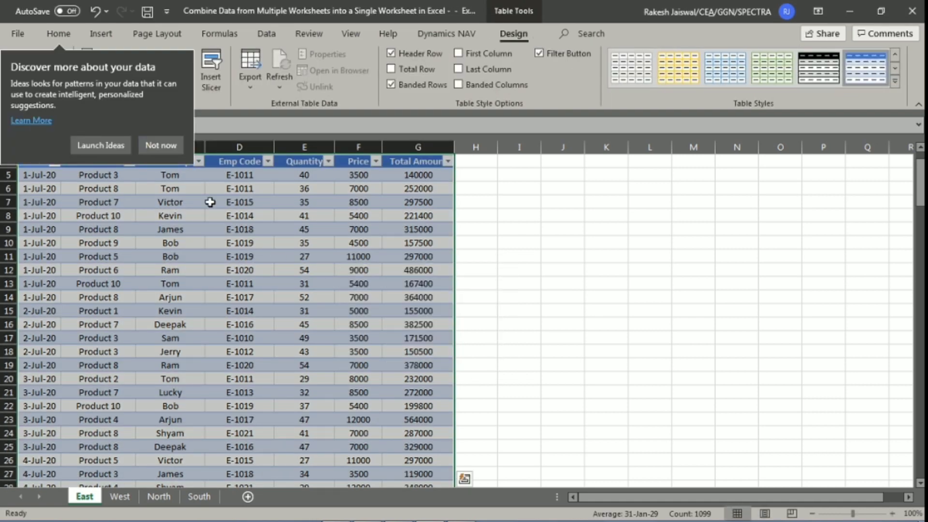
pyautogui.click(178, 151)
pyautogui.scroll(1, 253, 268)
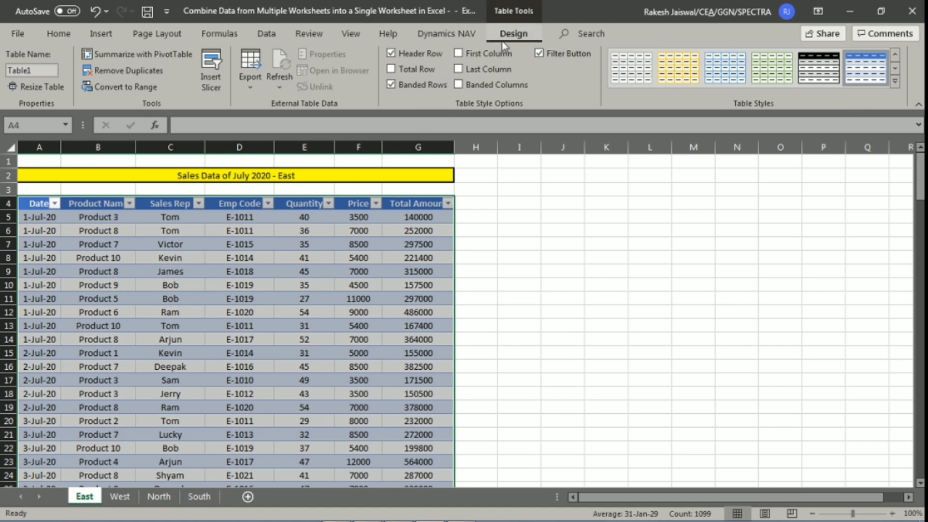
# Step: Browse the Table Styles gallery, keep the default blue style, and go to the West sheet
pyautogui.click(894, 81)
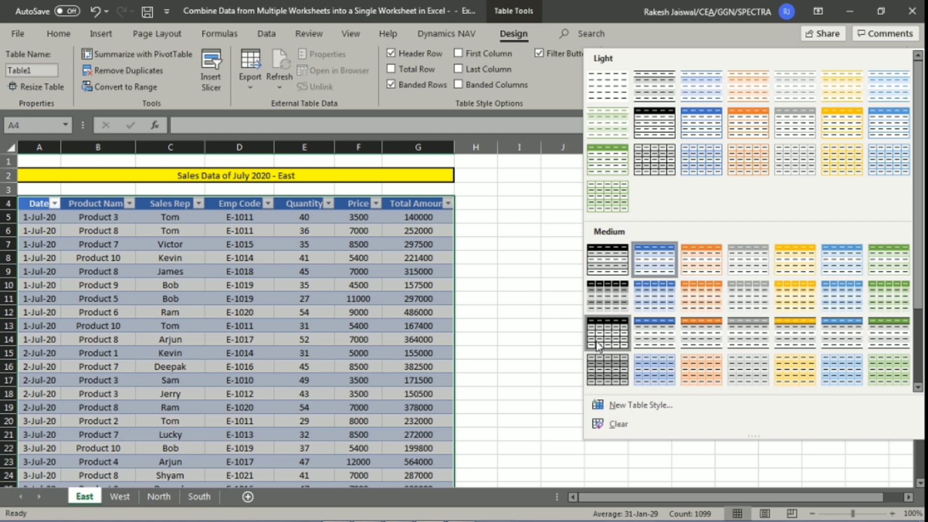
pyautogui.click(360, 281)
pyautogui.click(343, 246)
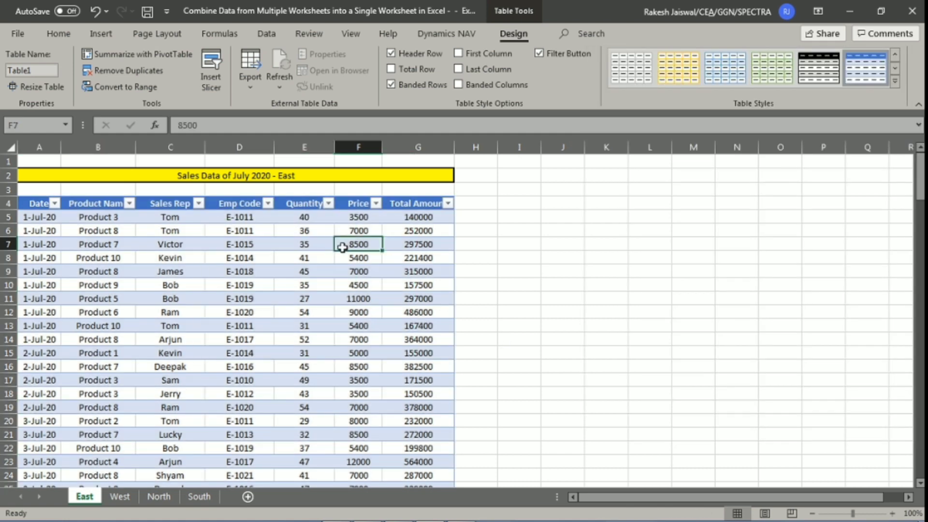
pyautogui.click(120, 496)
# Step: Fill the West title yellow and turn the West data into a table
pyautogui.click(198, 175)
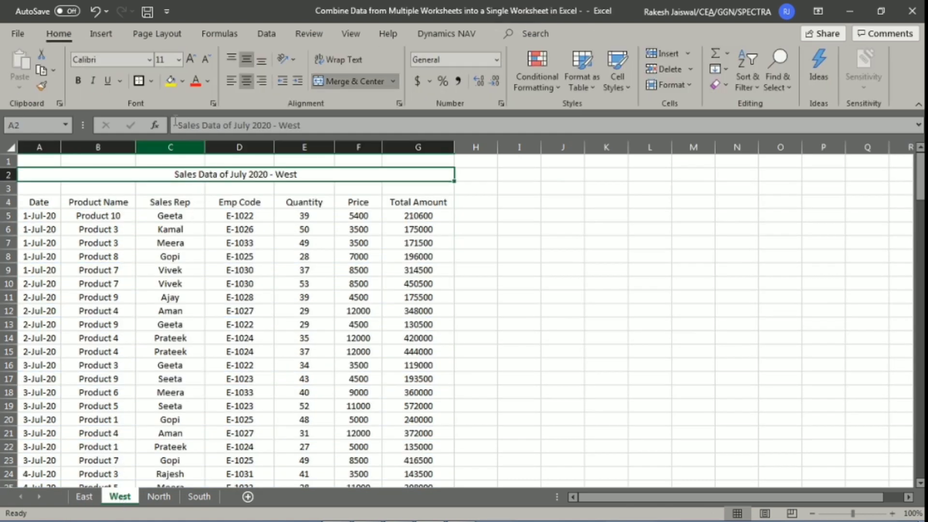
pyautogui.click(170, 82)
pyautogui.click(181, 230)
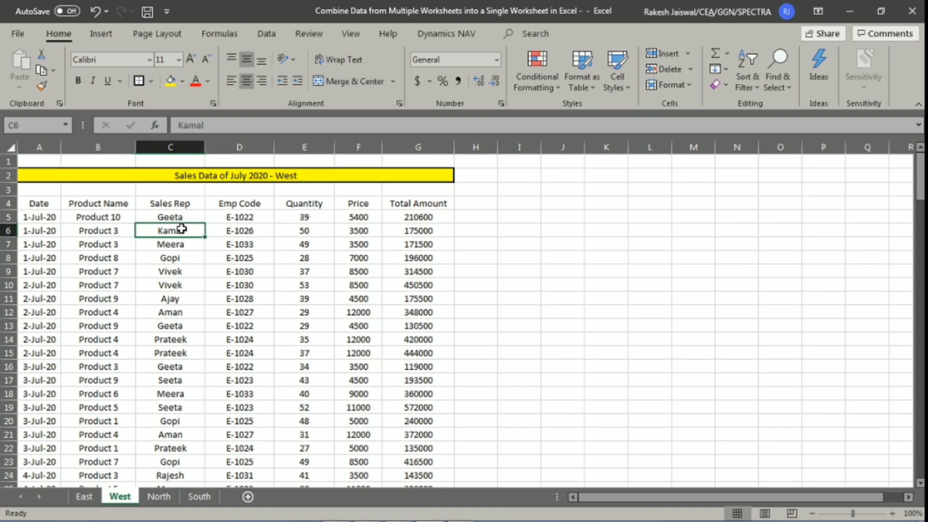
pyautogui.hotkey('ctrl', 't')
pyautogui.press('Return')
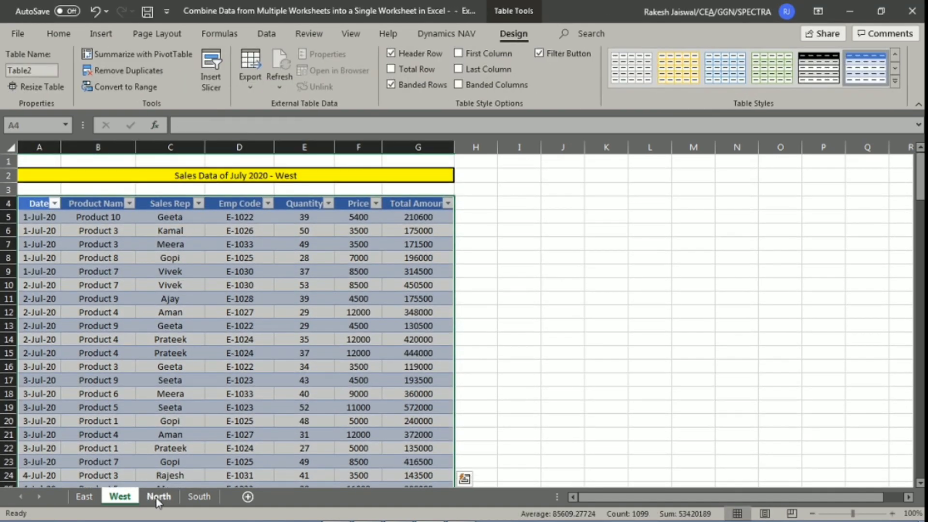
# Step: On North, turn the data into a table and give the title a yellow fill and border
pyautogui.click(157, 496)
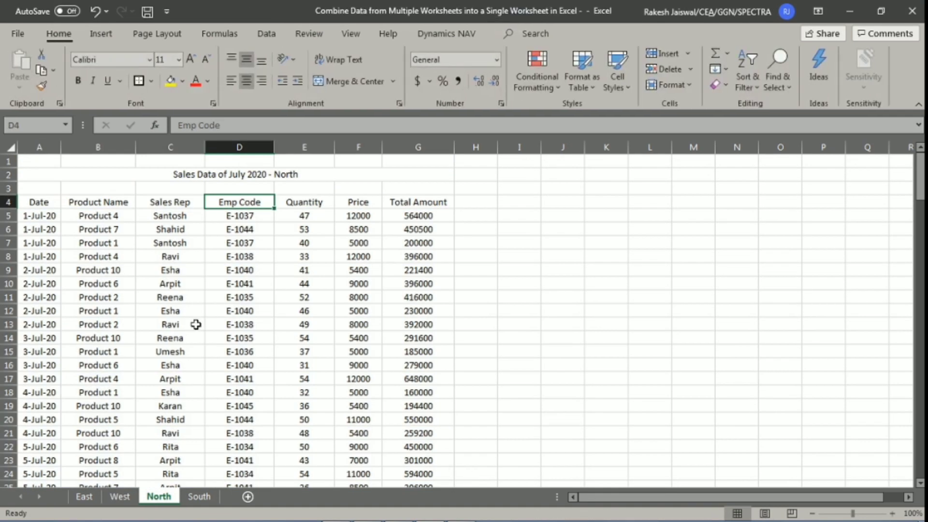
pyautogui.click(198, 311)
pyautogui.hotkey('ctrl', 't')
pyautogui.press('Return')
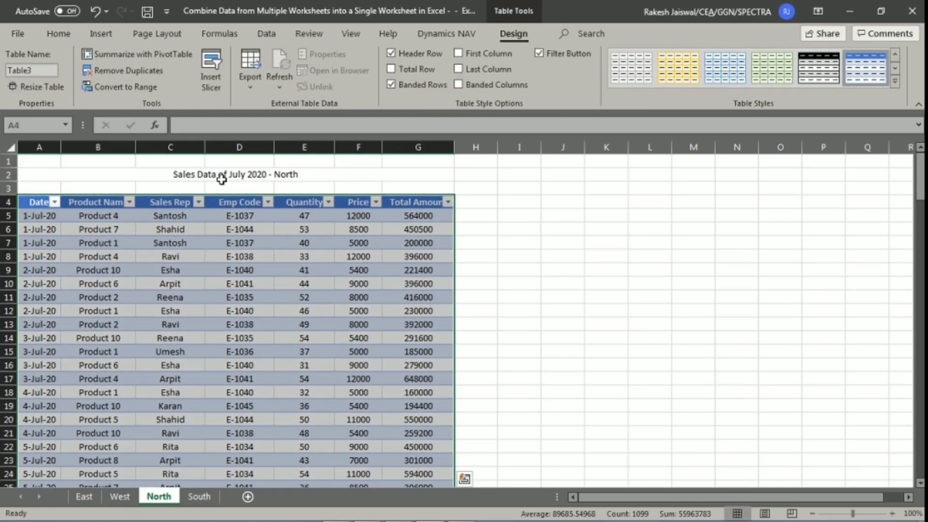
pyautogui.click(221, 179)
pyautogui.click(167, 80)
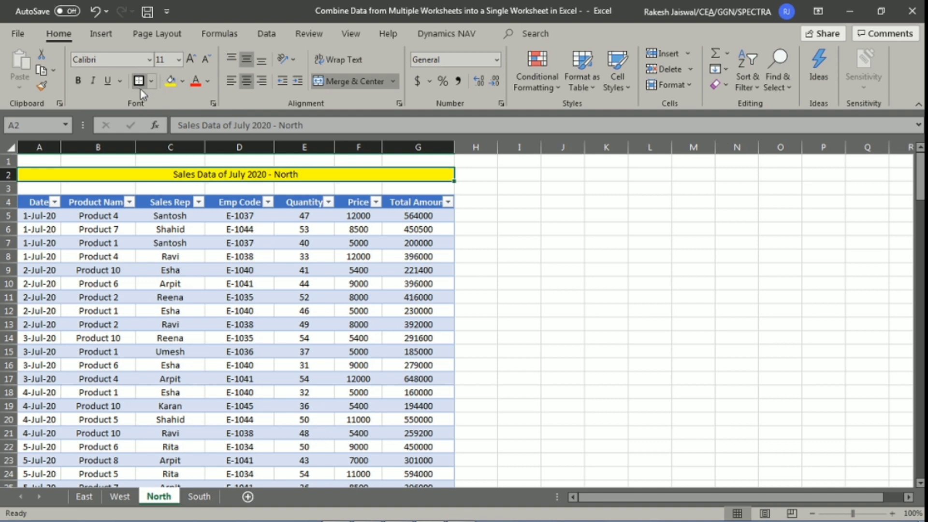
pyautogui.click(139, 81)
pyautogui.click(218, 282)
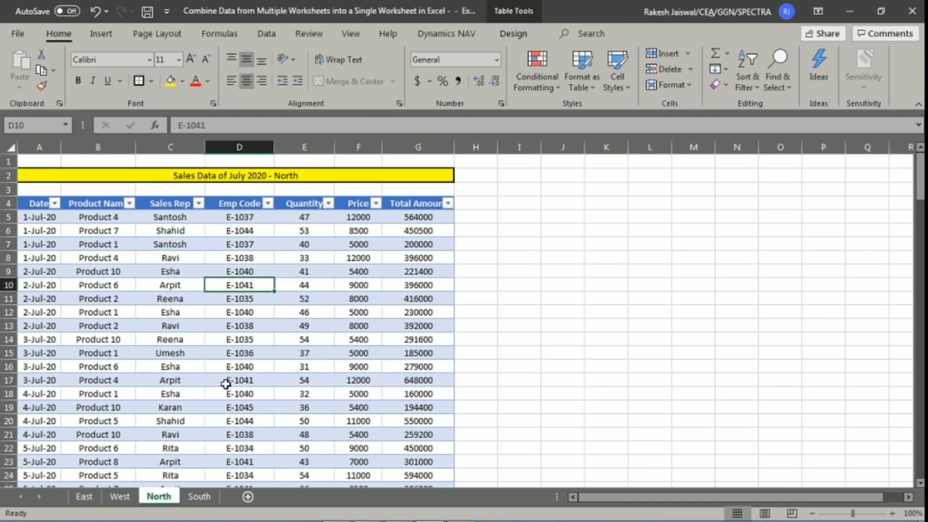
# Step: On South, turn the data into a table and fill the title yellow
pyautogui.click(199, 495)
pyautogui.click(202, 309)
pyautogui.hotkey('ctrl', 't')
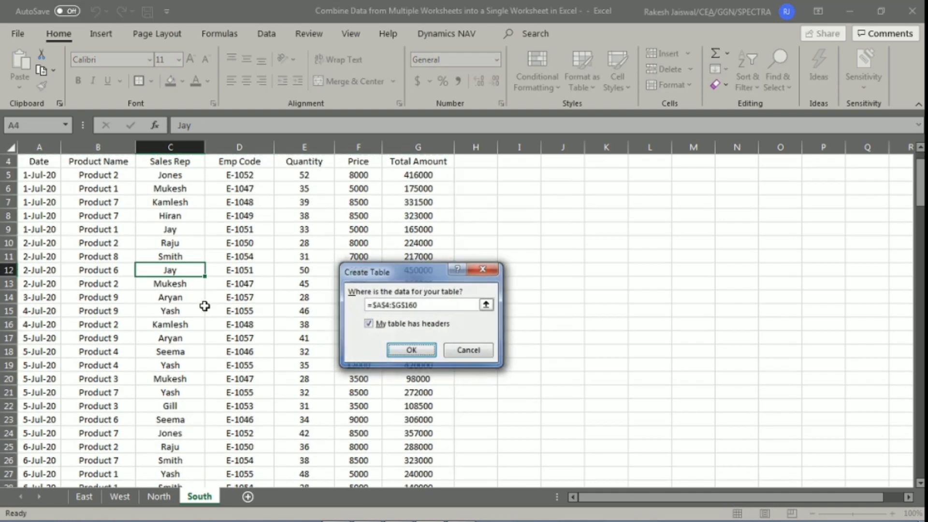
pyautogui.press('Return')
pyautogui.click(247, 179)
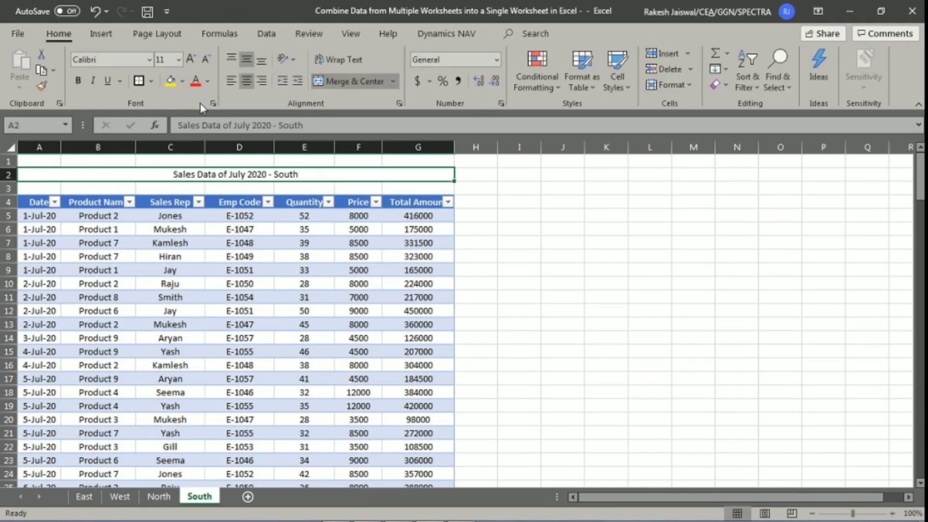
pyautogui.click(170, 80)
pyautogui.click(170, 342)
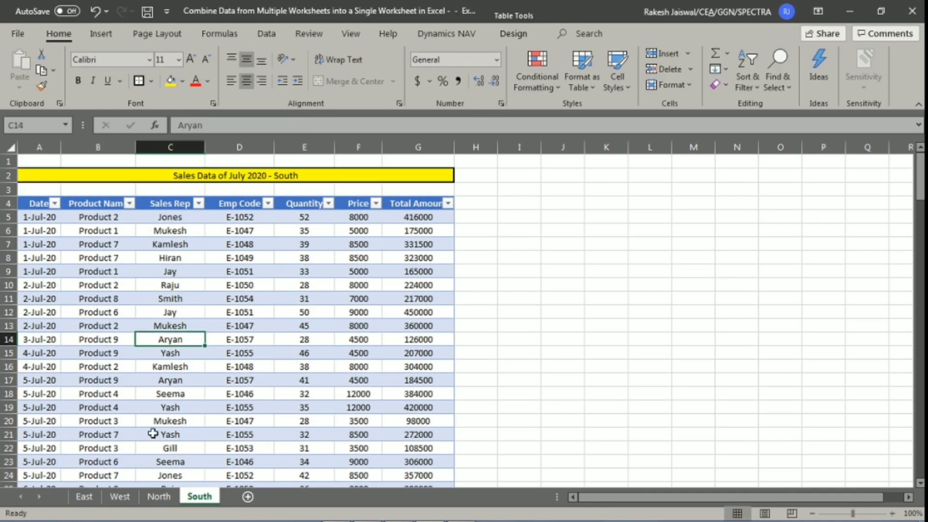
pyautogui.click(243, 272)
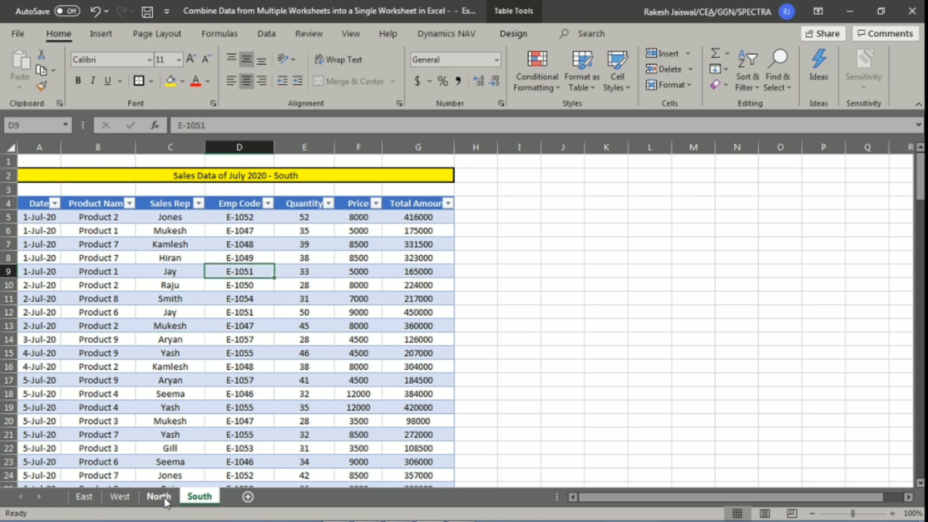
pyautogui.click(160, 497)
pyautogui.click(121, 497)
# Step: Review all four region sheets and check the East table's headers, Date through Total Amount
pyautogui.click(84, 496)
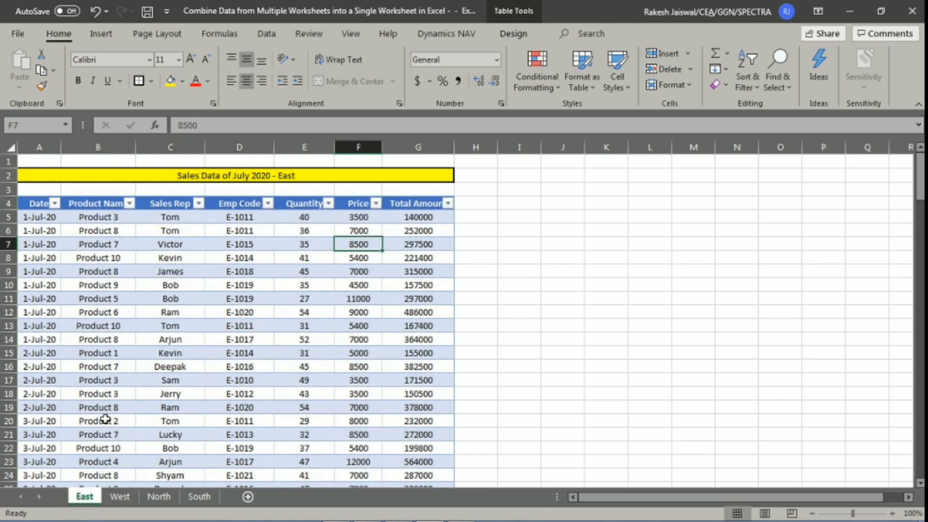
pyautogui.click(98, 369)
pyautogui.click(120, 497)
pyautogui.click(148, 497)
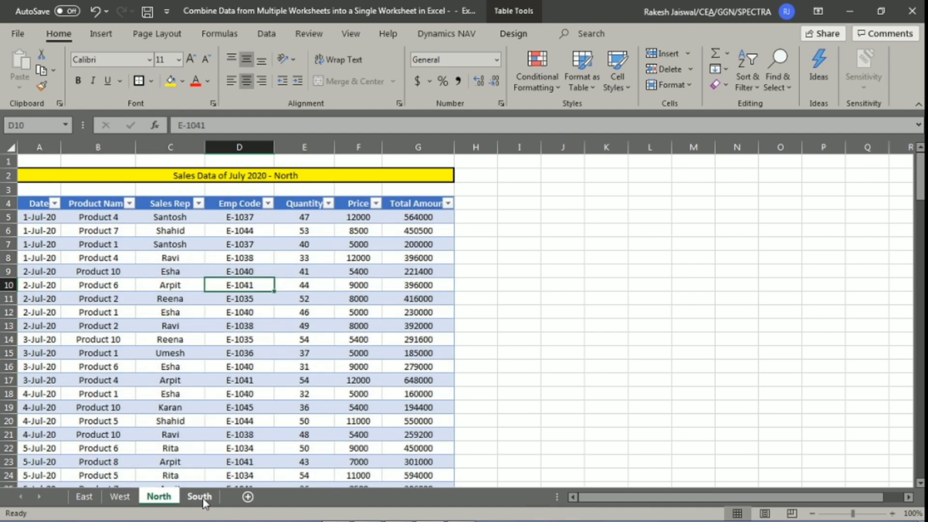
pyautogui.click(202, 498)
pyautogui.click(85, 496)
pyautogui.click(42, 202)
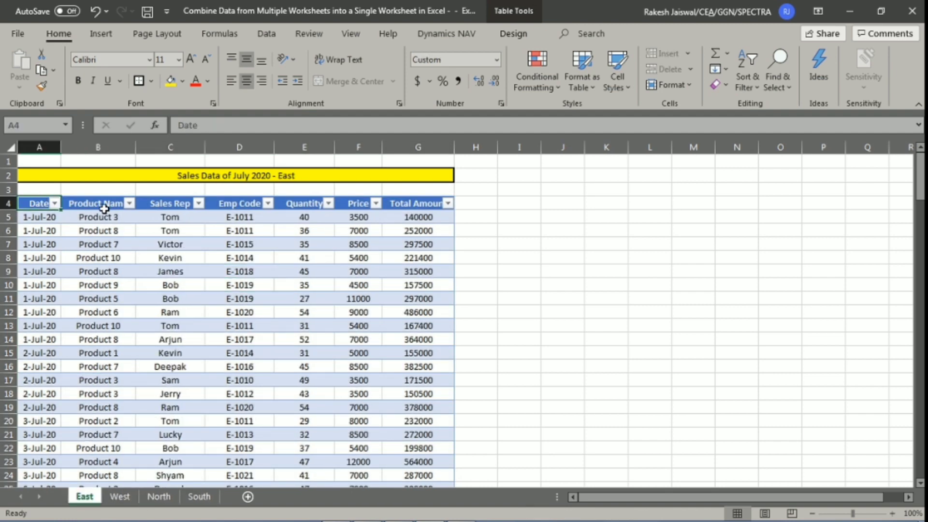
pyautogui.click(105, 209)
pyautogui.click(47, 206)
pyautogui.click(106, 207)
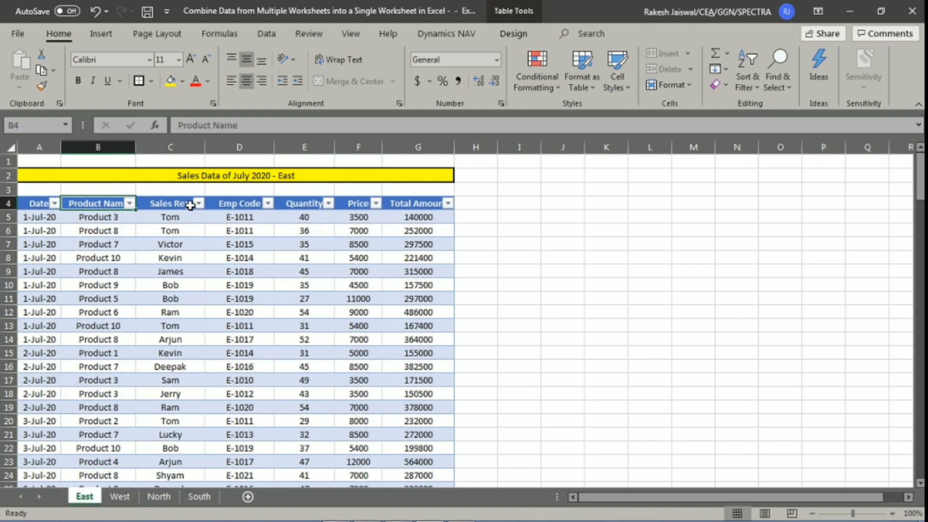
pyautogui.click(189, 205)
pyautogui.click(254, 204)
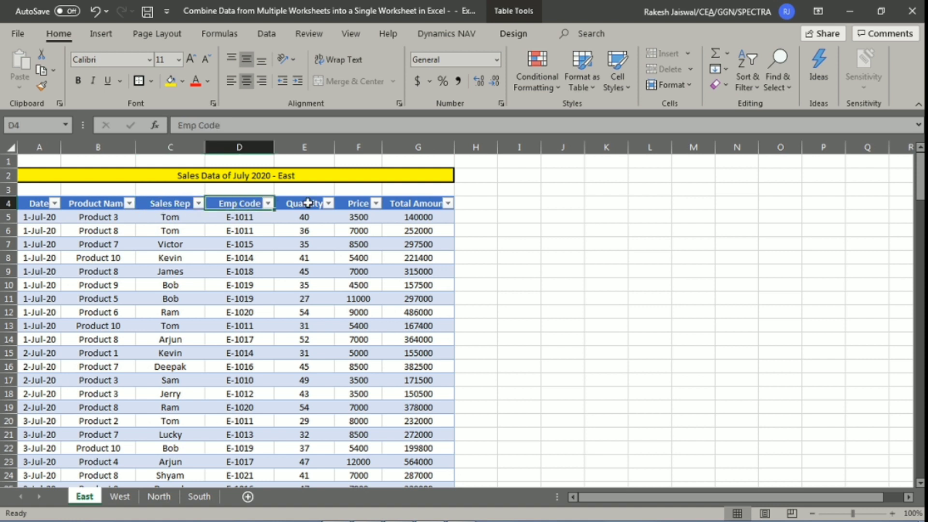
pyautogui.click(308, 203)
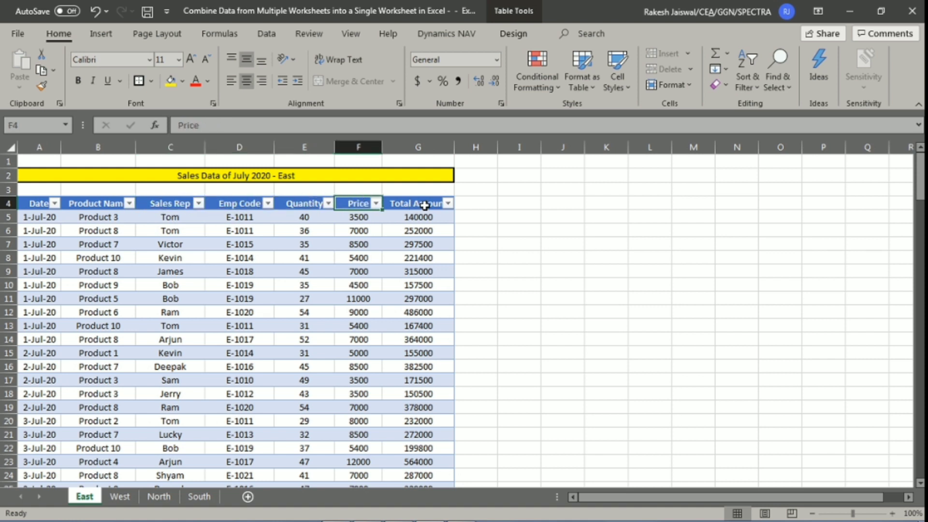
pyautogui.click(419, 206)
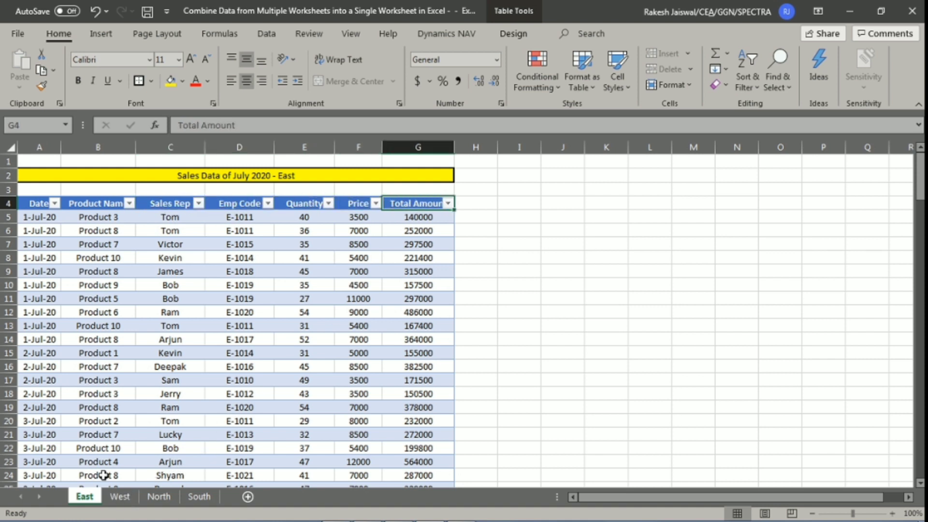
# Step: Back on East, select C9 in the table and show its Design settings with name Table1
pyautogui.click(121, 498)
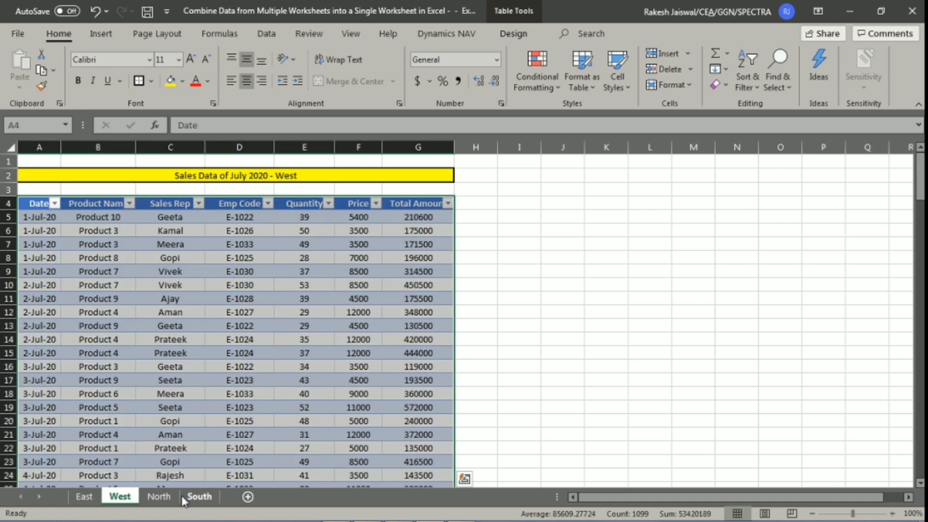
pyautogui.click(159, 498)
pyautogui.click(198, 498)
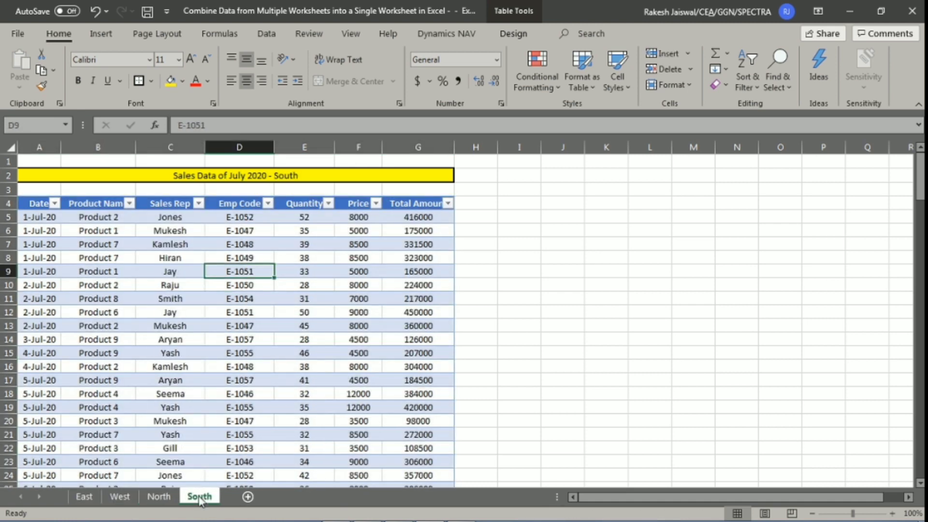
pyautogui.click(87, 498)
pyautogui.click(150, 271)
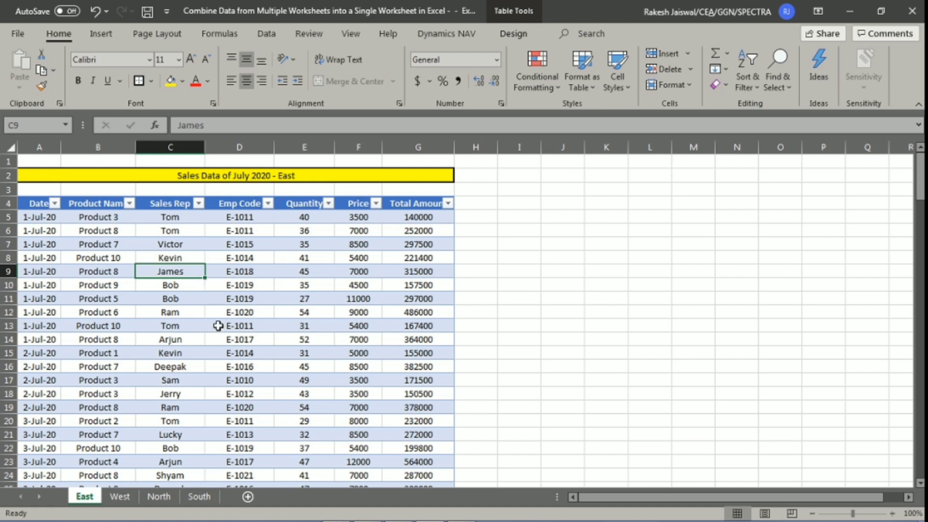
pyautogui.click(188, 322)
pyautogui.click(300, 259)
pyautogui.click(308, 365)
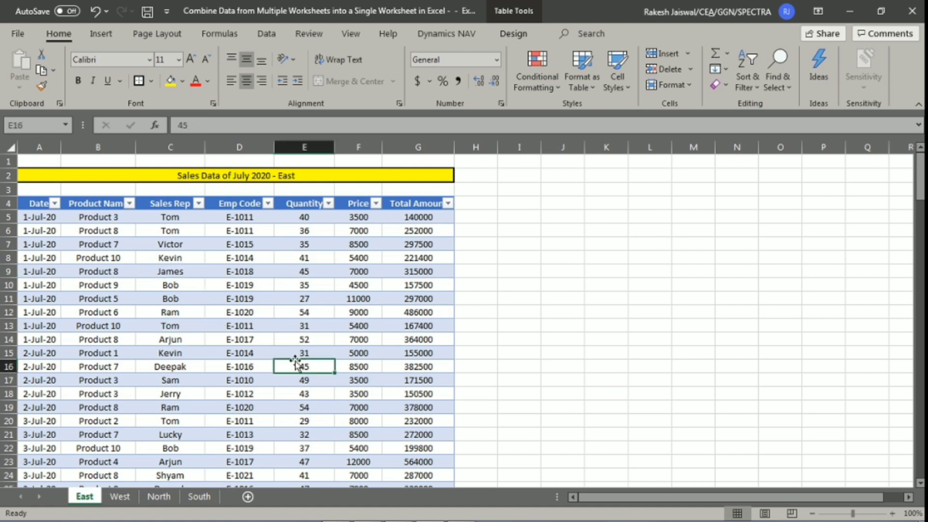
pyautogui.click(169, 310)
pyautogui.click(165, 275)
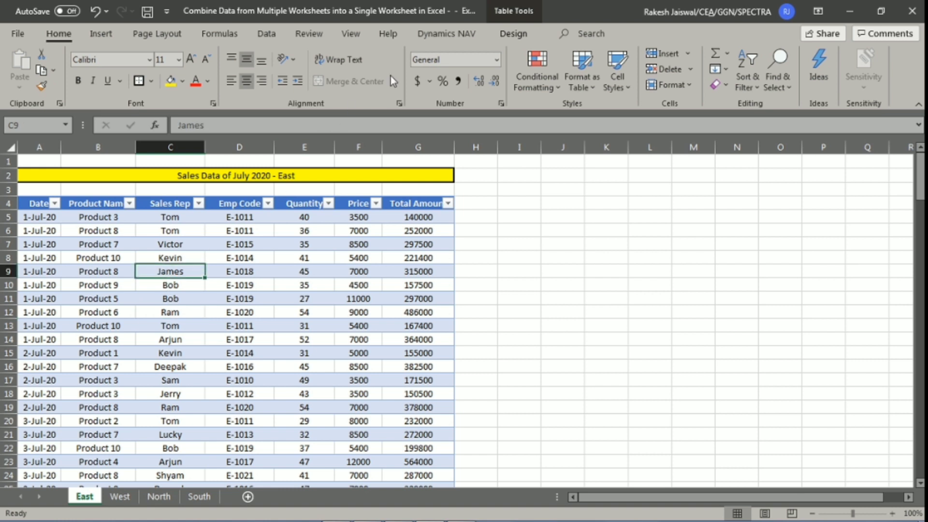
pyautogui.click(513, 33)
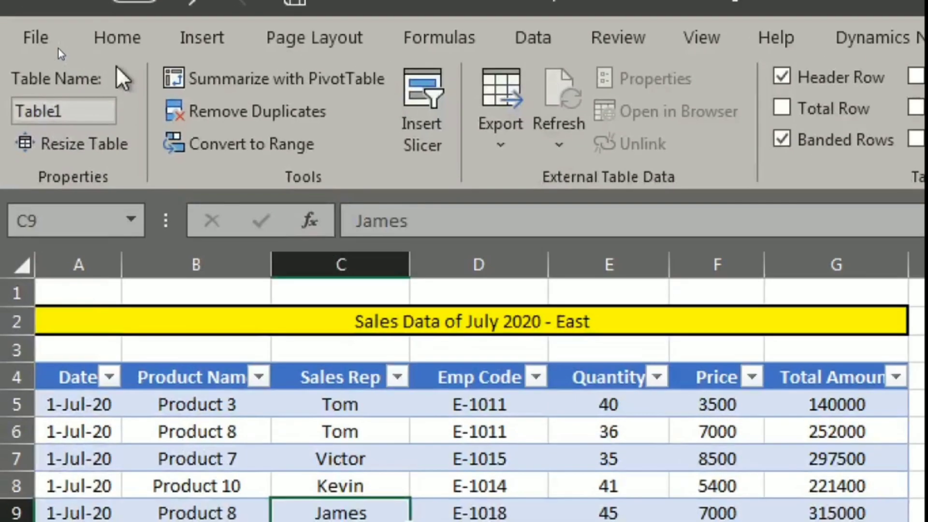
# Step: Rename the East sheet's Table1 to East_Data
pyautogui.click(79, 110)
pyautogui.click(33, 111)
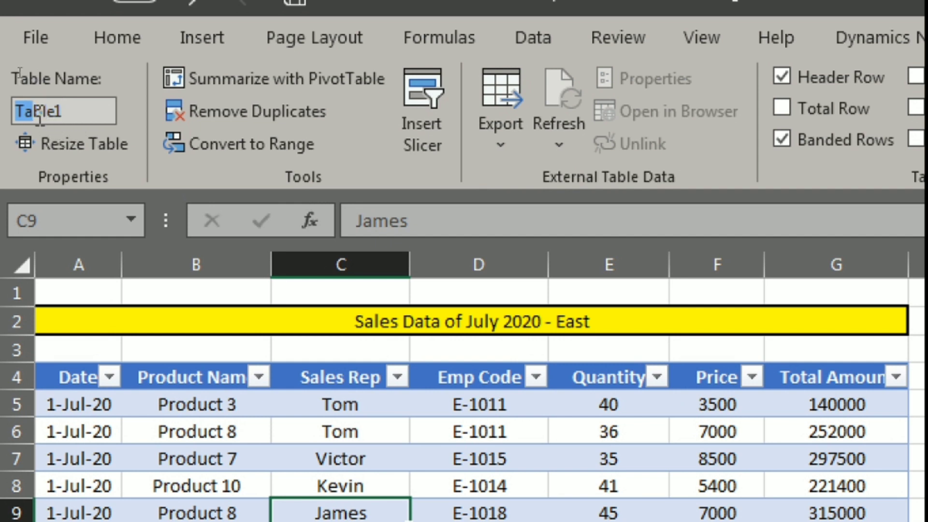
pyautogui.doubleClick(39, 112)
pyautogui.write('Eas')
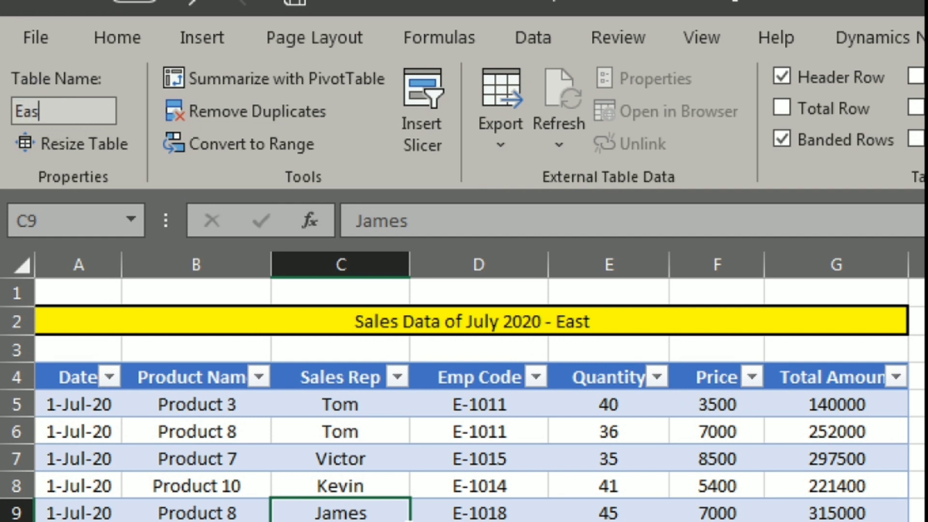
pyautogui.write('t_Data')
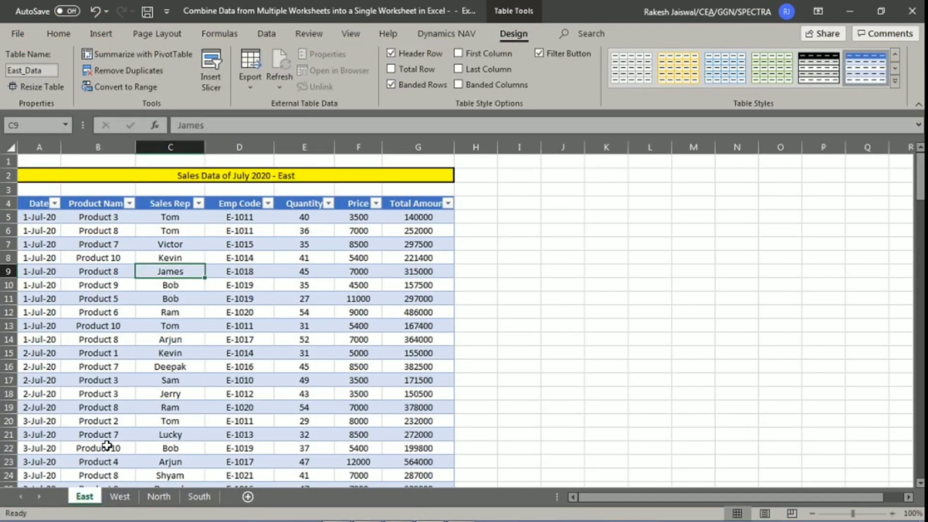
# Step: Rename the West sheet's Table2 to West_Data
pyautogui.click(114, 497)
pyautogui.click(189, 295)
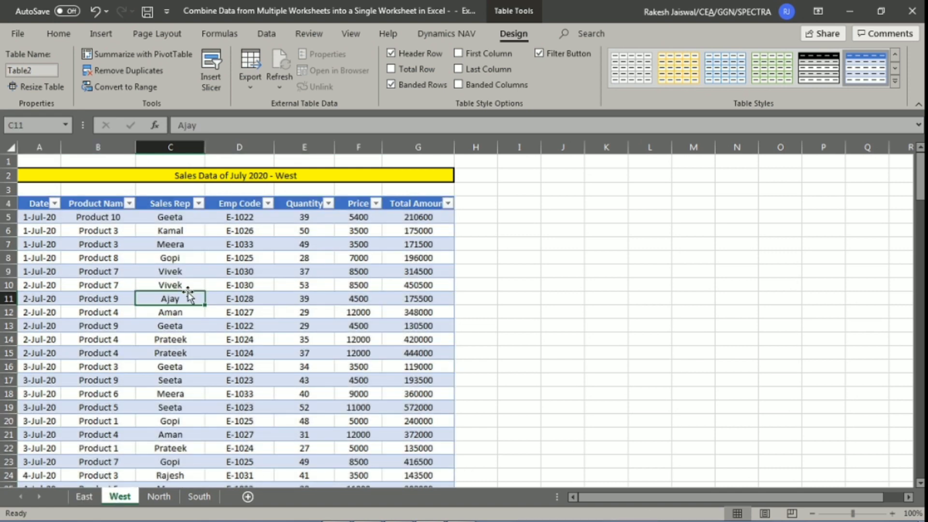
pyautogui.click(224, 246)
pyautogui.click(291, 361)
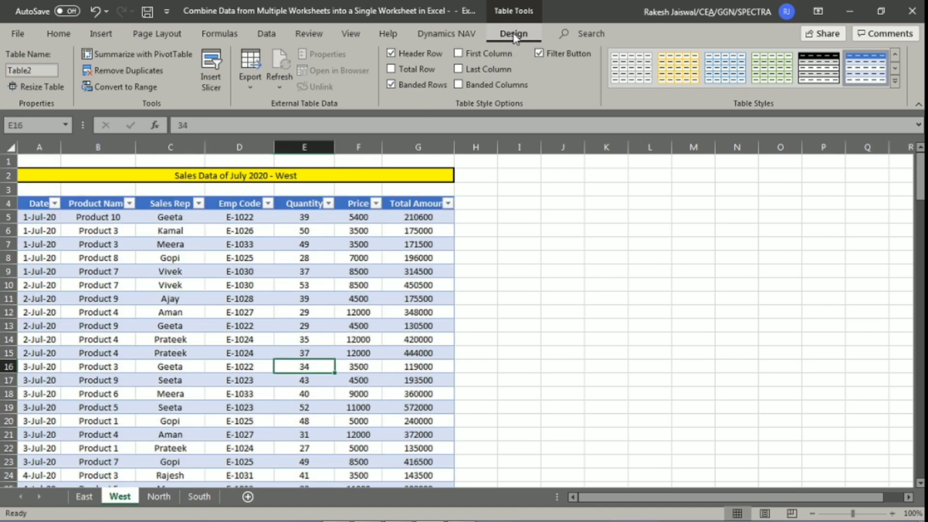
pyautogui.click(24, 71)
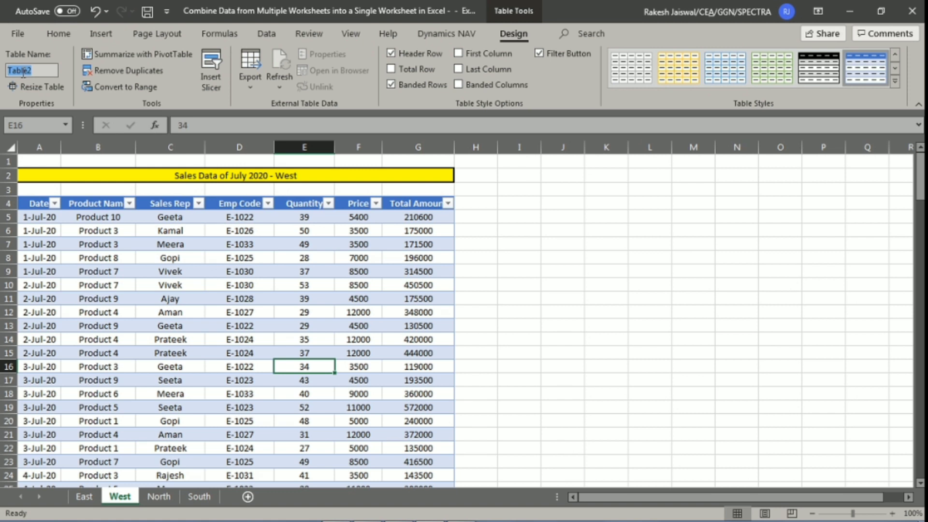
pyautogui.write('West_')
pyautogui.write('Data')
# Step: Rename the North sheet's Table3 to North_Data
pyautogui.click(159, 496)
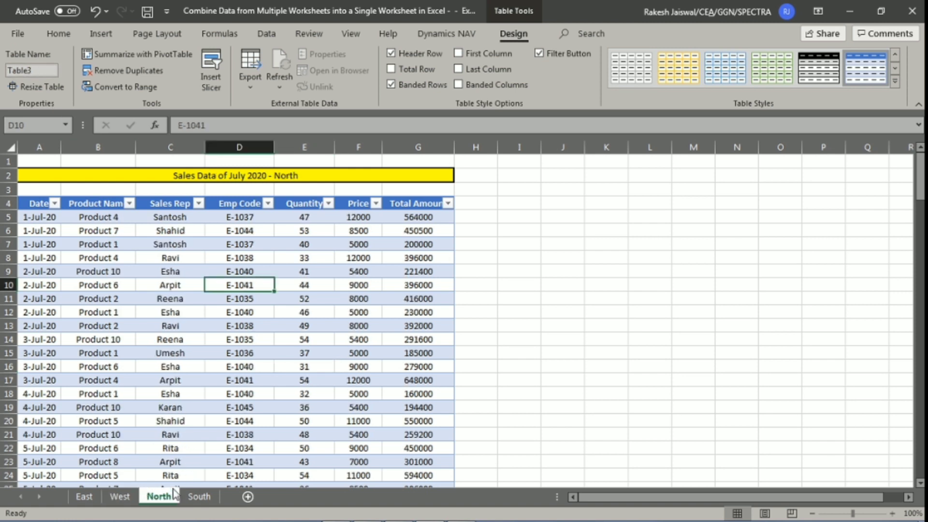
pyautogui.click(236, 299)
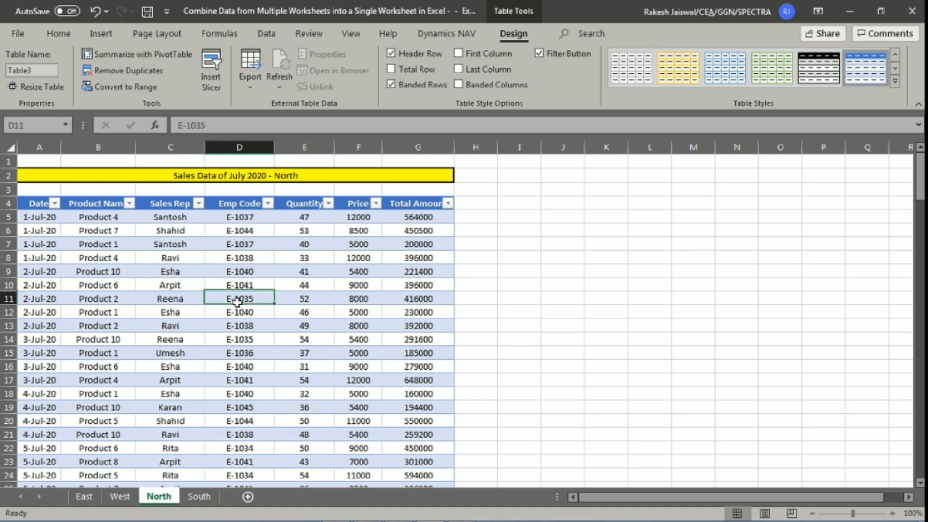
pyautogui.click(49, 71)
pyautogui.write('North_')
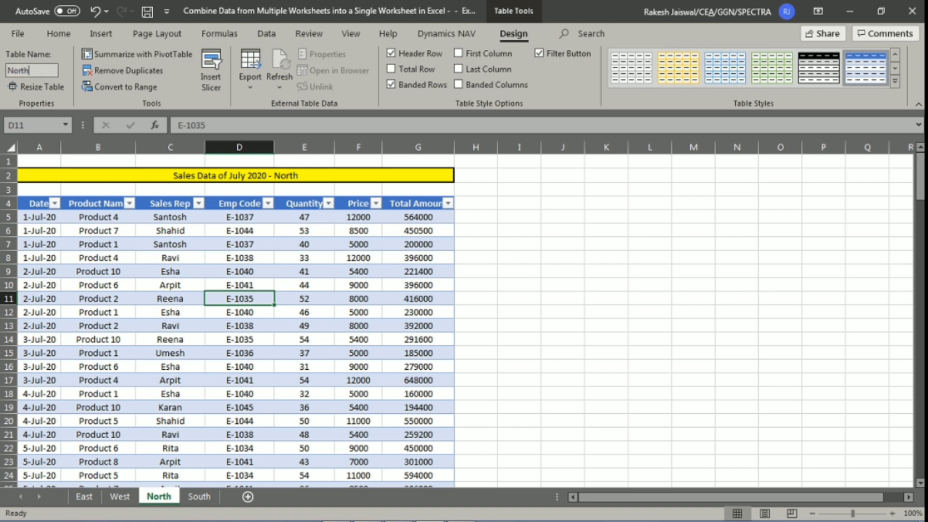
pyautogui.write('Data')
# Step: Rename the South sheet's Table4 to South_Data and confirm it
pyautogui.click(199, 498)
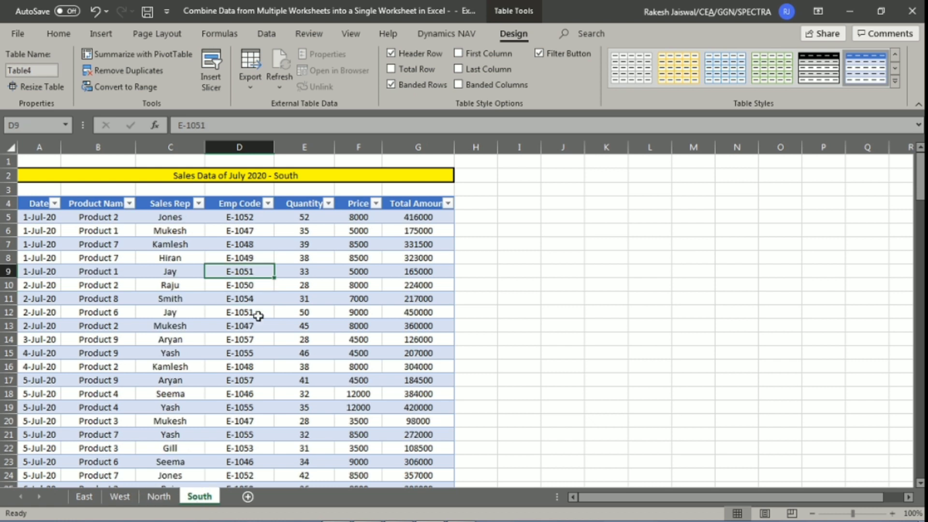
pyautogui.click(142, 243)
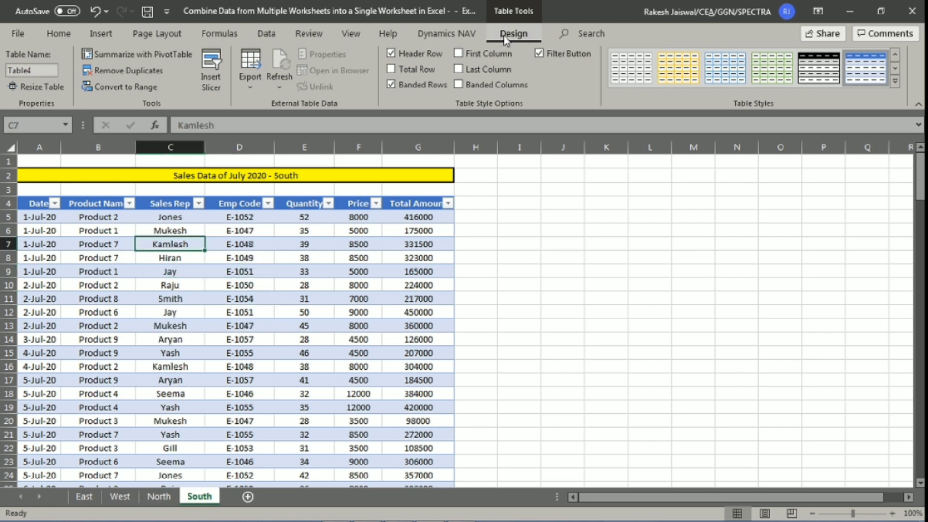
pyautogui.click(24, 71)
pyautogui.write('S')
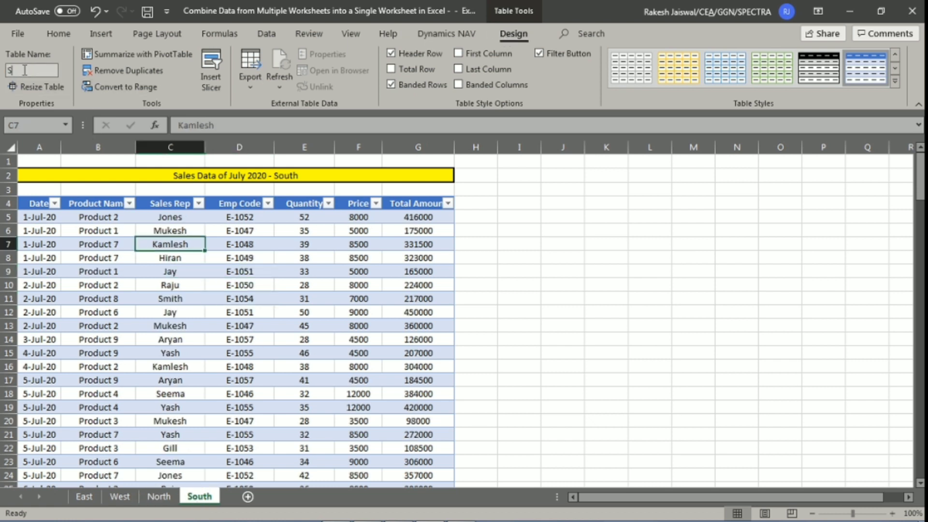
pyautogui.write('outh_')
pyautogui.write('Data')
pyautogui.click(253, 246)
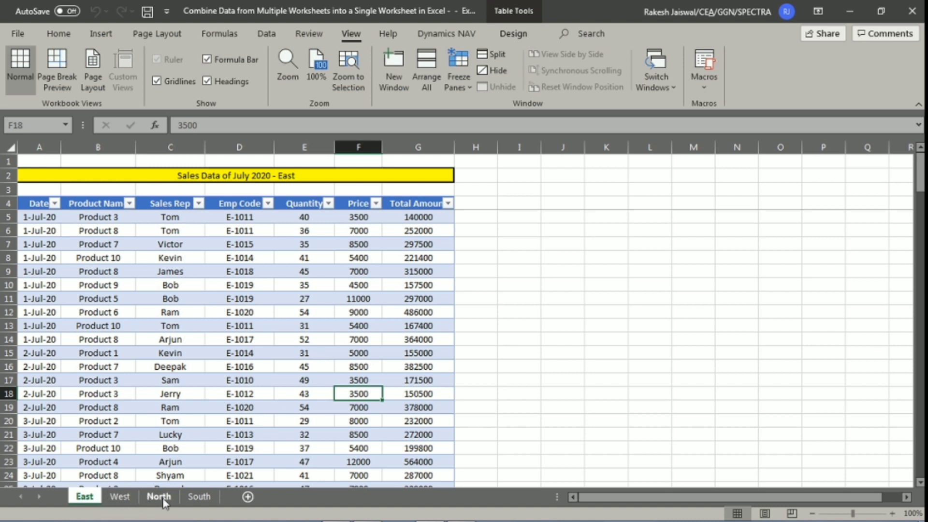
pyautogui.click(570, 259)
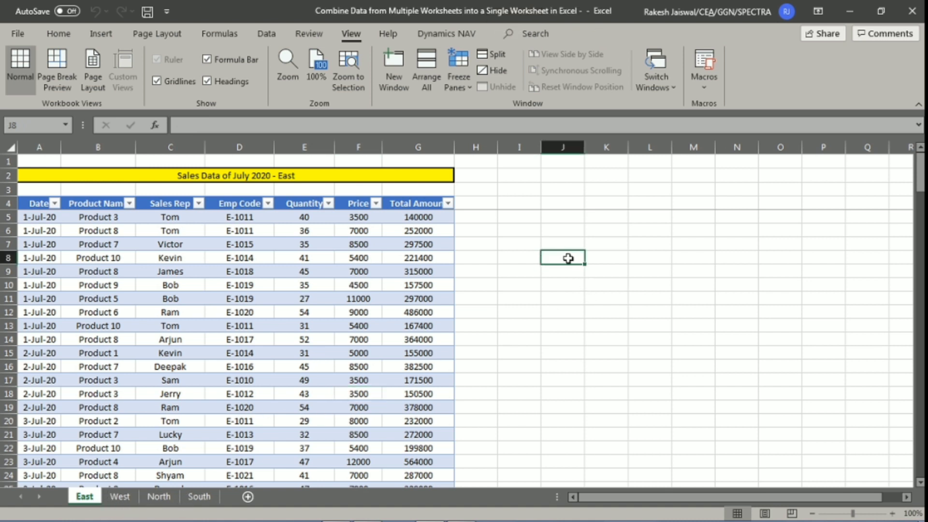
pyautogui.write('156')
pyautogui.press('Return')
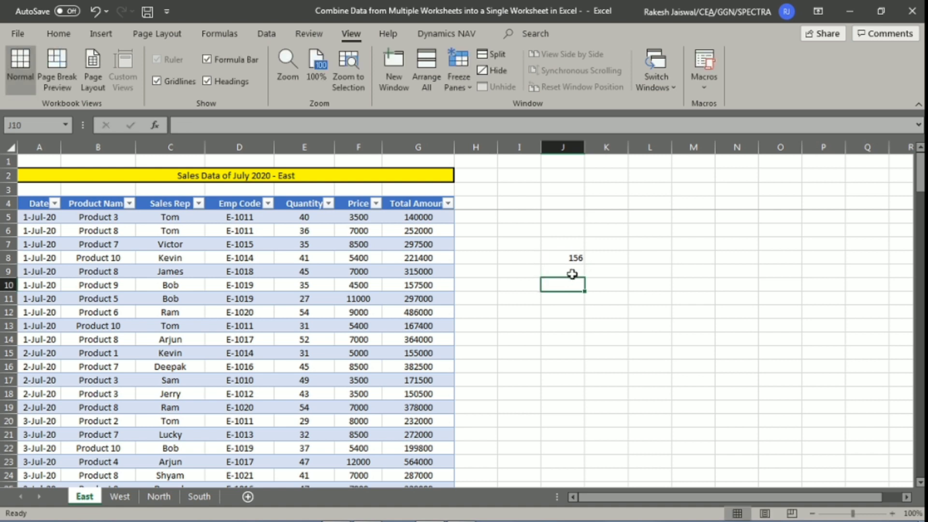
pyautogui.click(573, 260)
pyautogui.hotkey('ctrl', 'c')
pyautogui.moveTo(573, 272); pyautogui.dragTo(579, 294)
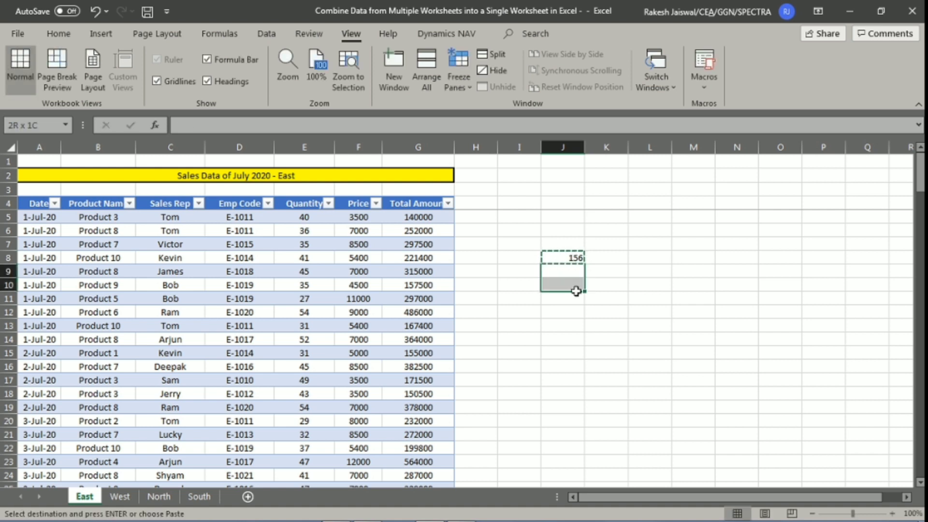
pyautogui.hotkey('ctrl', 'v')
pyautogui.press('Escape')
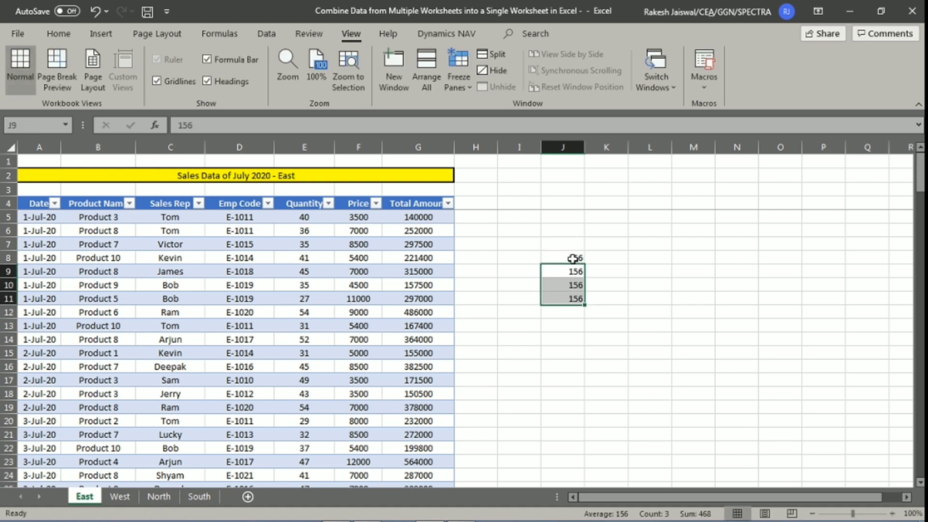
pyautogui.moveTo(574, 256); pyautogui.dragTo(572, 294)
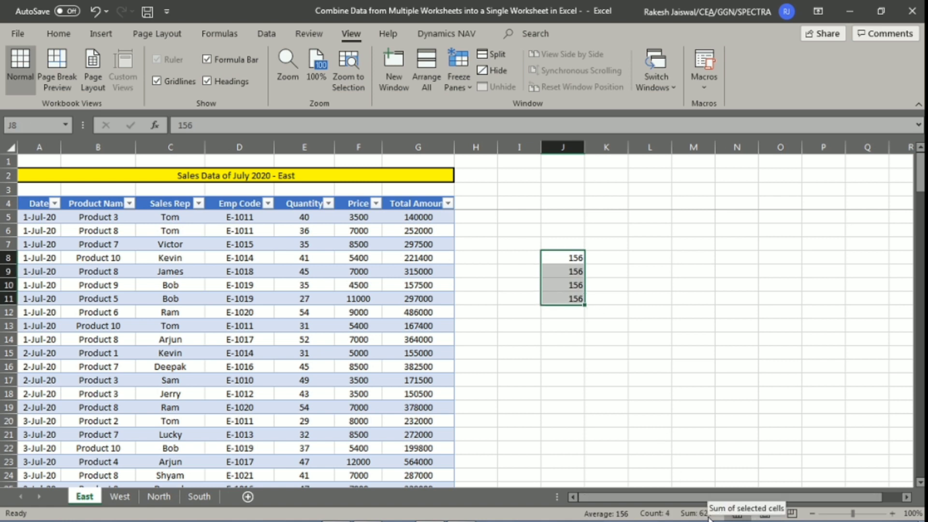
pyautogui.moveTo(575, 256); pyautogui.dragTo(575, 299)
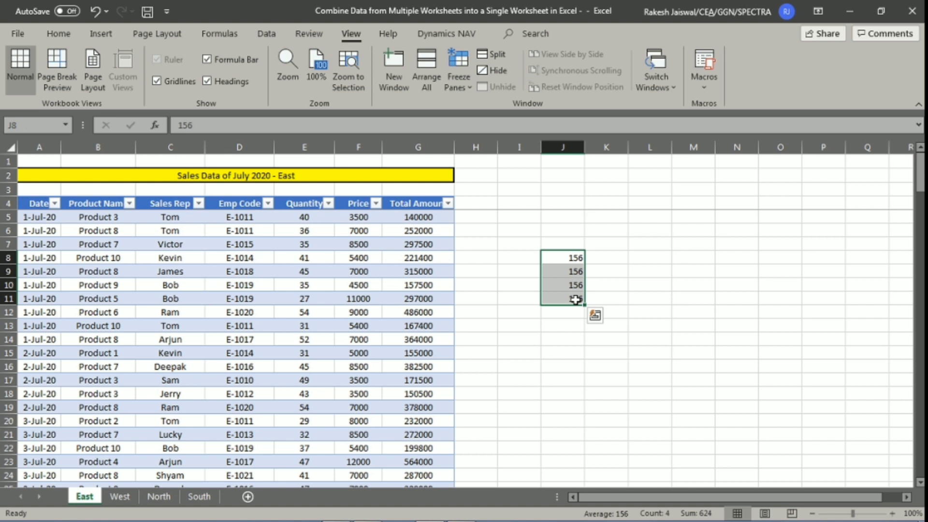
pyautogui.press('Delete')
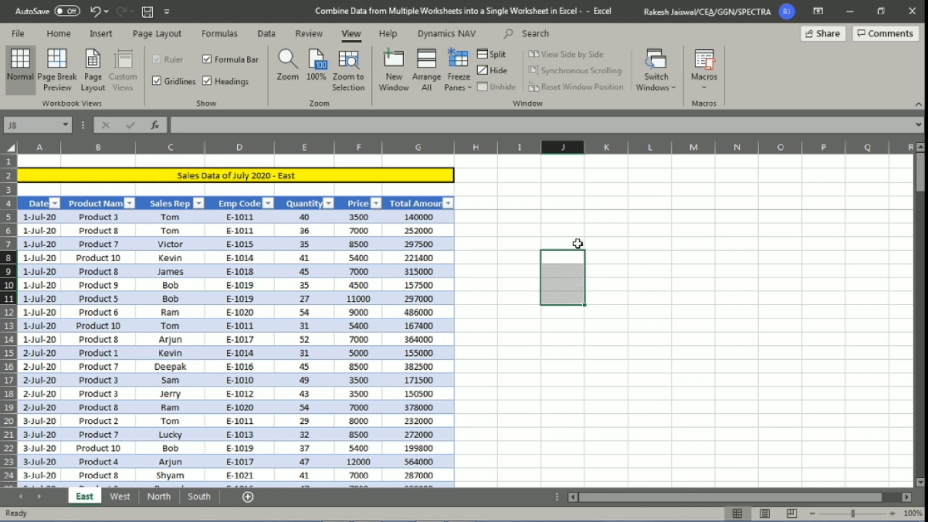
pyautogui.click(577, 243)
pyautogui.scroll(-3, 85, 255)
pyautogui.scroll(-2, 85, 254)
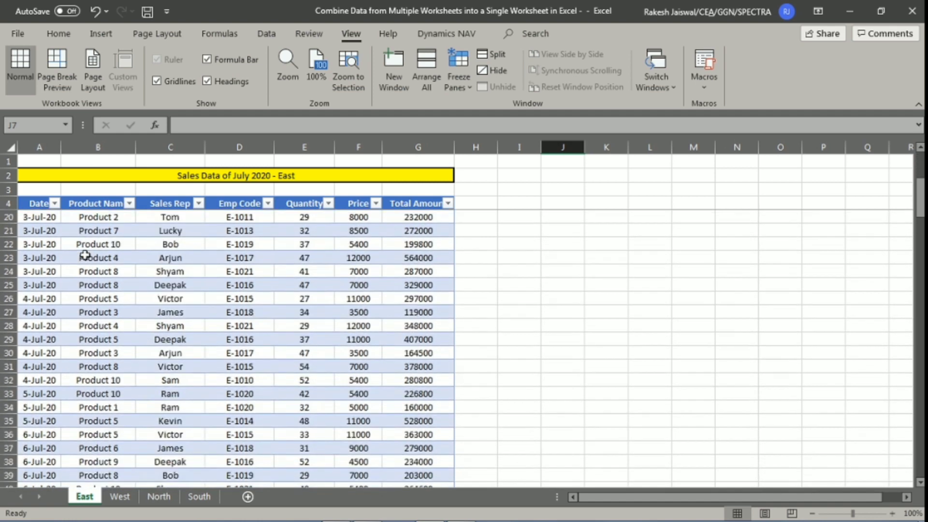
pyautogui.scroll(-9, 85, 255)
pyautogui.scroll(-8, 85, 254)
pyautogui.scroll(-6, 85, 254)
pyautogui.scroll(-5, 85, 254)
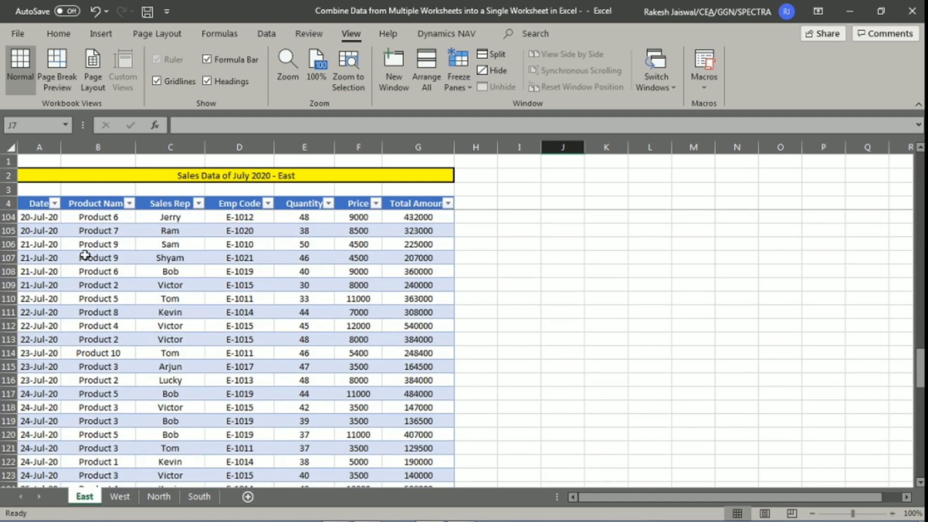
pyautogui.click(119, 498)
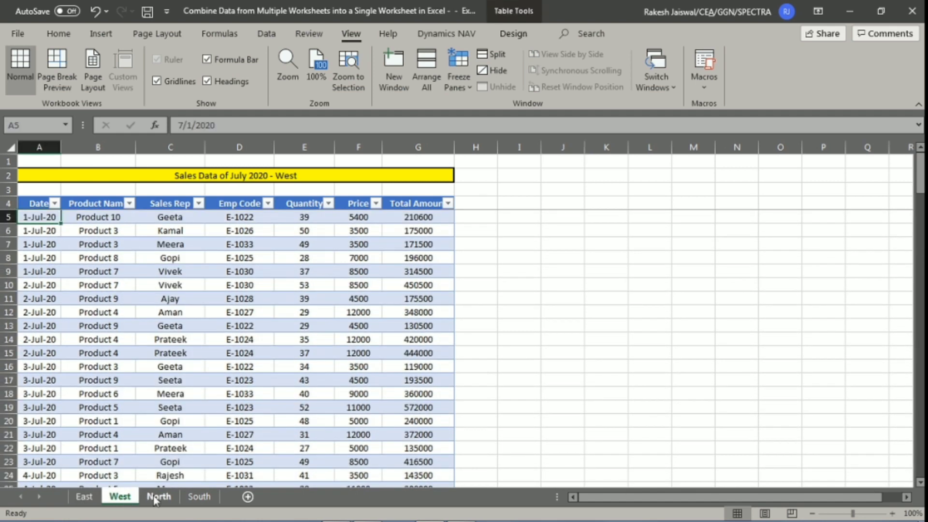
pyautogui.click(156, 498)
pyautogui.click(191, 499)
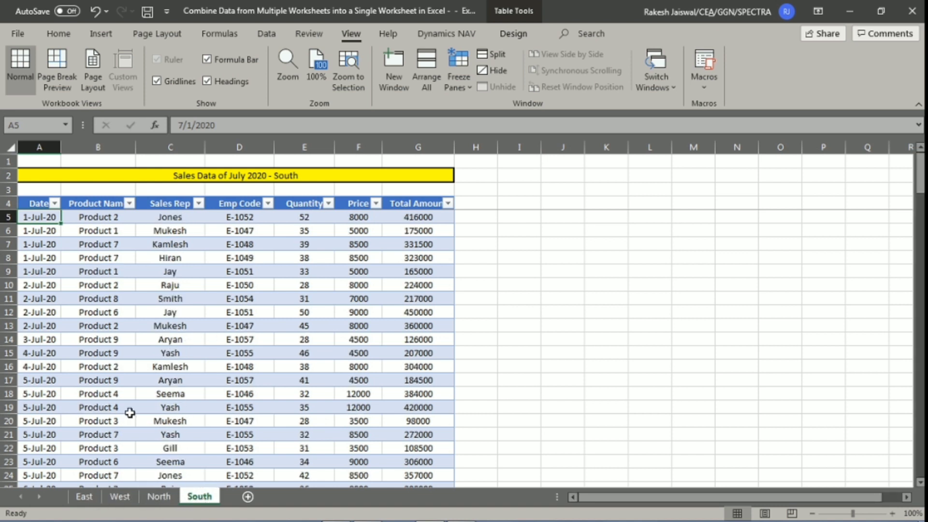
pyautogui.click(85, 496)
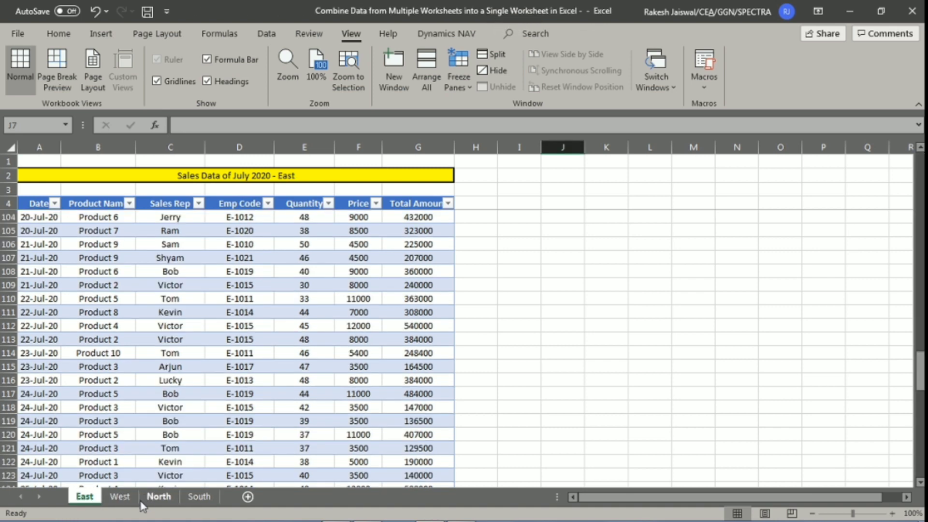
pyautogui.click(119, 497)
pyautogui.click(159, 497)
pyautogui.click(210, 502)
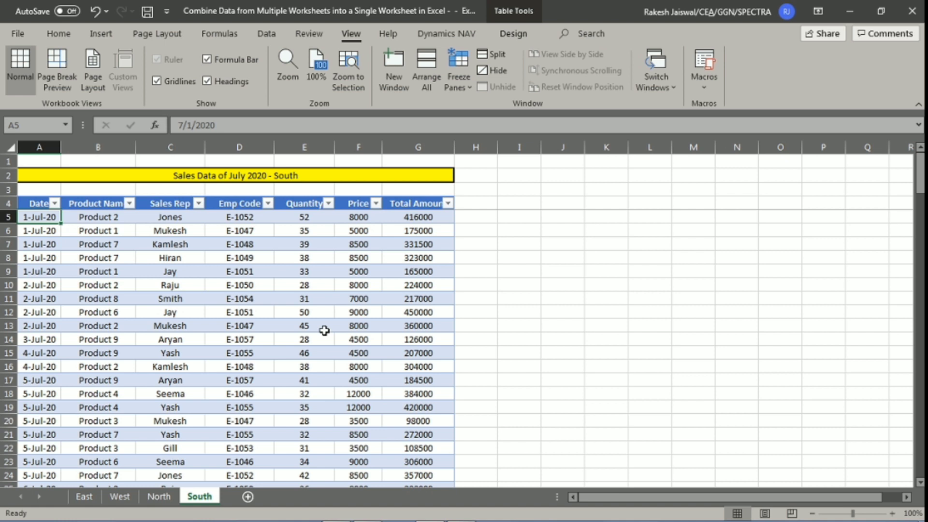
pyautogui.click(268, 35)
# Step: Choose Get Data > From Other Sources > Blank Query on the Data tab to create Query1
pyautogui.click(25, 89)
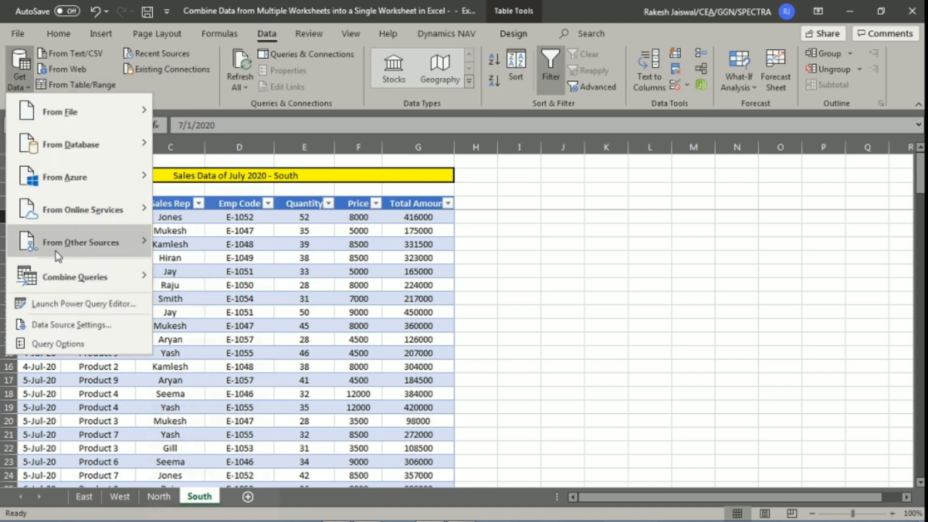
pyautogui.moveTo(81, 243)
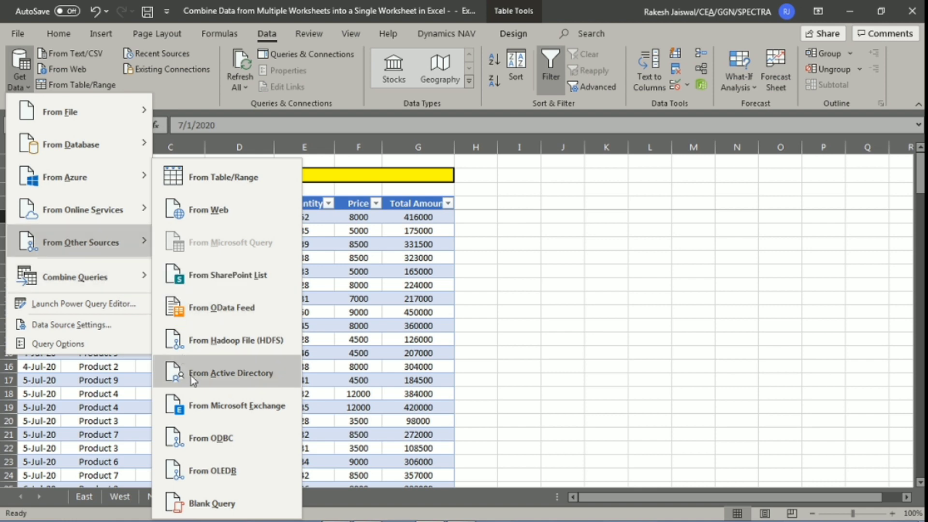
pyautogui.click(227, 504)
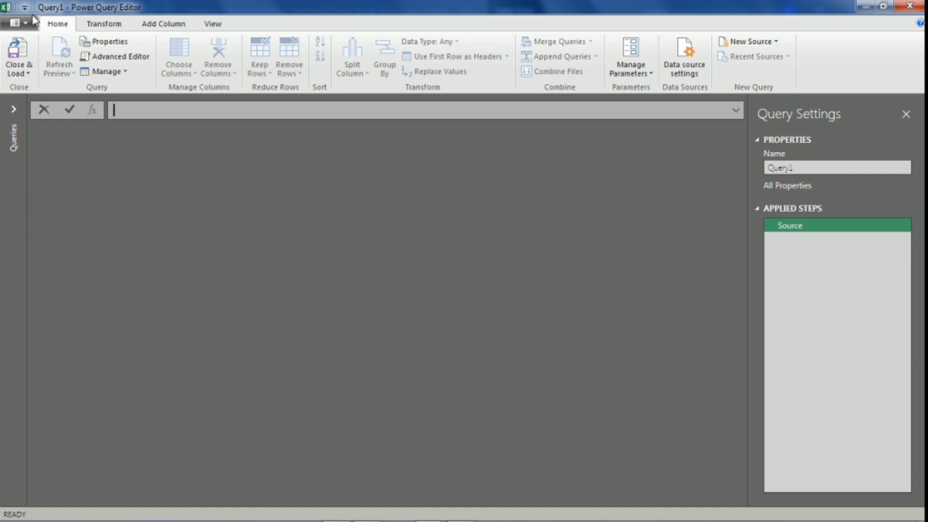
# Step: Check the View tab's formula bar setting and place the cursor in Query1's Source formula
pyautogui.press('alt')
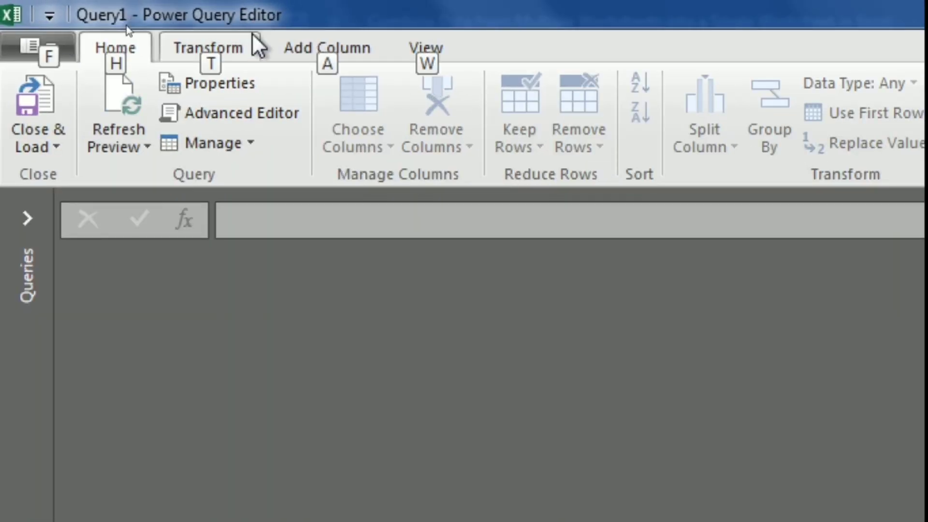
pyautogui.press('alt')
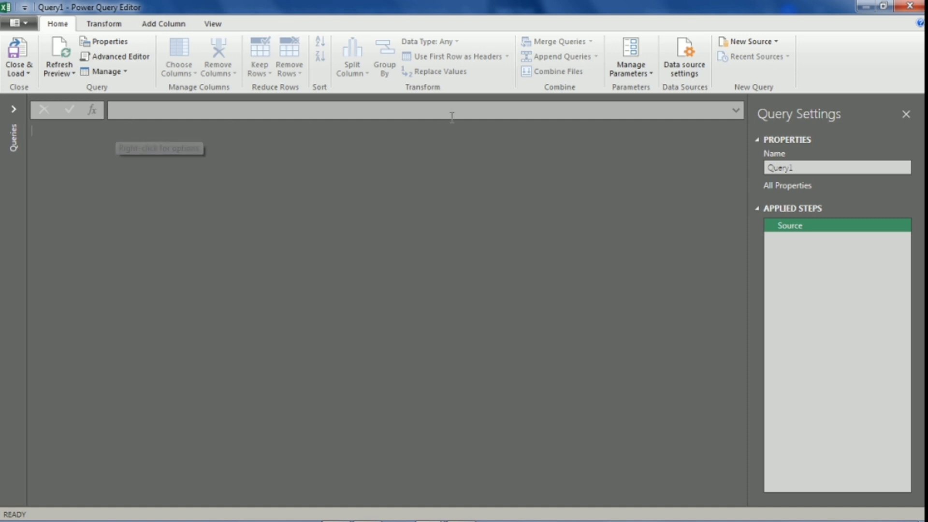
pyautogui.click(218, 27)
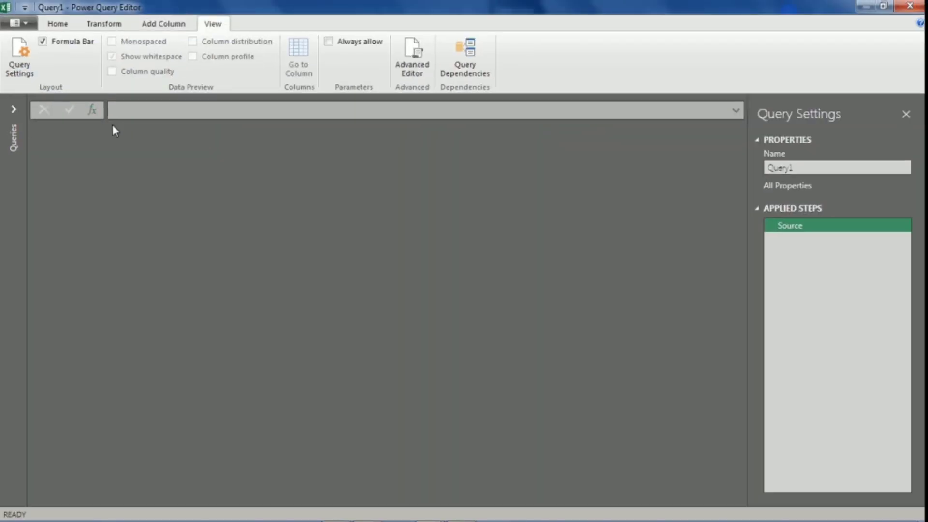
pyautogui.click(138, 115)
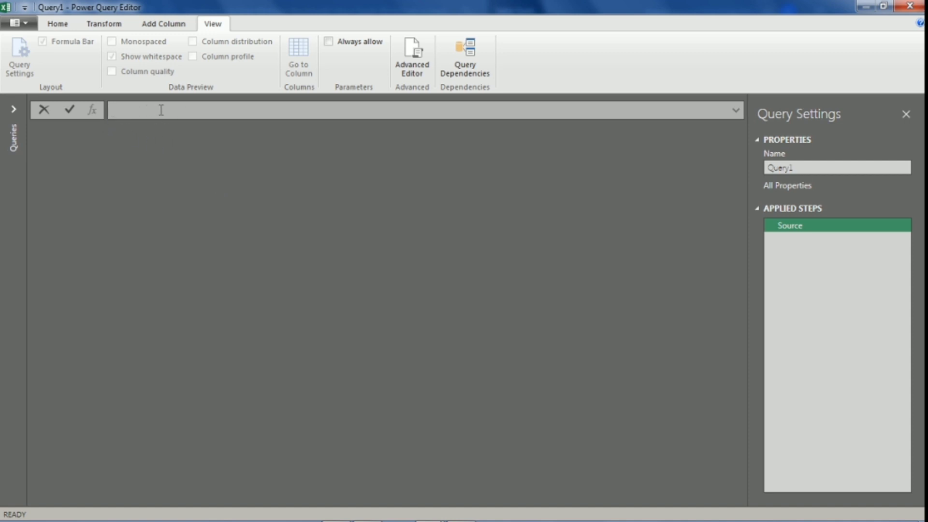
# Step: Enter Excel.CurrentWorkbook as the Source formula using autocomplete
pyautogui.write('E')
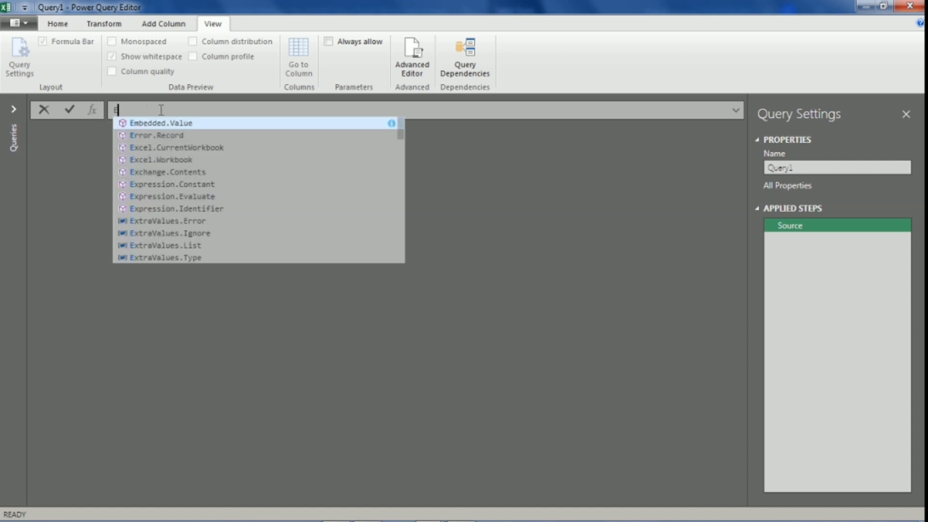
pyautogui.write('xce')
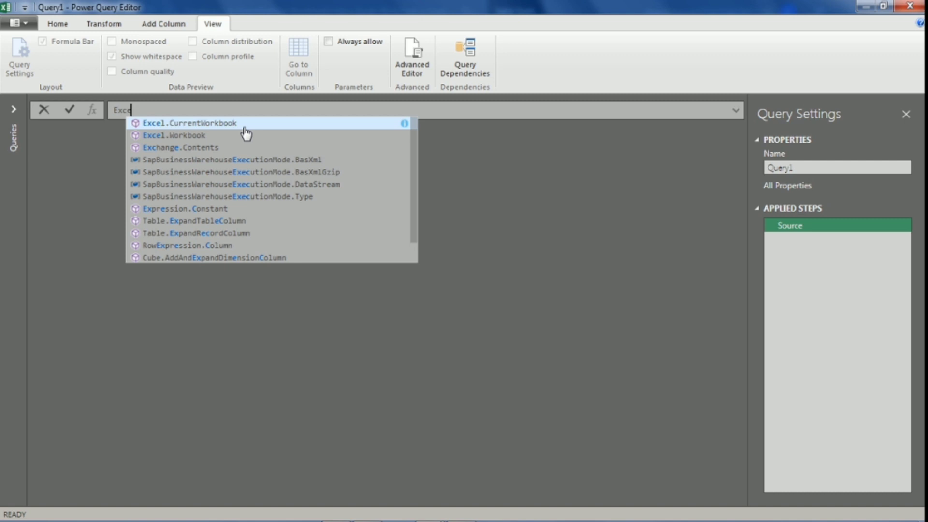
pyautogui.press('Escape')
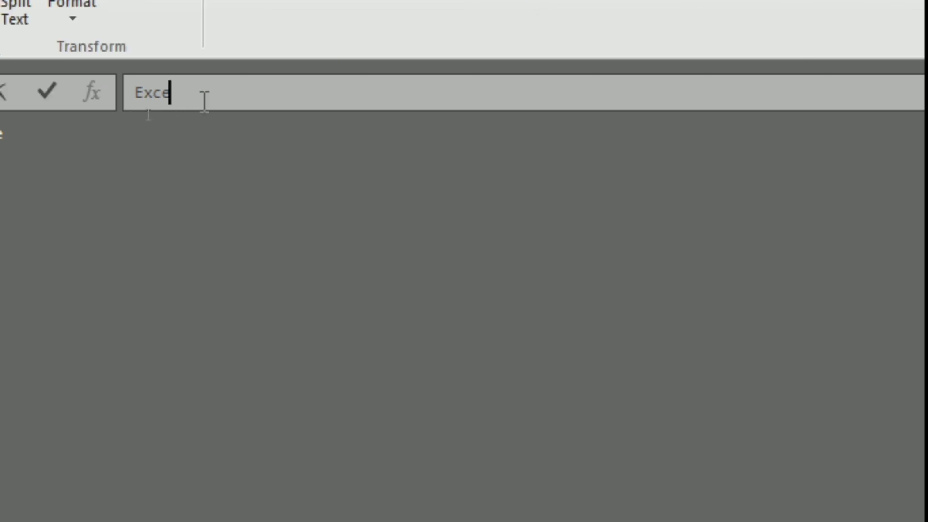
pyautogui.write('l')
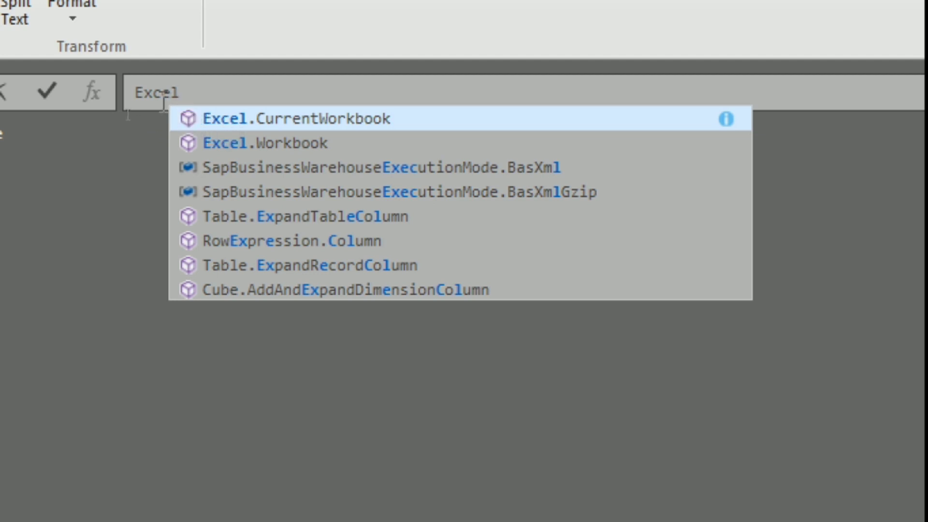
pyautogui.click(211, 117)
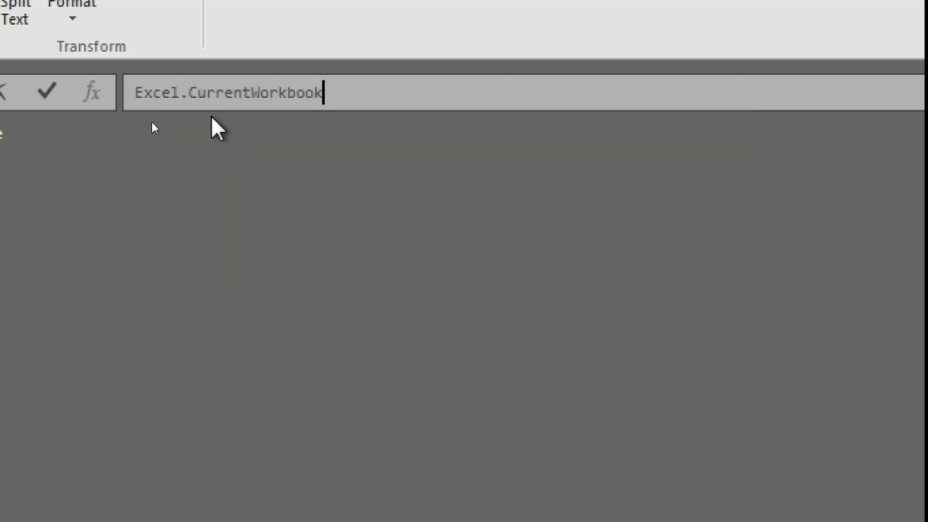
pyautogui.press('Return')
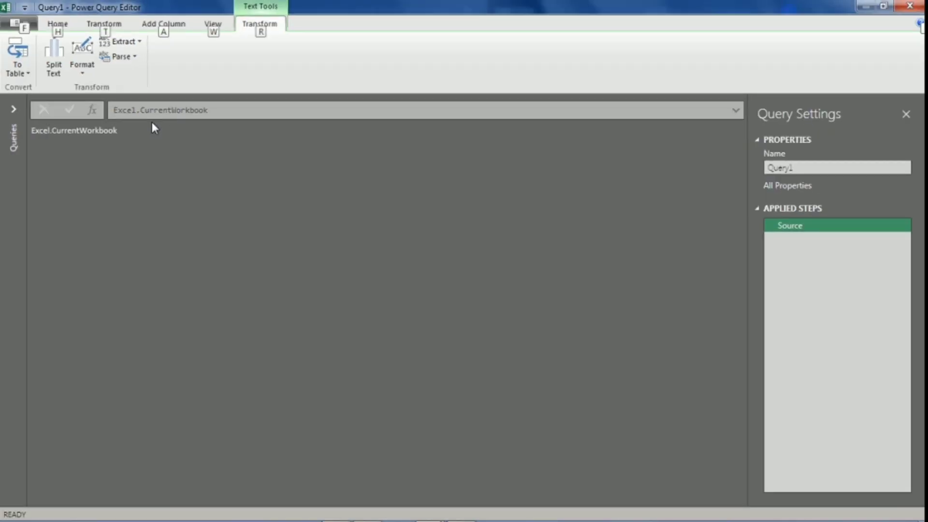
# Step: Fix the formula to =Excel.CurrentWorkbook() and commit it to list the four tables
pyautogui.click(226, 112)
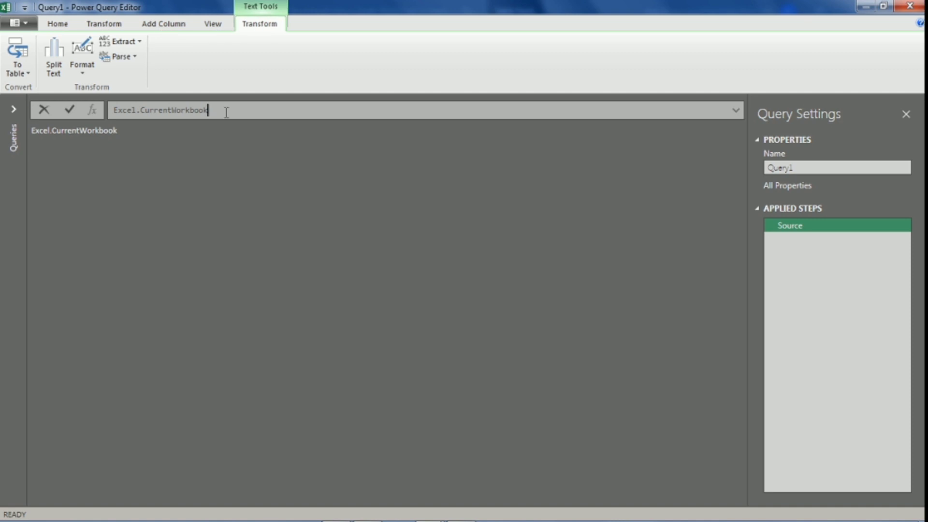
pyautogui.click(115, 109)
pyautogui.write('=')
pyautogui.click(237, 115)
pyautogui.write('(')
pyautogui.write(')')
pyautogui.press('Return')
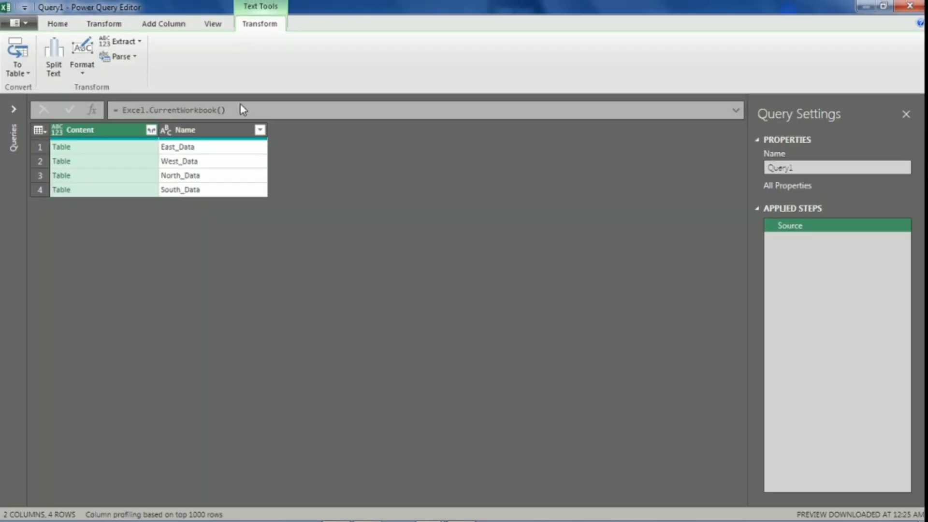
pyautogui.click(242, 110)
pyautogui.press('Return')
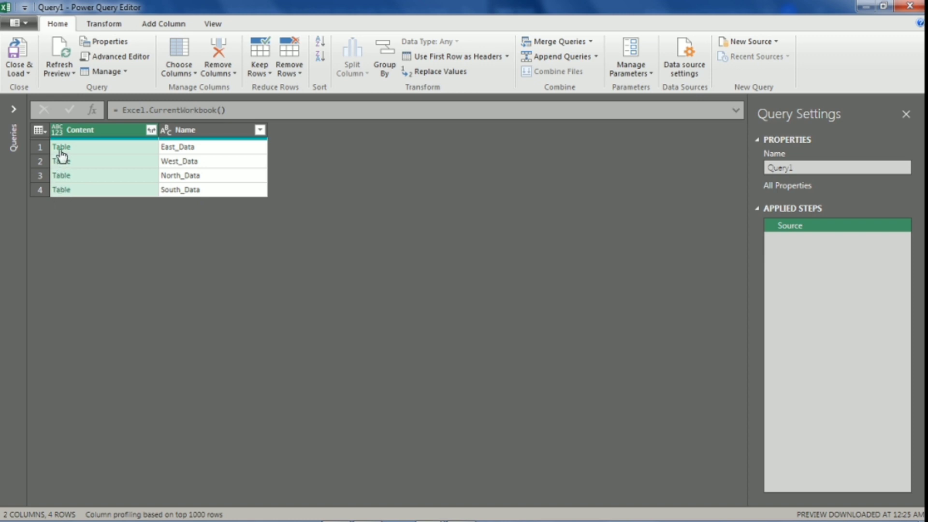
pyautogui.click(61, 149)
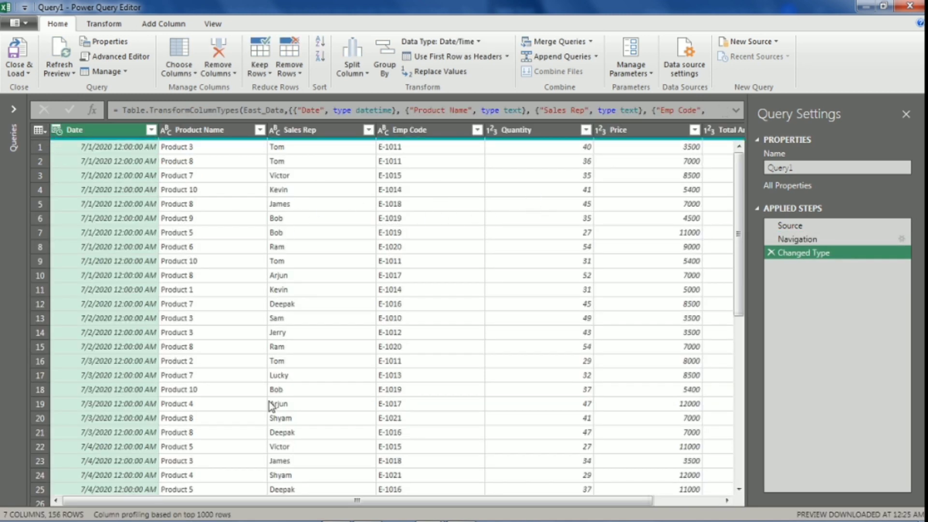
pyautogui.moveTo(253, 501); pyautogui.dragTo(363, 502)
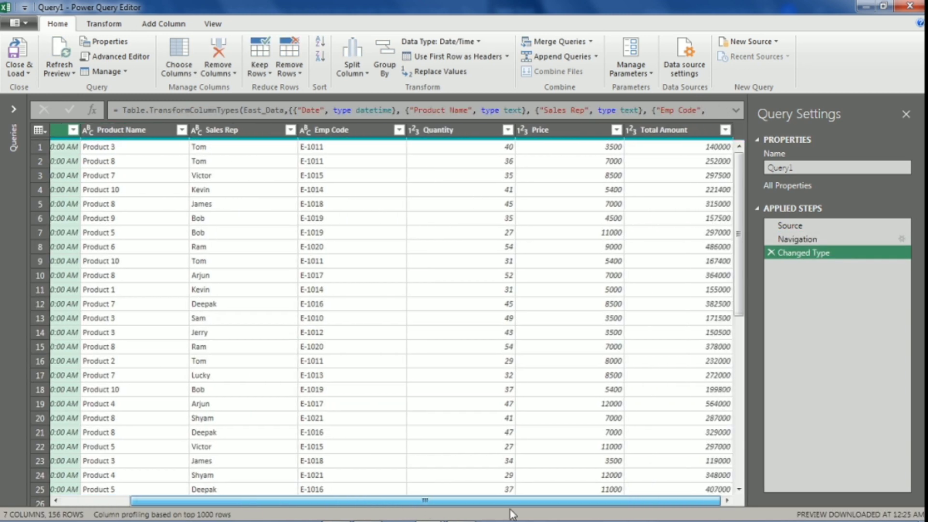
pyautogui.moveTo(543, 502); pyautogui.dragTo(475, 501)
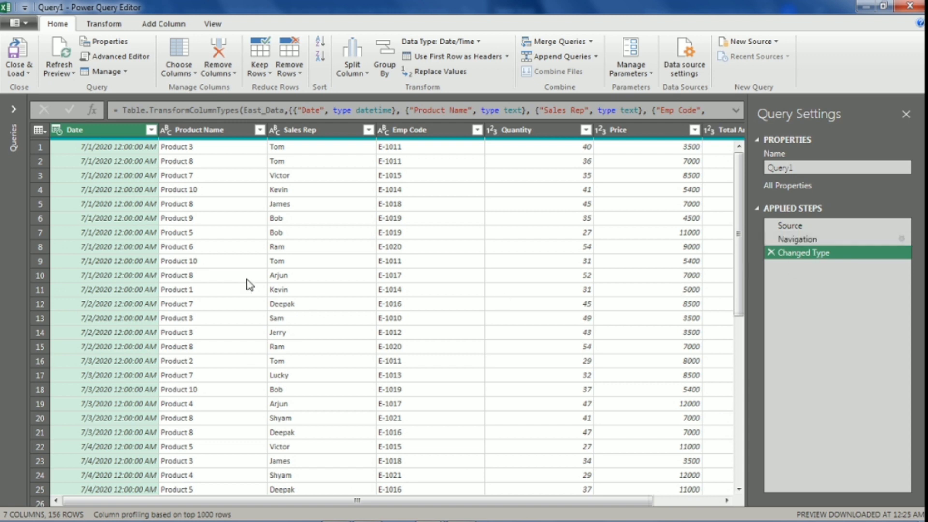
pyautogui.click(772, 254)
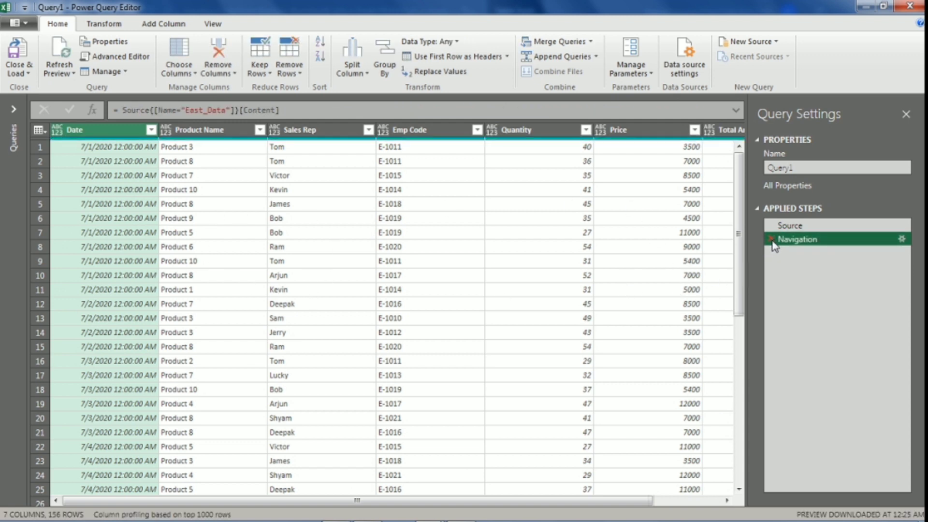
pyautogui.click(771, 240)
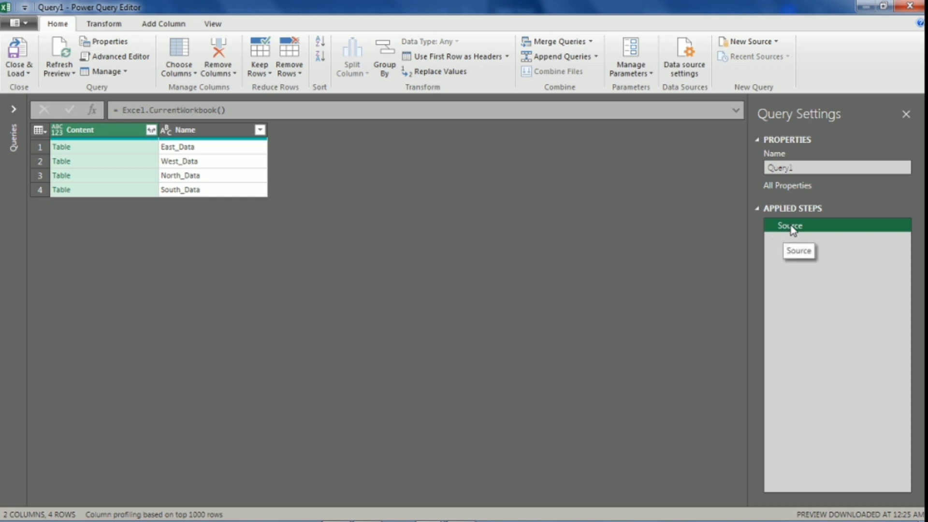
# Step: Preview East_Data in an enlarged pane, then preview West_Data, North_Data and South_Data
pyautogui.click(96, 147)
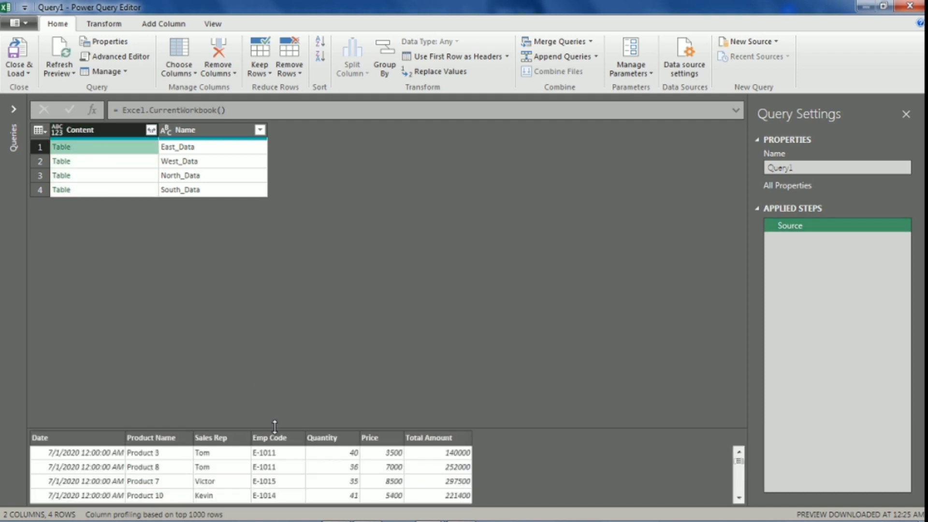
pyautogui.moveTo(274, 427); pyautogui.dragTo(281, 329)
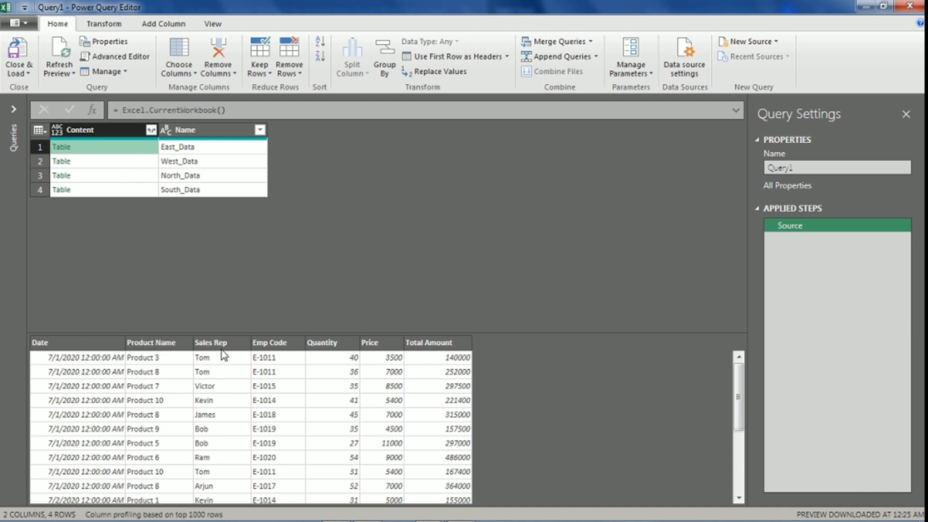
pyautogui.click(130, 162)
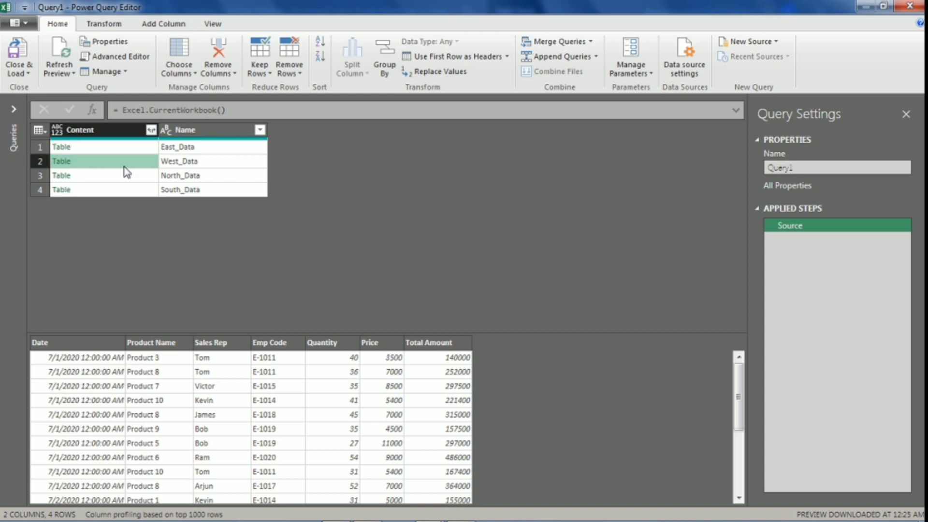
pyautogui.click(125, 178)
pyautogui.click(123, 191)
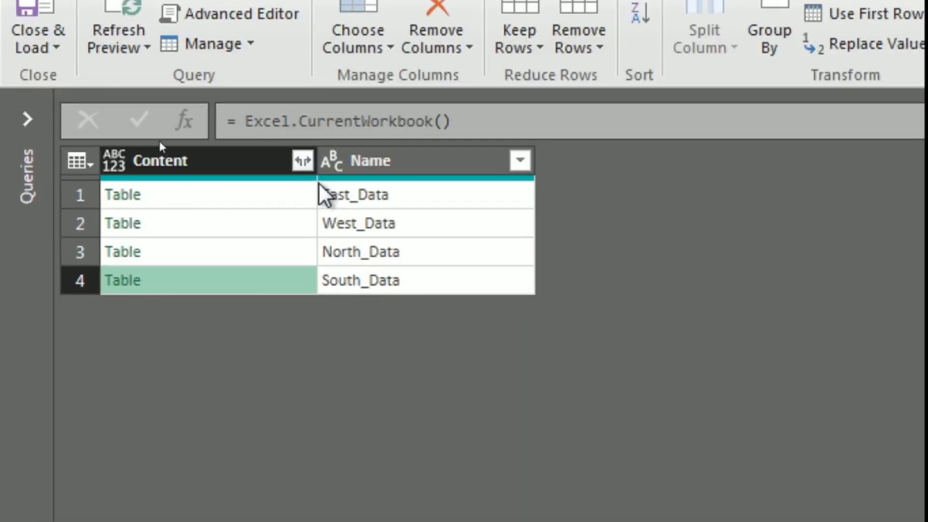
# Step: Open the Content column's expand options showing Date through Total Amount
pyautogui.click(303, 160)
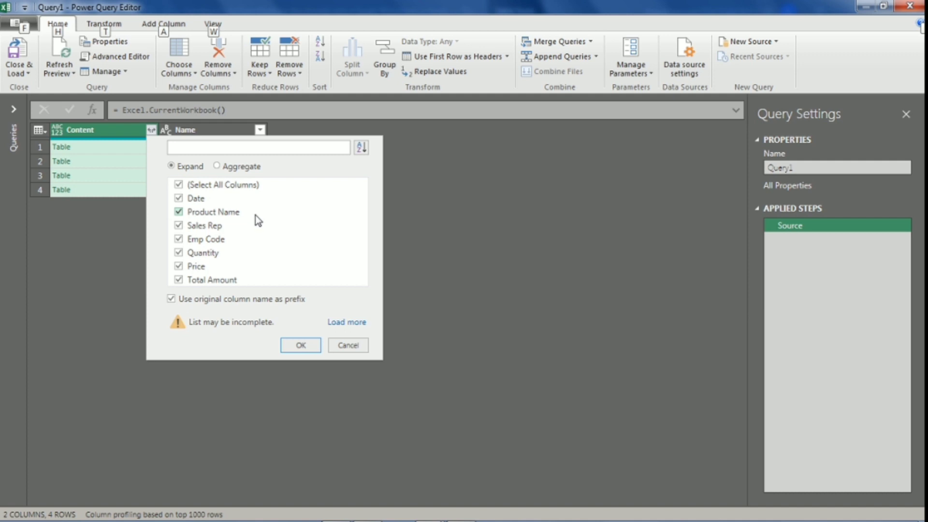
# Step: Expand the Content tables without a column-name prefix, giving 624 rows from Date to Total Amount
pyautogui.click(172, 298)
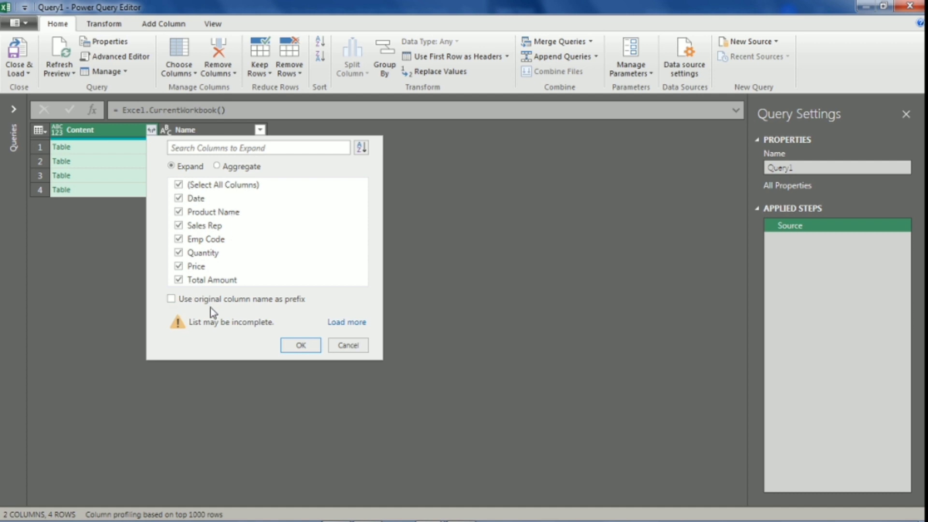
pyautogui.click(300, 346)
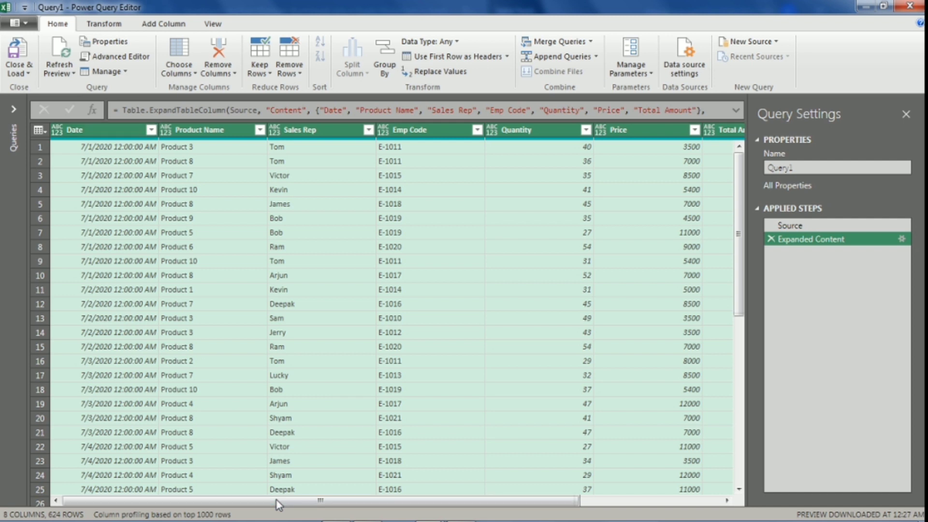
pyautogui.moveTo(276, 499); pyautogui.dragTo(473, 520)
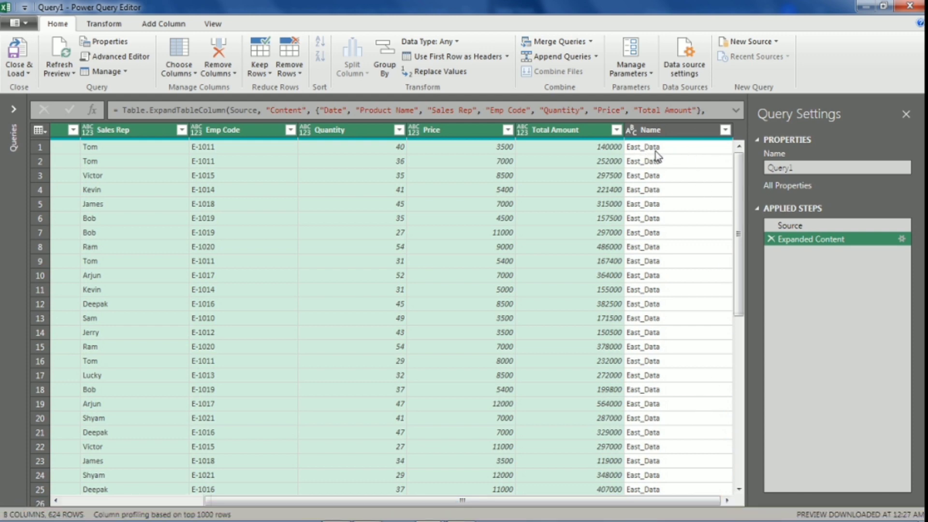
pyautogui.scroll(-1, 663, 193)
pyautogui.scroll(-4, 663, 196)
pyautogui.scroll(-2, 663, 196)
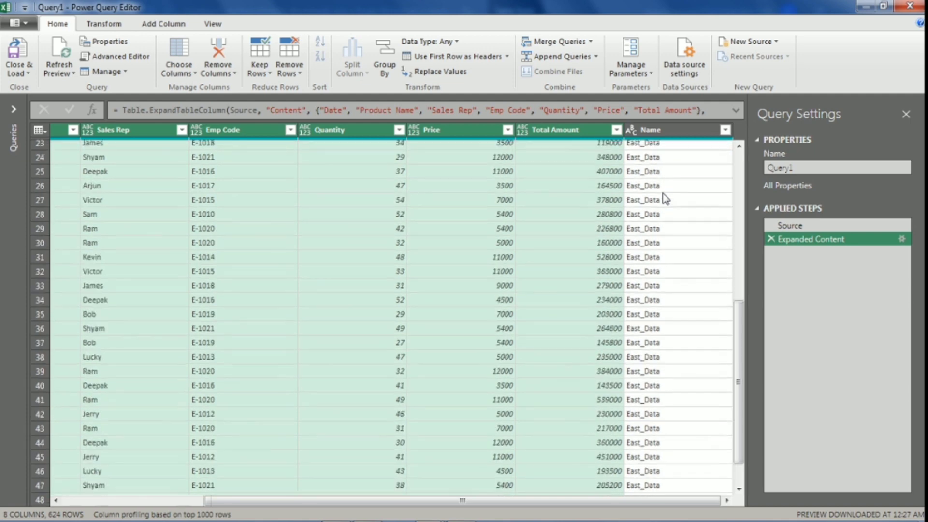
pyautogui.scroll(-2, 665, 199)
pyautogui.scroll(-4, 664, 198)
pyautogui.scroll(-4, 663, 198)
pyautogui.scroll(-4, 663, 198)
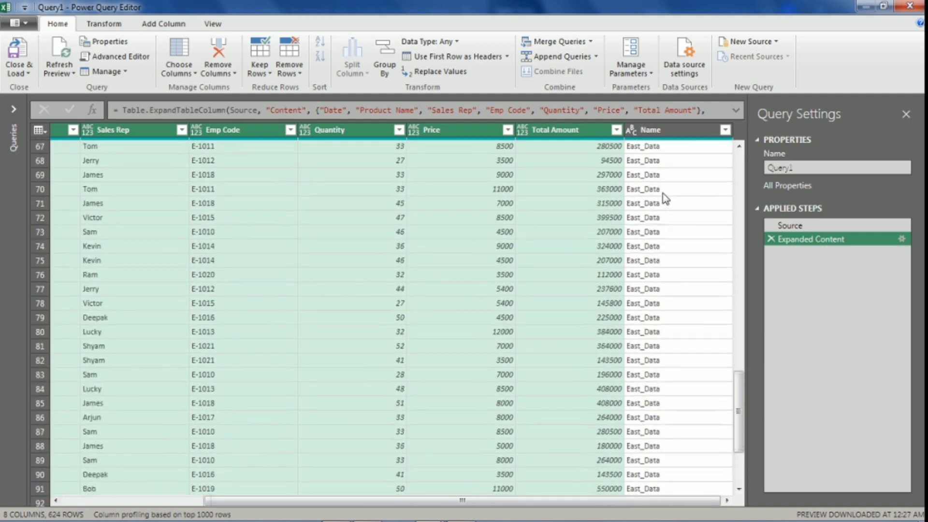
pyautogui.scroll(-4, 663, 198)
pyautogui.scroll(-5, 664, 198)
pyautogui.scroll(-5, 663, 199)
pyautogui.scroll(-5, 663, 198)
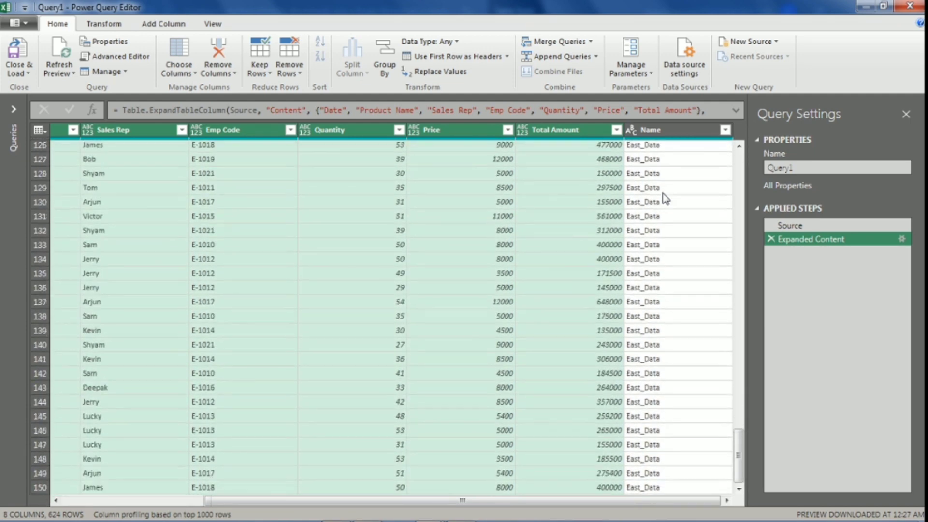
pyautogui.scroll(-5, 664, 198)
pyautogui.scroll(-7, 666, 199)
pyautogui.scroll(-7, 665, 199)
pyautogui.scroll(-7, 666, 199)
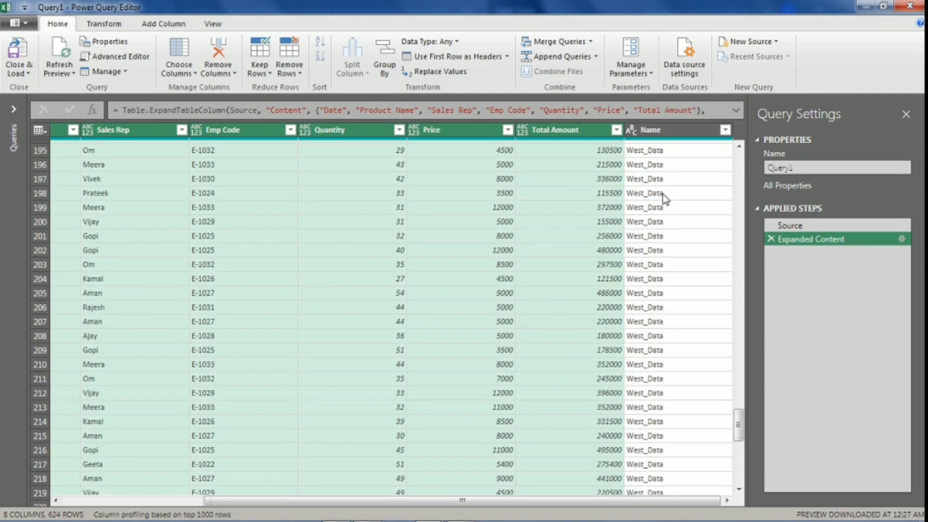
pyautogui.scroll(-6, 666, 198)
pyautogui.scroll(-2, 665, 198)
pyautogui.scroll(-9, 664, 198)
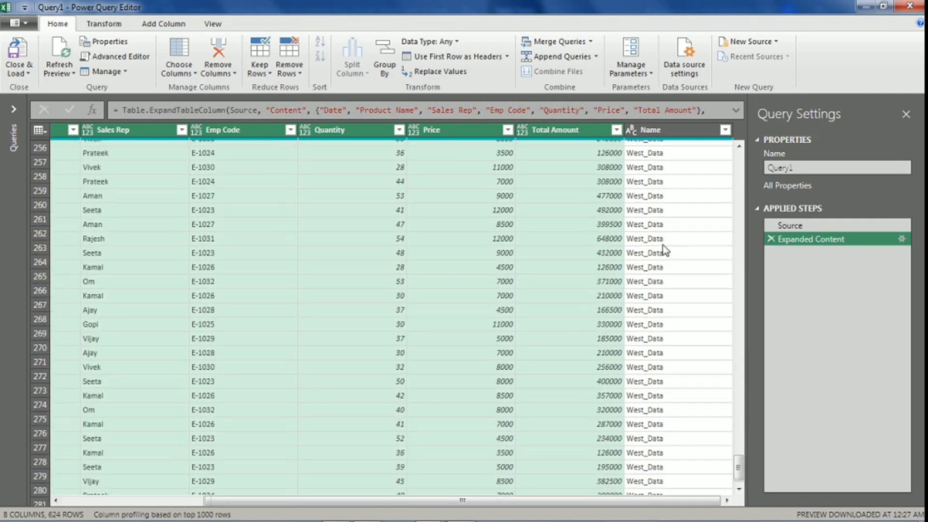
pyautogui.scroll(-6, 667, 232)
pyautogui.scroll(-15, 677, 334)
pyautogui.scroll(-5, 678, 330)
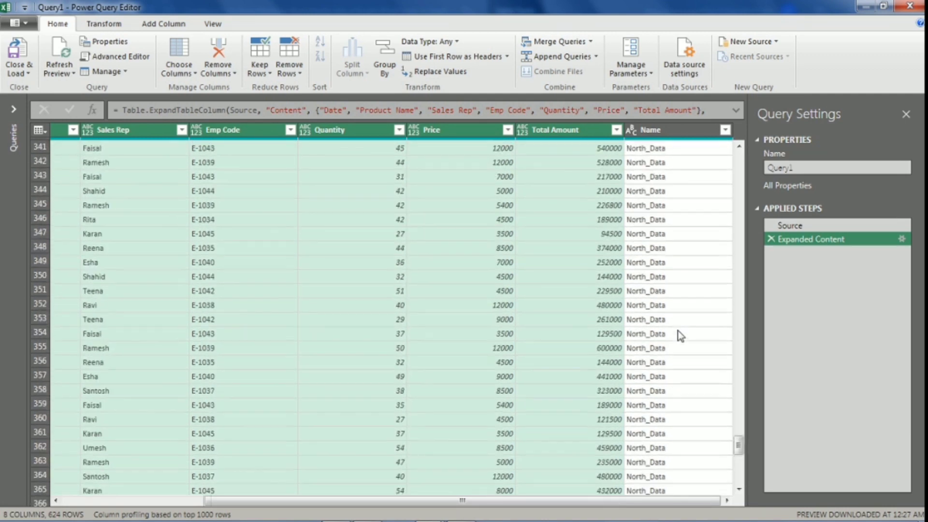
pyautogui.scroll(-5, 678, 331)
pyautogui.scroll(-3, 739, 476)
pyautogui.scroll(-12, 671, 379)
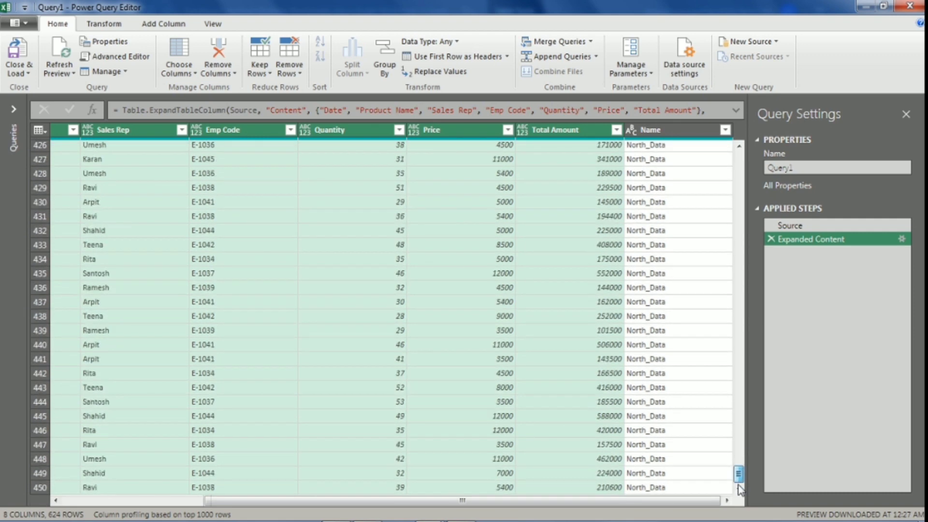
pyautogui.scroll(-10, 671, 379)
pyautogui.scroll(-10, 671, 379)
pyautogui.scroll(-10, 671, 379)
pyautogui.scroll(-7, 670, 379)
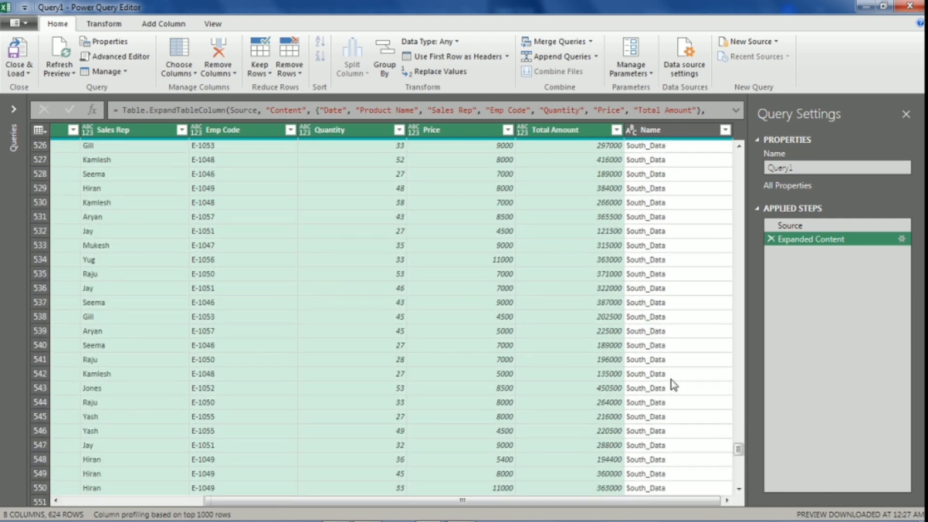
pyautogui.scroll(-5, 671, 379)
pyautogui.scroll(-10, 671, 379)
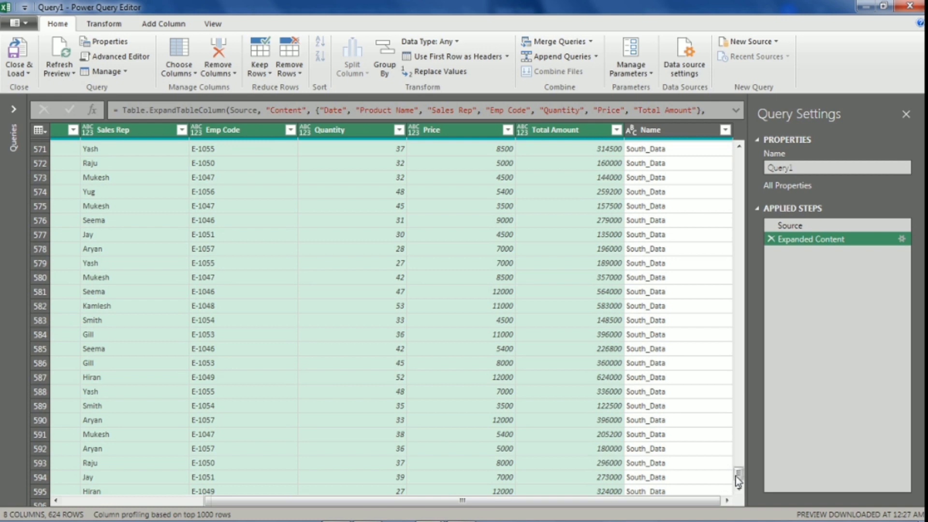
pyautogui.moveTo(736, 475); pyautogui.dragTo(744, 162)
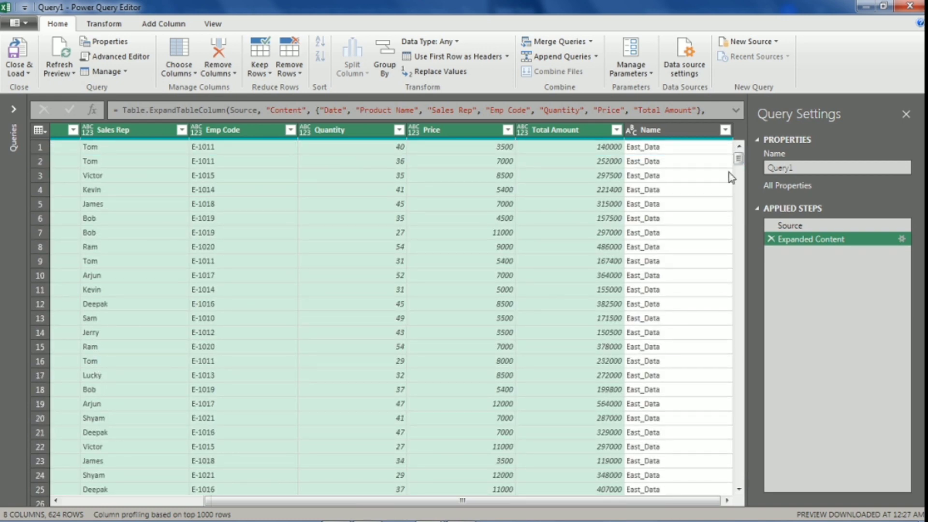
# Step: Retitle the combined table's Name column header as 'Region'
pyautogui.doubleClick(651, 130)
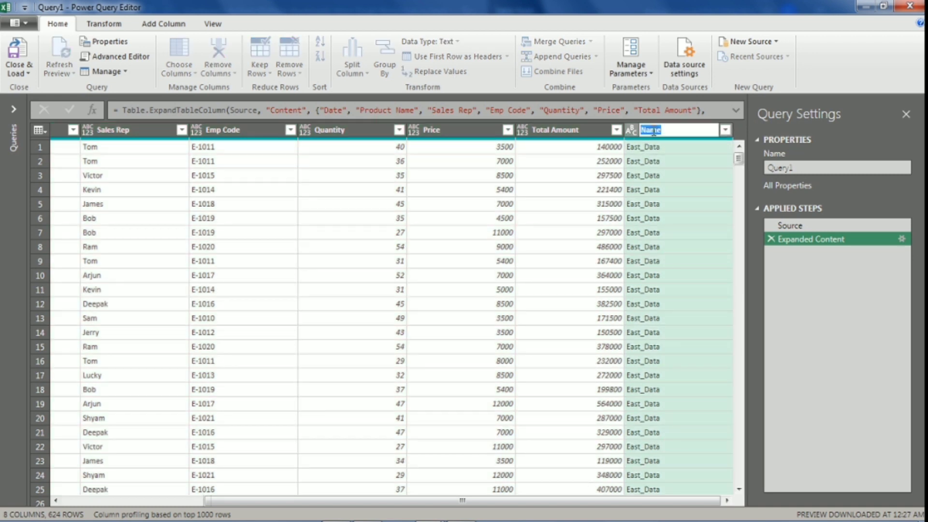
pyautogui.write('Regio')
pyautogui.write('no')
pyautogui.press('BackSpace')
pyautogui.press('BackSpace')
pyautogui.write('ion')
pyautogui.press('BackSpace')
pyautogui.press('BackSpace')
pyautogui.write('ion')
pyautogui.press('Return')
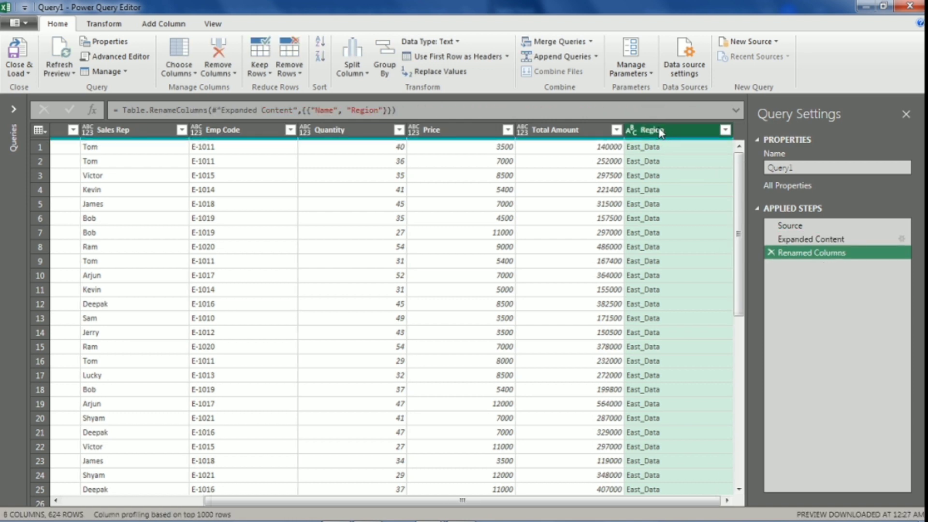
# Step: Replace '_Data' with nothing in the Region column so entries read East, West and so on
pyautogui.rightClick(661, 133)
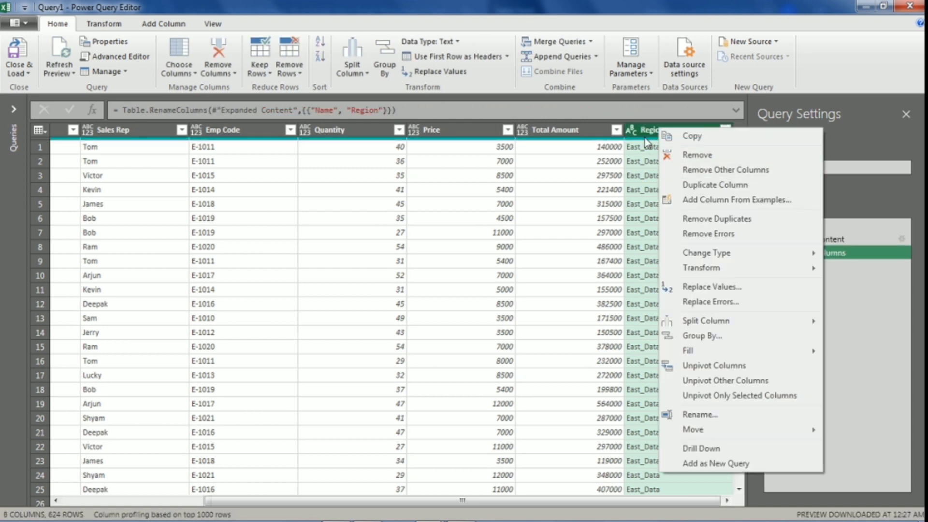
pyautogui.click(645, 138)
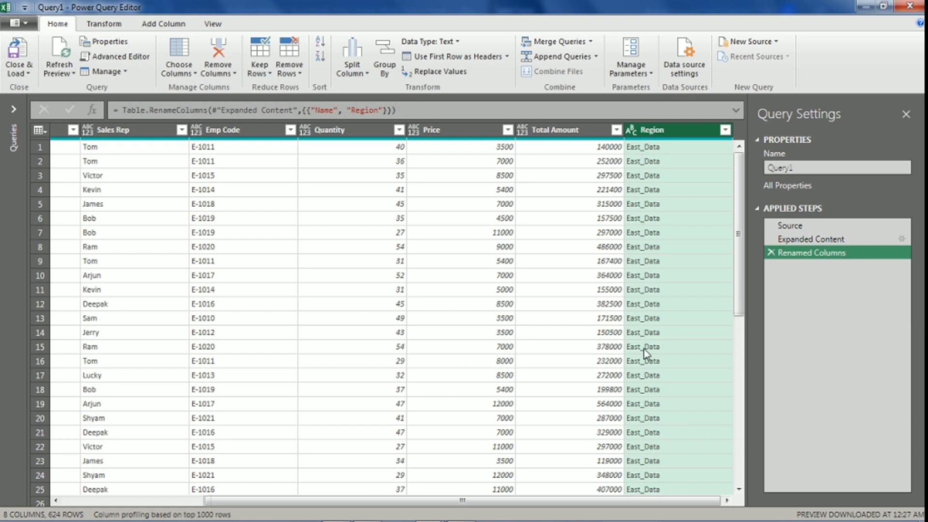
pyautogui.rightClick(659, 135)
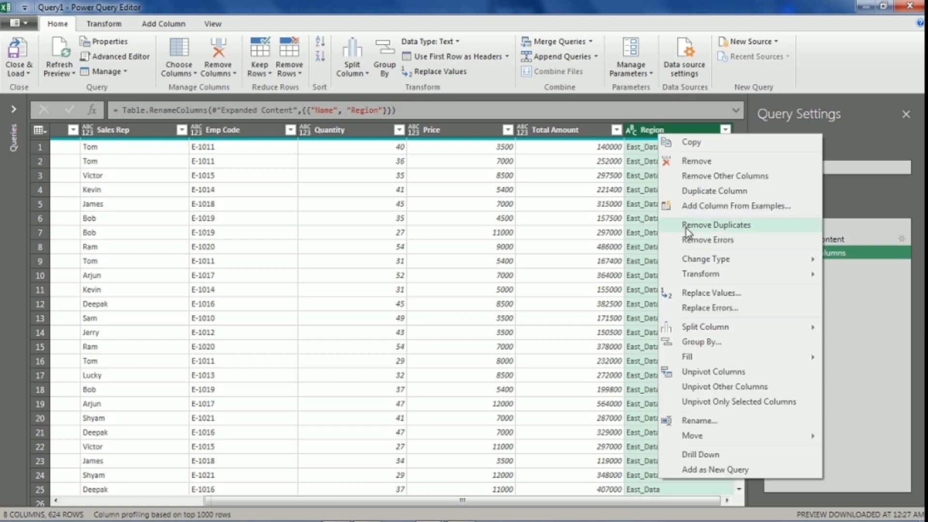
pyautogui.click(701, 295)
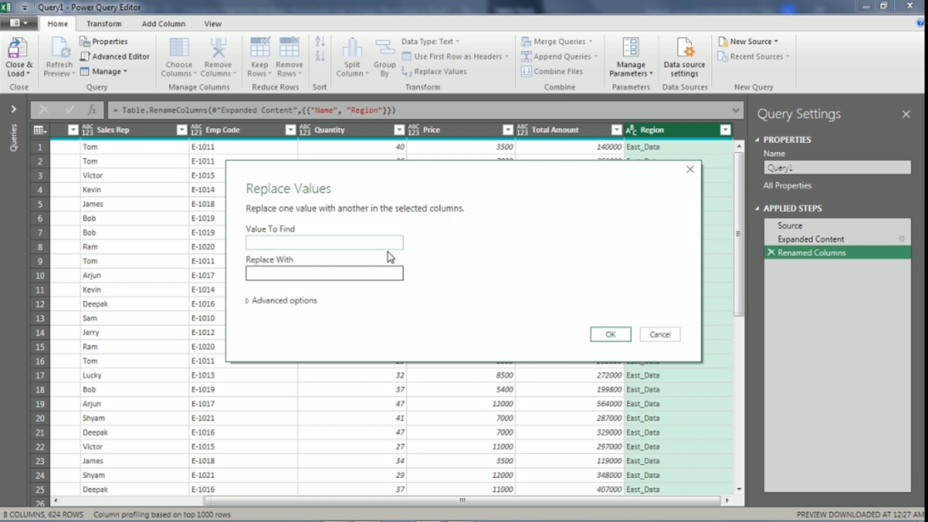
pyautogui.write('Data')
pyautogui.click(266, 272)
pyautogui.click(608, 333)
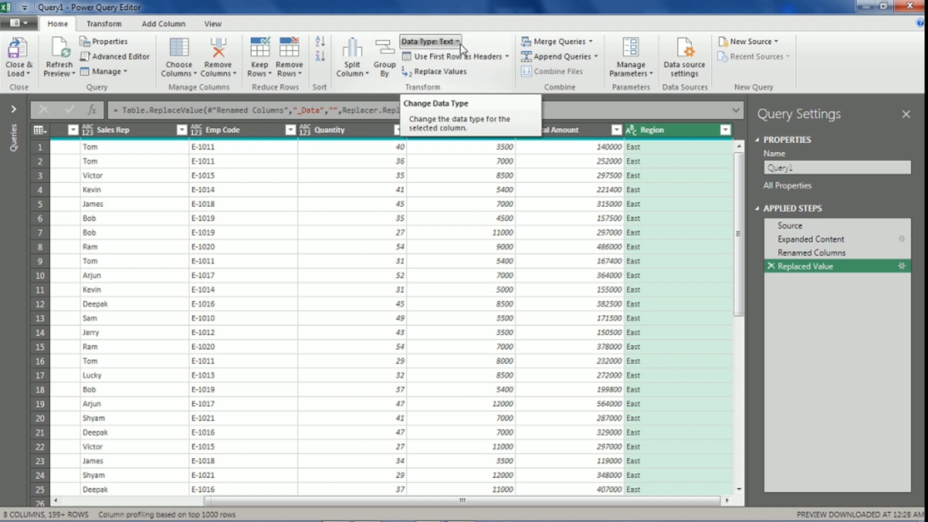
# Step: Set the Quantity, Price and Total Amount columns together to the Whole Number data type
pyautogui.click(547, 129)
pyautogui.click(469, 135)
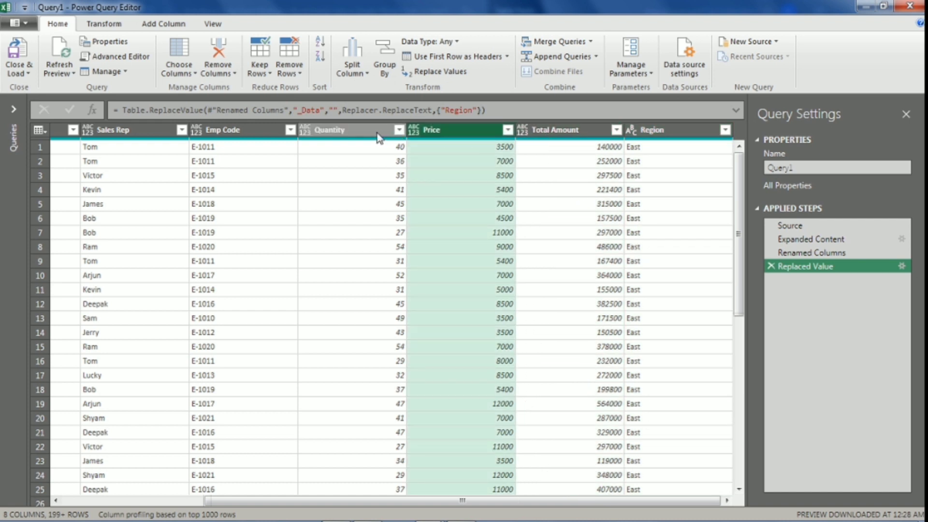
pyautogui.click(380, 134)
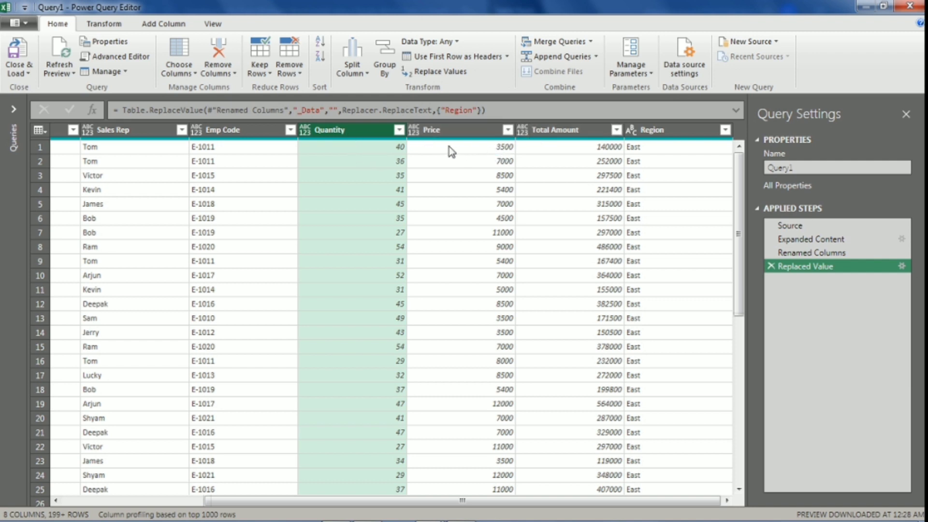
pyautogui.keyDown('ctrl'); pyautogui.click(463, 130); pyautogui.keyUp('ctrl')
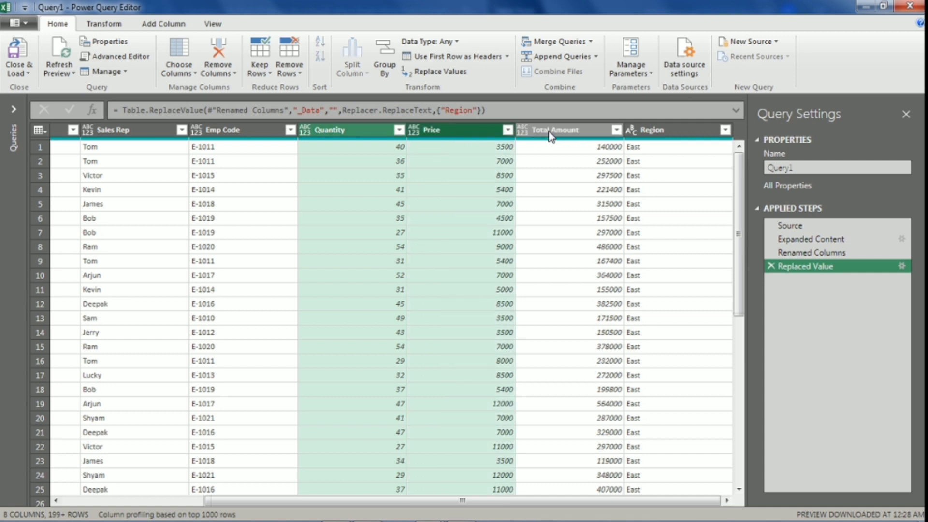
pyautogui.keyDown('ctrl'); pyautogui.click(551, 130); pyautogui.keyUp('ctrl')
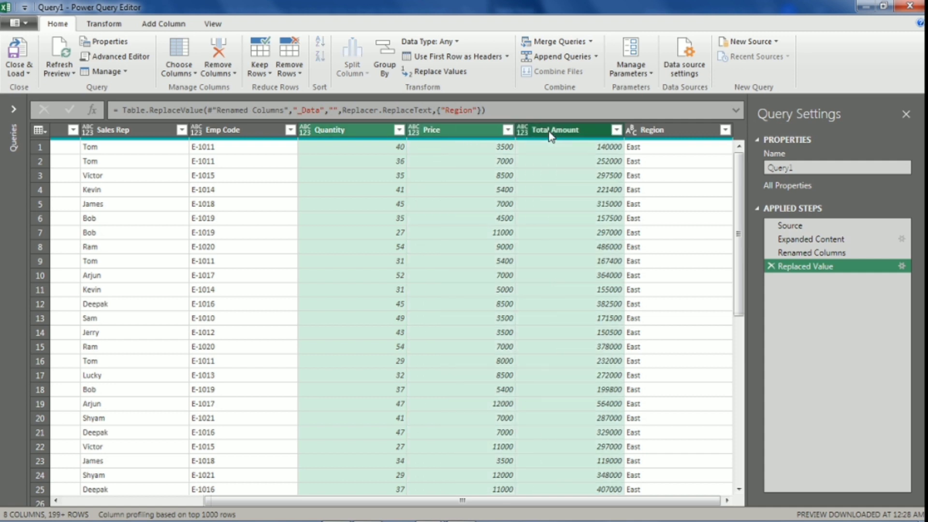
pyautogui.click(340, 131)
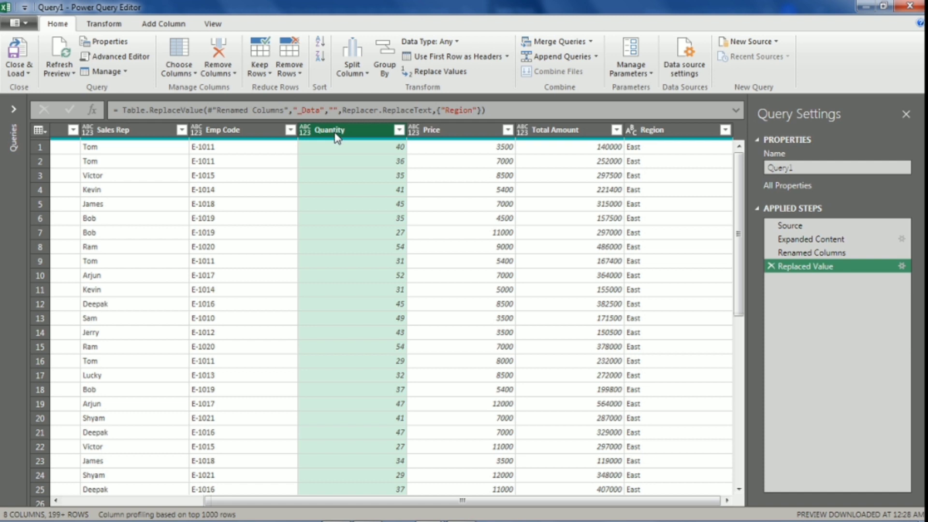
pyautogui.keyDown('ctrl'); pyautogui.click(435, 134); pyautogui.keyUp('ctrl')
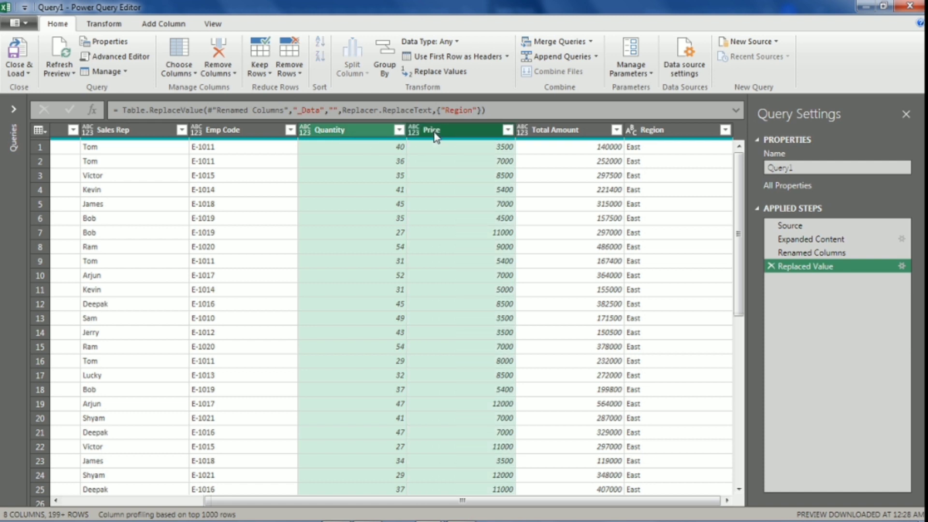
pyautogui.keyDown('ctrl'); pyautogui.click(546, 134); pyautogui.keyUp('ctrl')
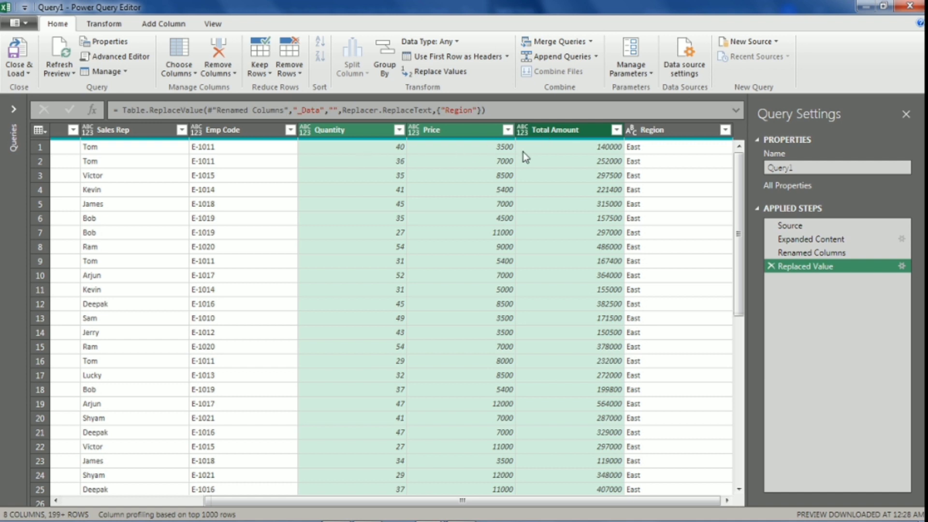
pyautogui.click(434, 42)
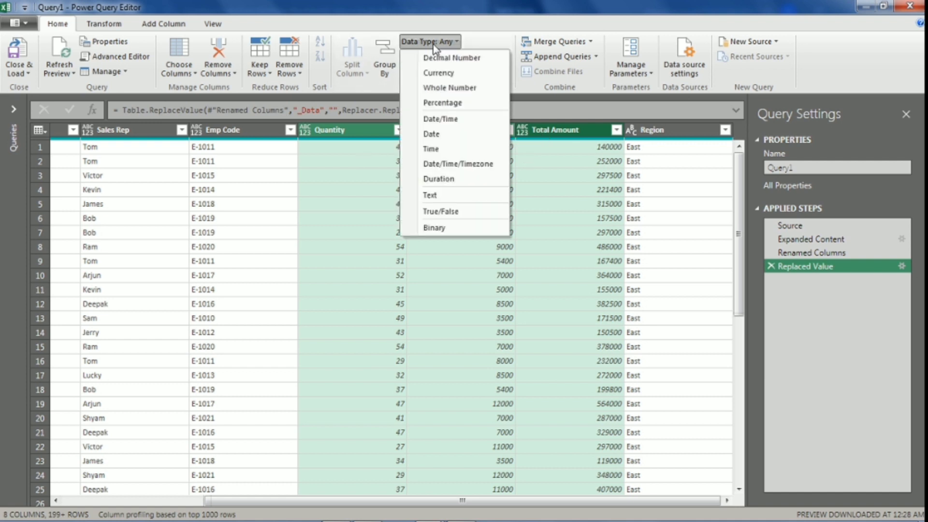
pyautogui.click(449, 88)
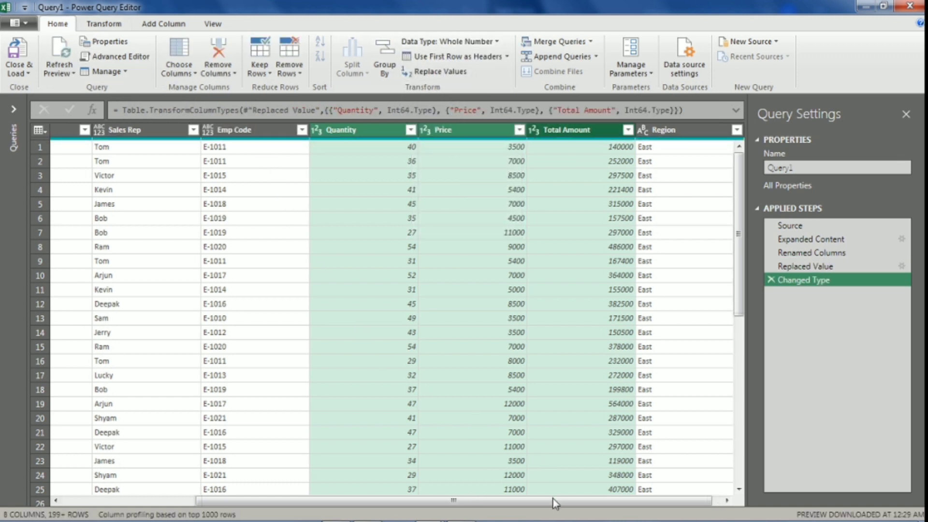
# Step: Set Product Name, Sales Rep and Emp Code to the Text data type
pyautogui.moveTo(553, 503); pyautogui.dragTo(372, 493)
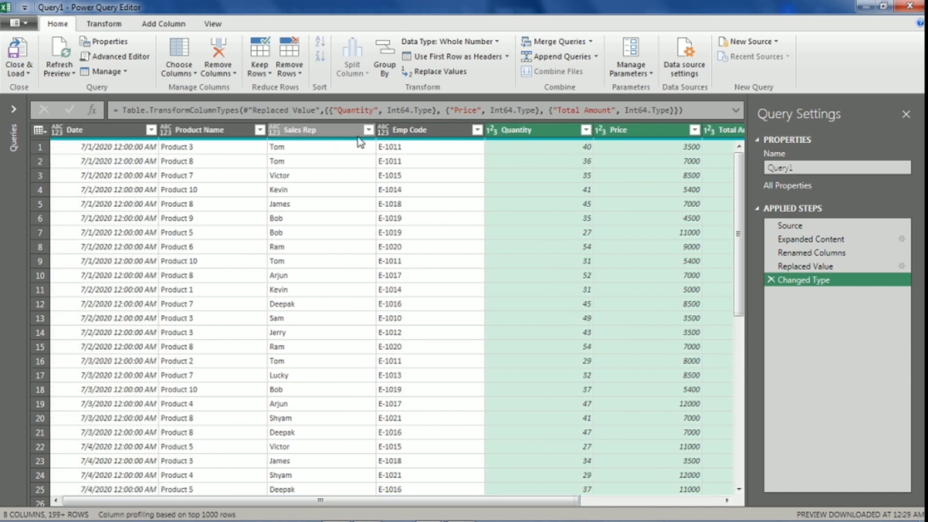
pyautogui.click(217, 130)
pyautogui.keyDown('ctrl'); pyautogui.click(290, 134); pyautogui.keyUp('ctrl')
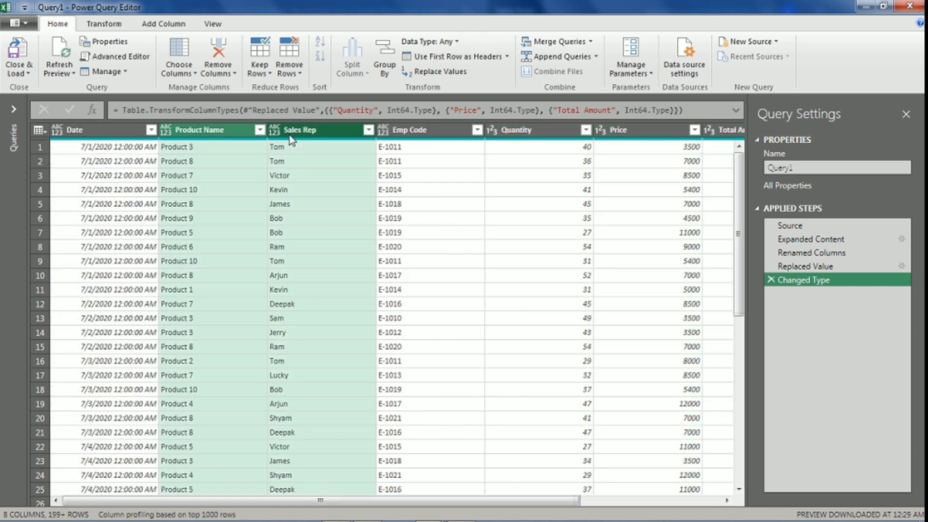
pyautogui.keyDown('ctrl'); pyautogui.click(404, 140); pyautogui.keyUp('ctrl')
pyautogui.click(445, 42)
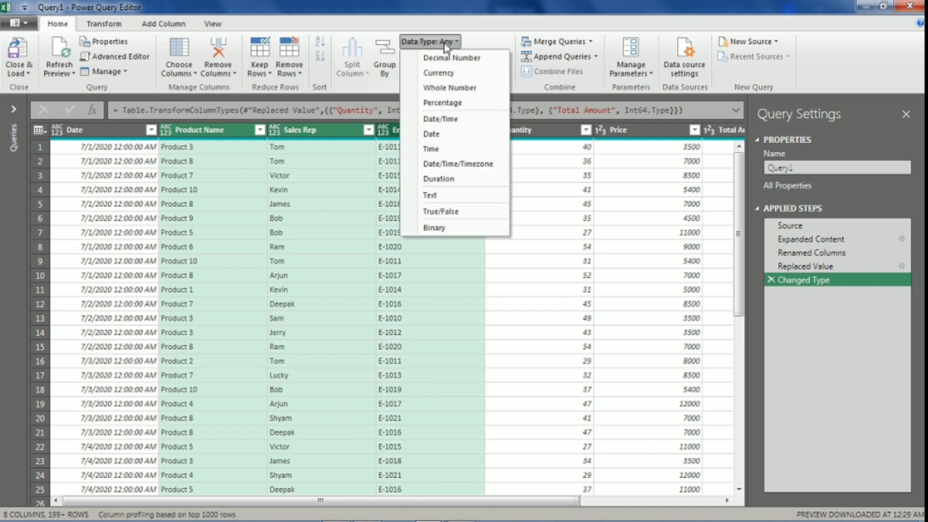
pyautogui.click(437, 195)
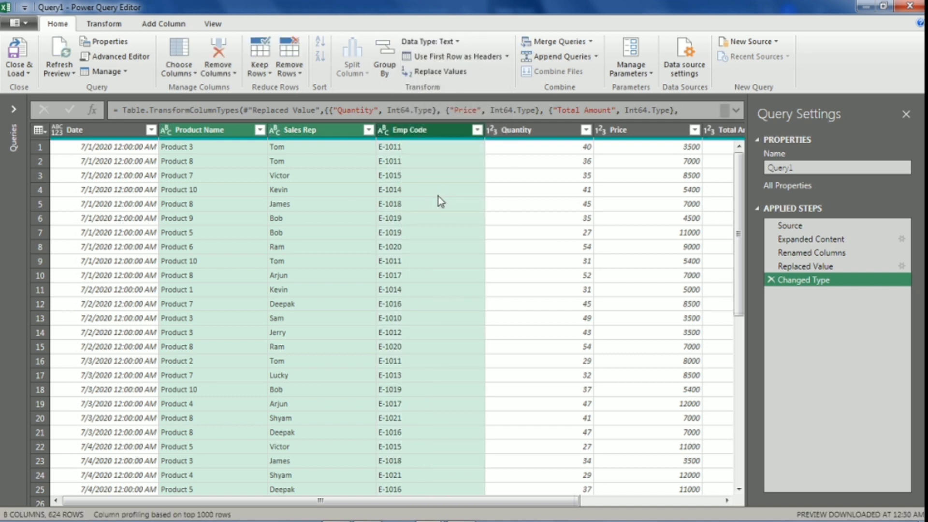
# Step: Change the Date column to the date-only Date type
pyautogui.click(116, 131)
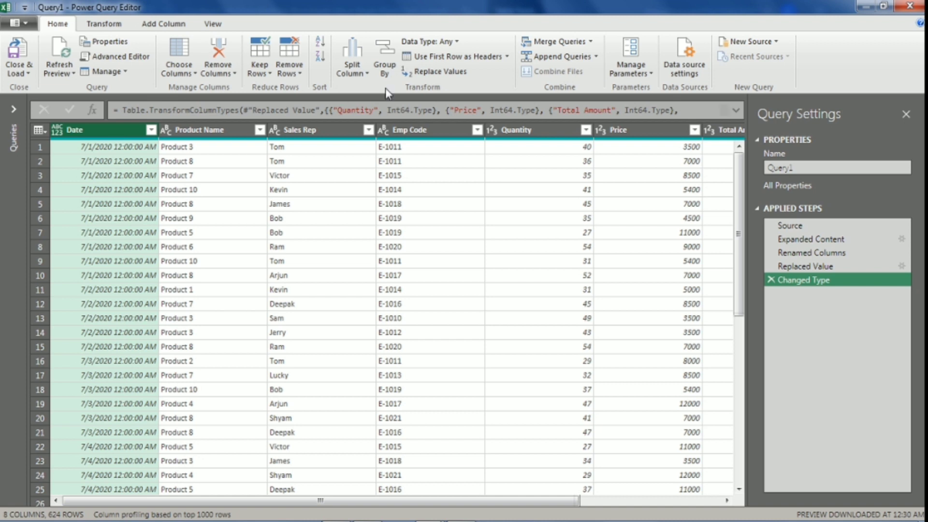
pyautogui.click(429, 42)
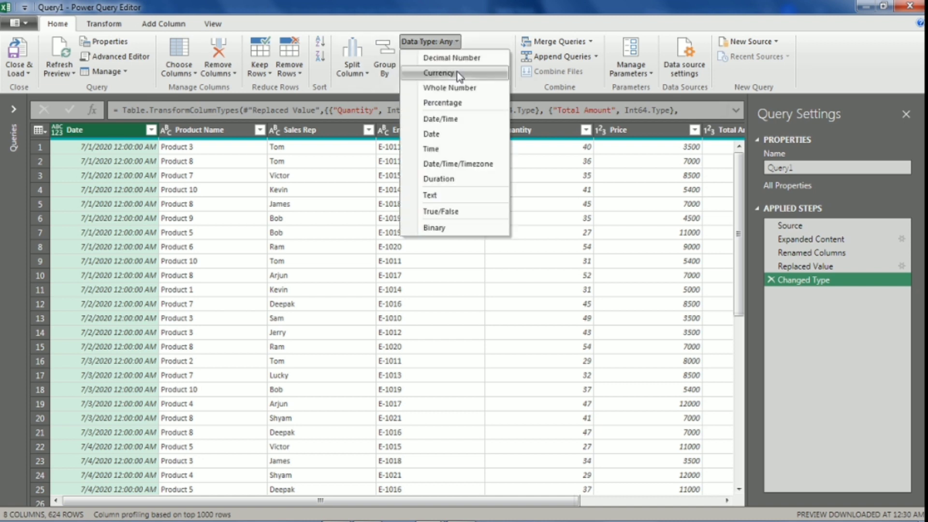
pyautogui.click(434, 134)
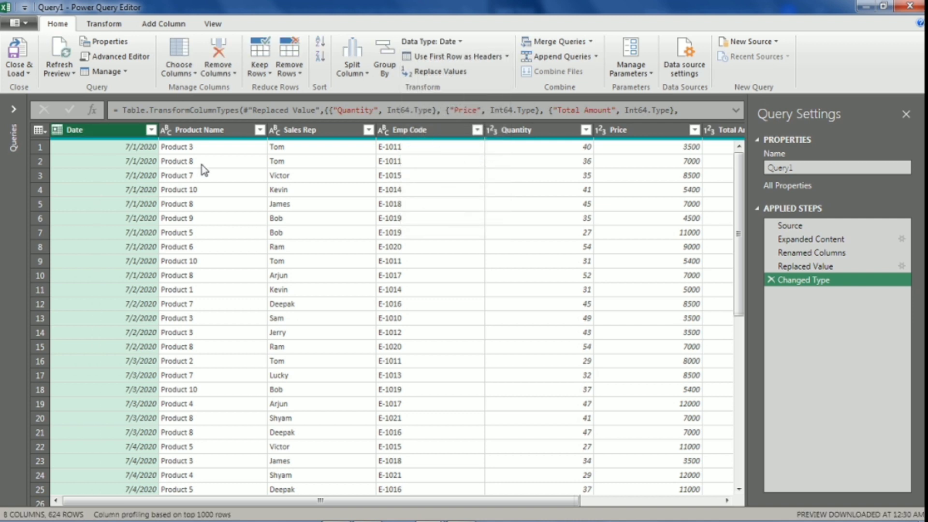
pyautogui.moveTo(272, 501)
pyautogui.mouseDown()
pyautogui.moveTo(315, 501)
pyautogui.moveTo(237, 516)
pyautogui.mouseUp()
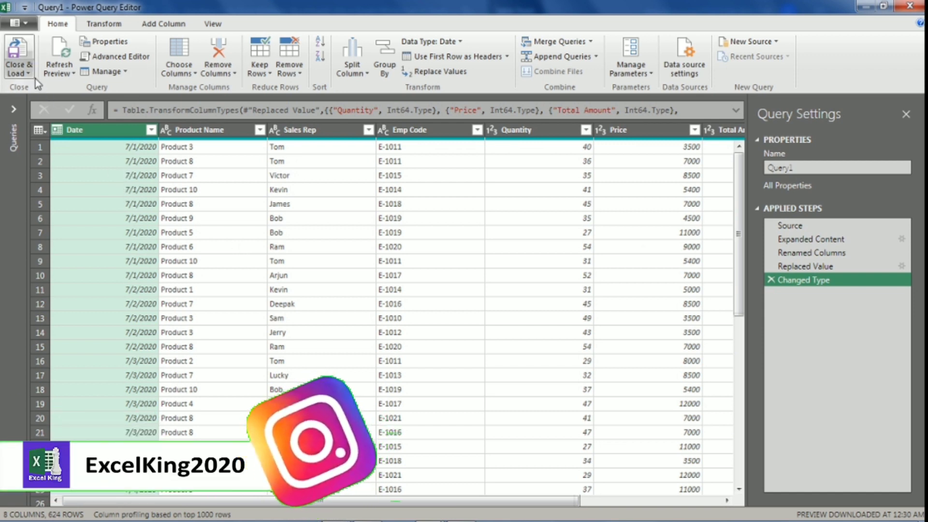
# Step: Close & Load the query so its combined table lands on a new worksheet
pyautogui.click(22, 73)
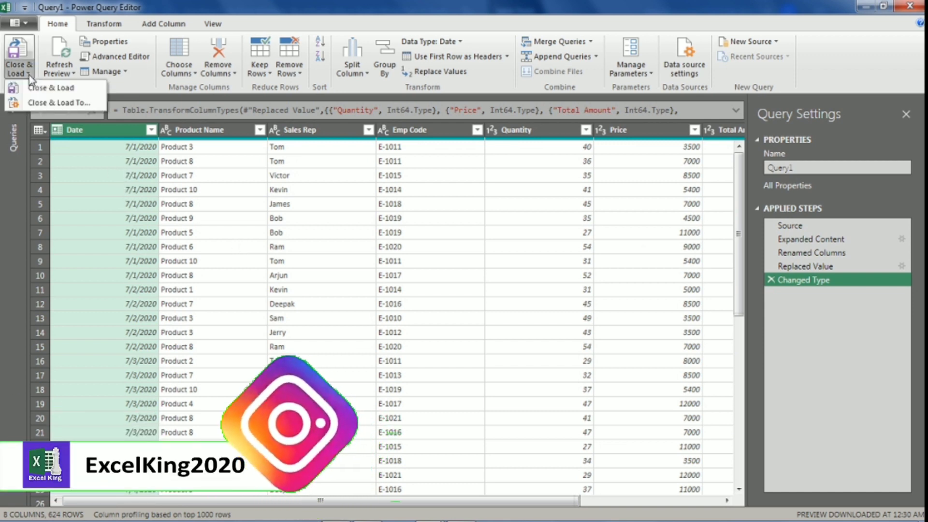
pyautogui.click(55, 89)
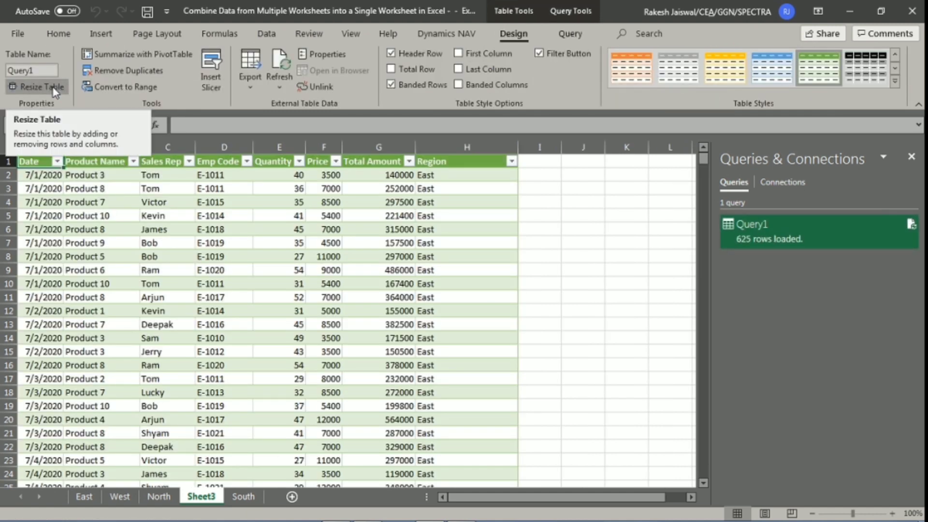
pyautogui.click(596, 201)
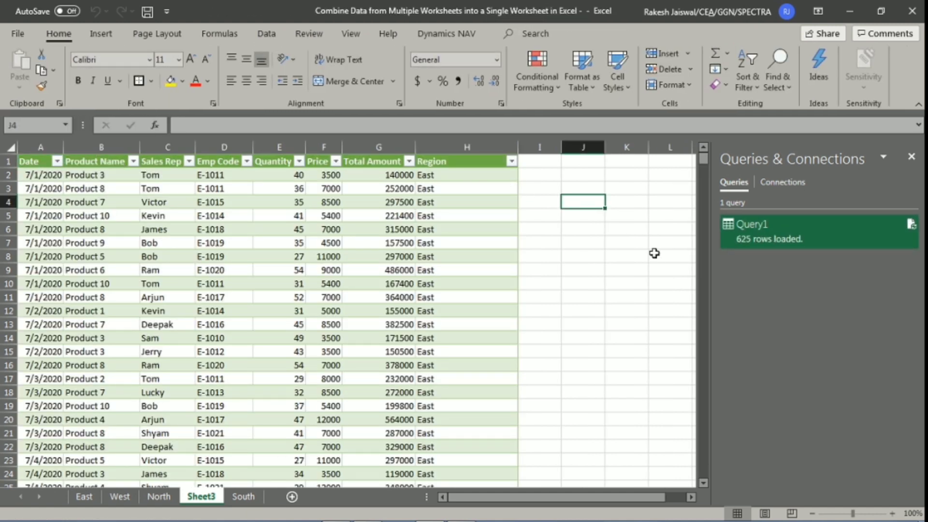
# Step: Move Sheet3 after South and rename it 'Combine'
pyautogui.moveTo(211, 503); pyautogui.dragTo(264, 500)
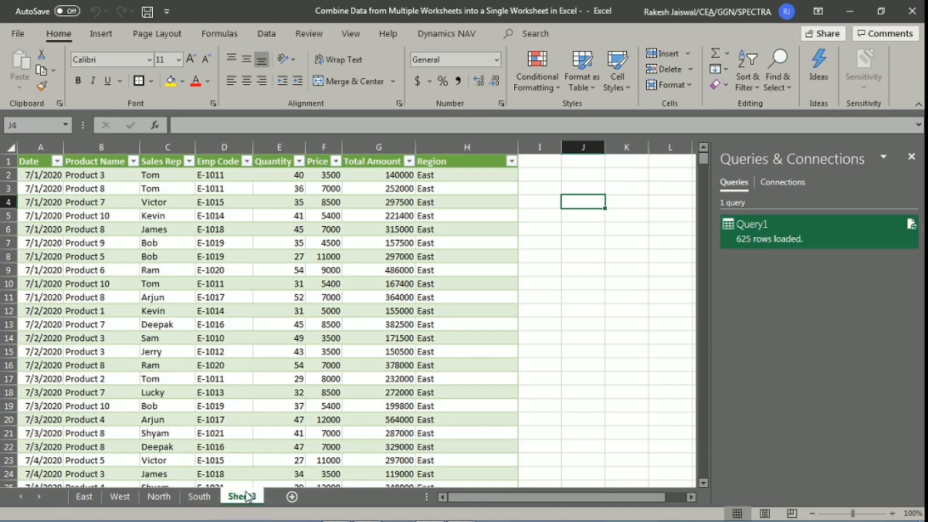
pyautogui.doubleClick(247, 496)
pyautogui.write('o')
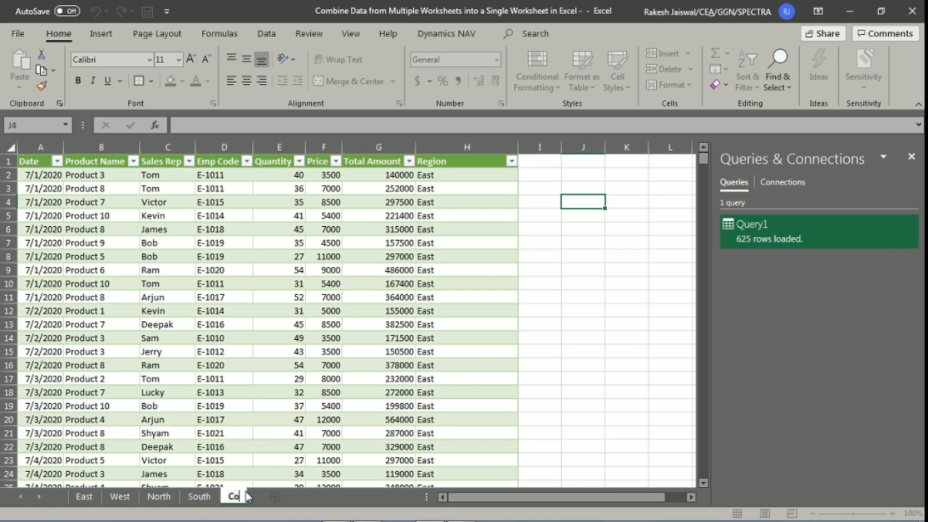
pyautogui.write('mbine')
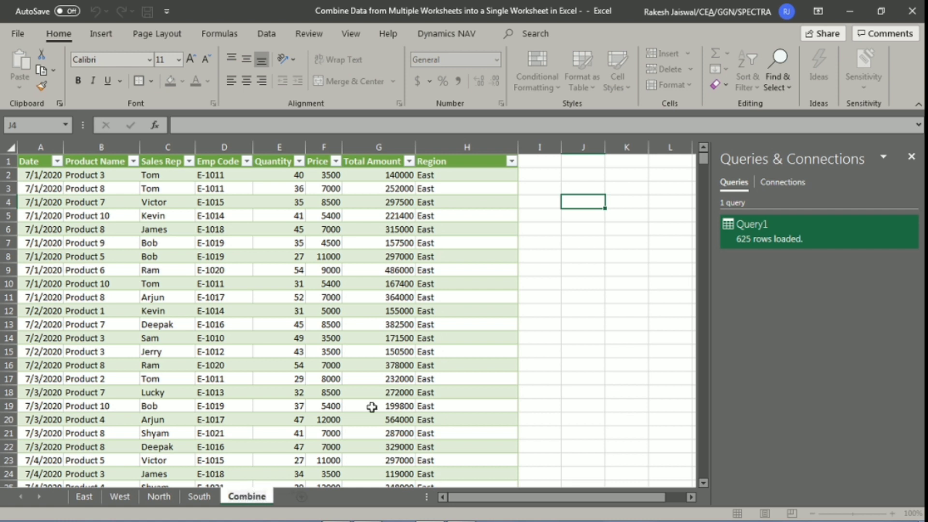
pyautogui.click(614, 268)
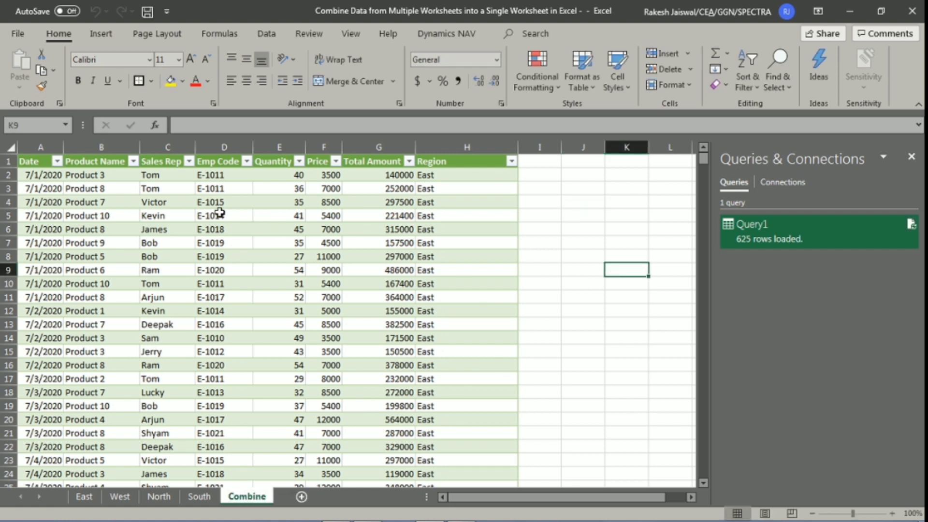
pyautogui.click(58, 177)
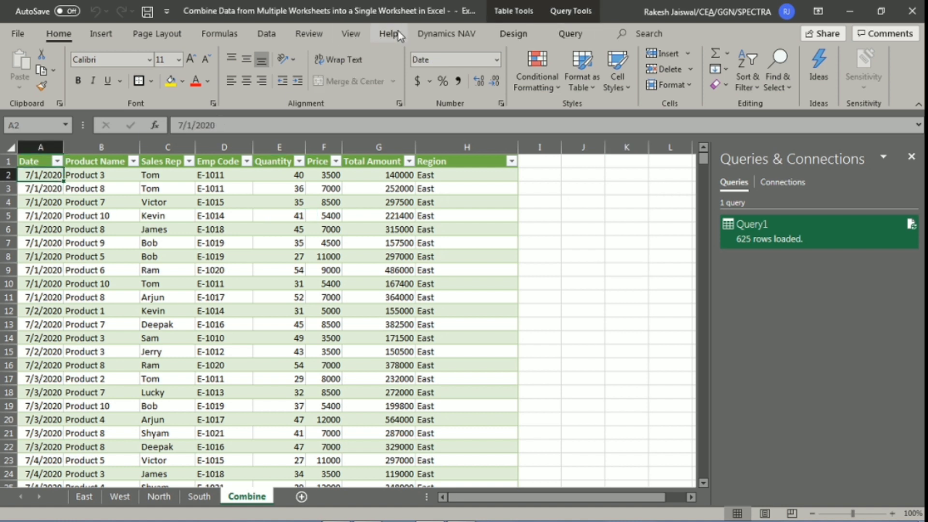
# Step: Freeze panes at A2 so the Combine header row stays fixed, and scroll to verify
pyautogui.click(351, 33)
pyautogui.click(465, 91)
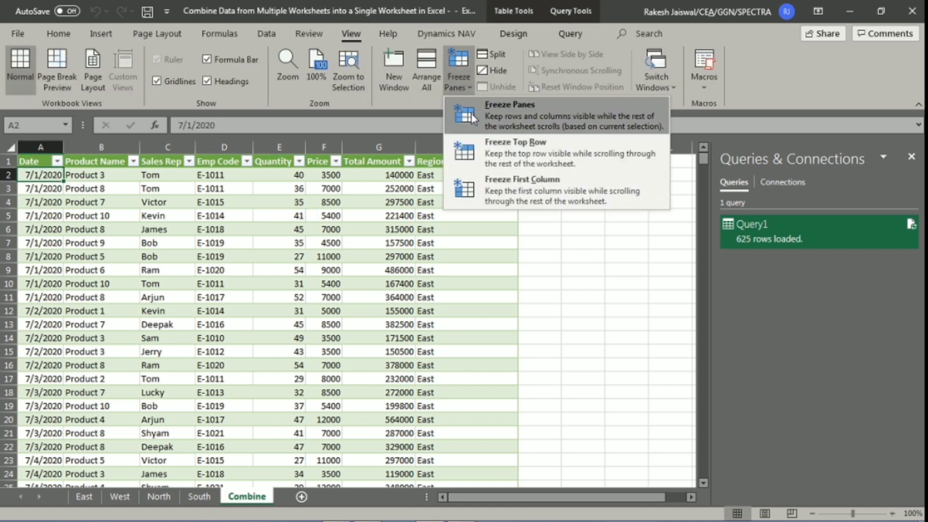
pyautogui.click(508, 111)
pyautogui.scroll(-3, 448, 277)
pyautogui.scroll(3, 449, 278)
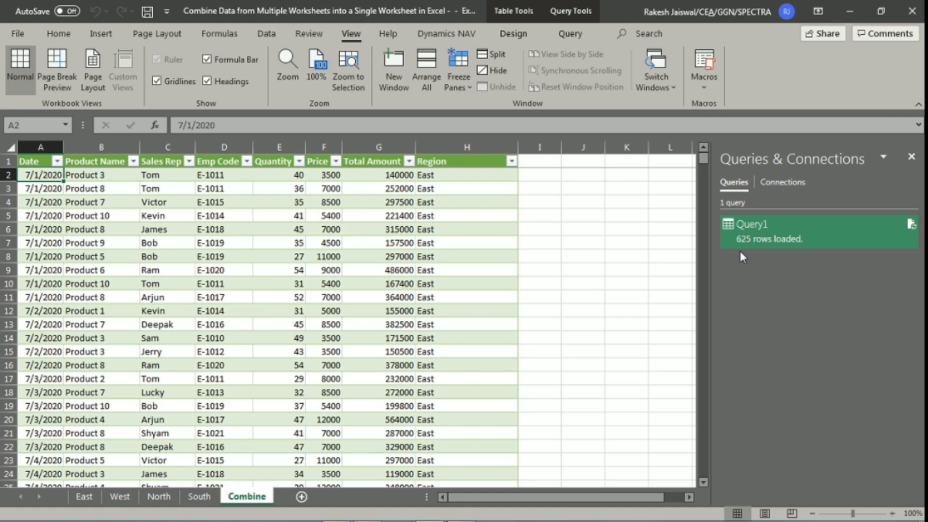
# Step: Inspect the Total Amount column G on the East sheet, then return to Combine
pyautogui.click(84, 497)
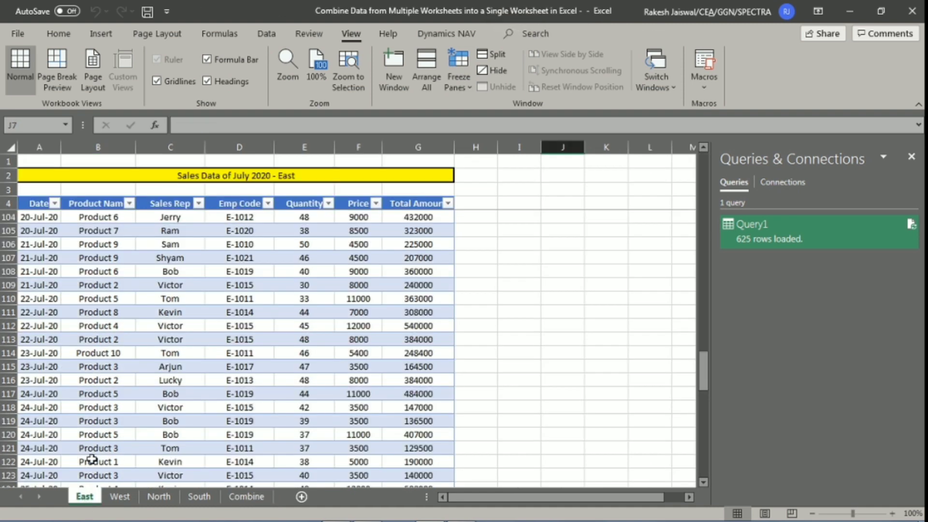
pyautogui.click(428, 147)
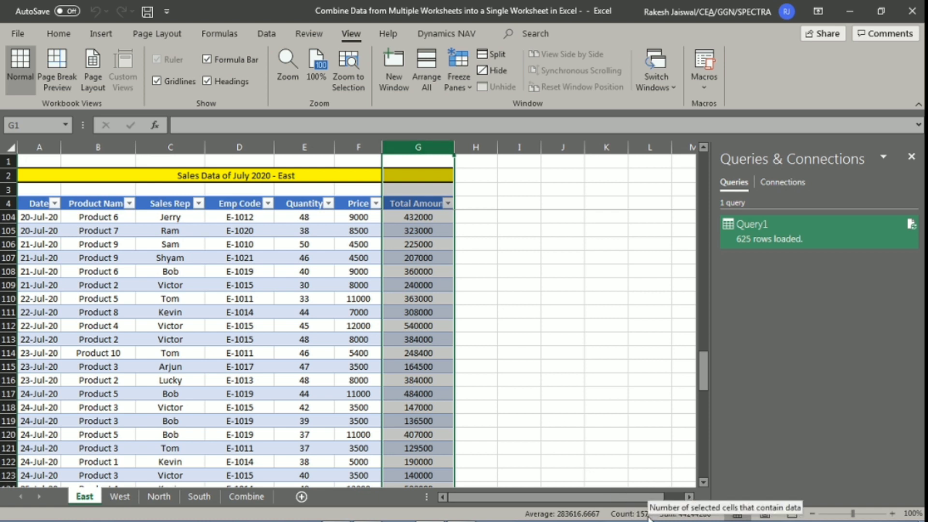
pyautogui.click(412, 208)
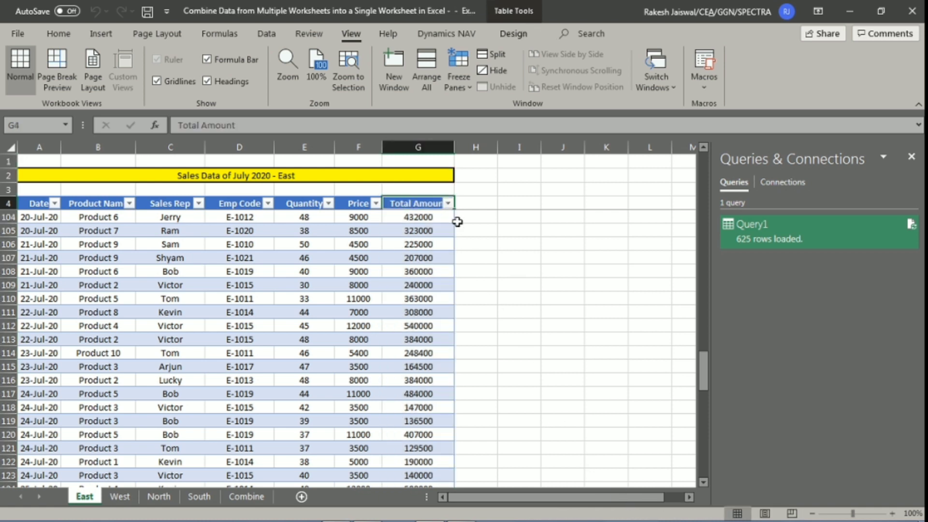
pyautogui.click(233, 502)
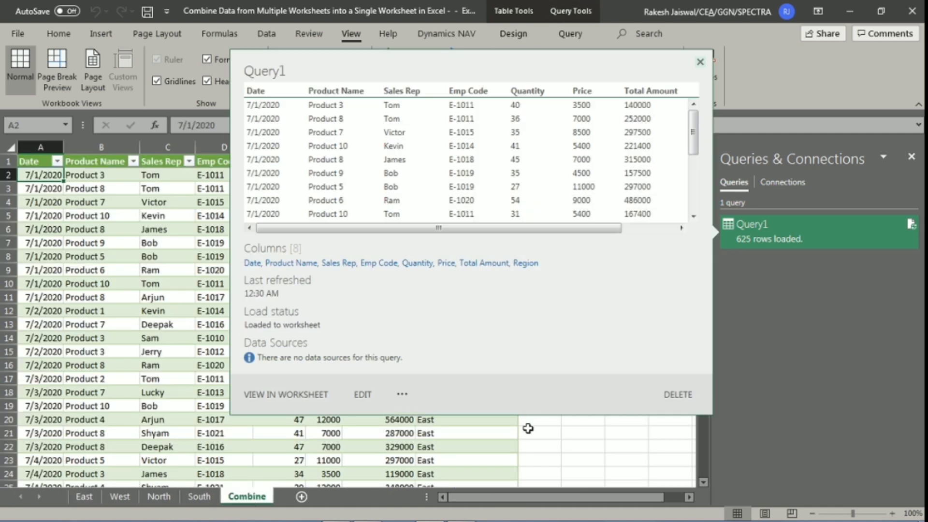
# Step: Filter Region to Sheet3!ExternalData_1 and delete that stray row 626
pyautogui.click(534, 441)
pyautogui.click(488, 161)
pyautogui.click(511, 161)
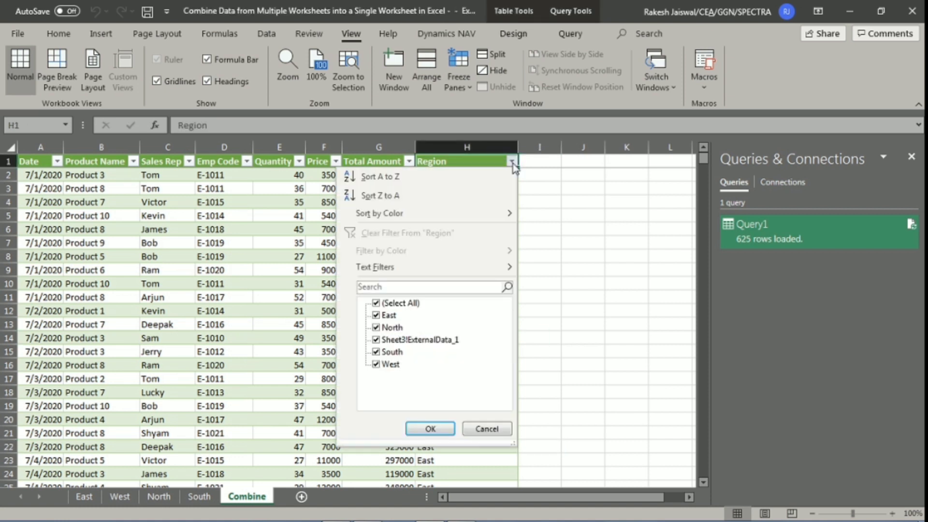
pyautogui.click(386, 303)
pyautogui.click(404, 340)
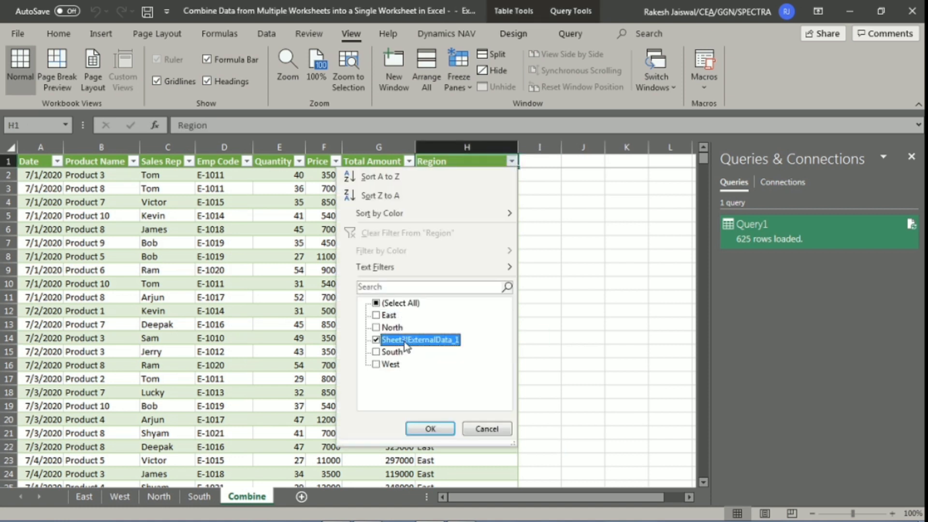
pyautogui.click(441, 425)
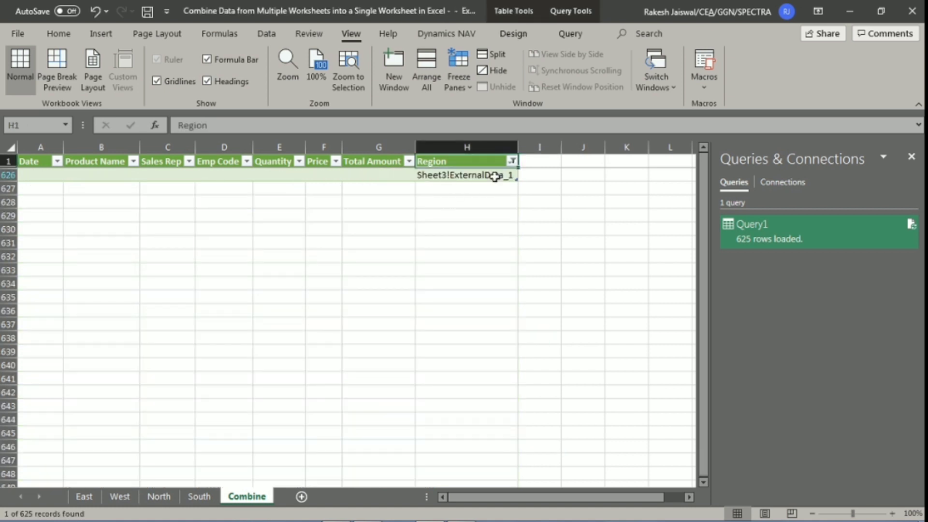
pyautogui.click(498, 175)
pyautogui.click(8, 175)
pyautogui.rightClick(11, 178)
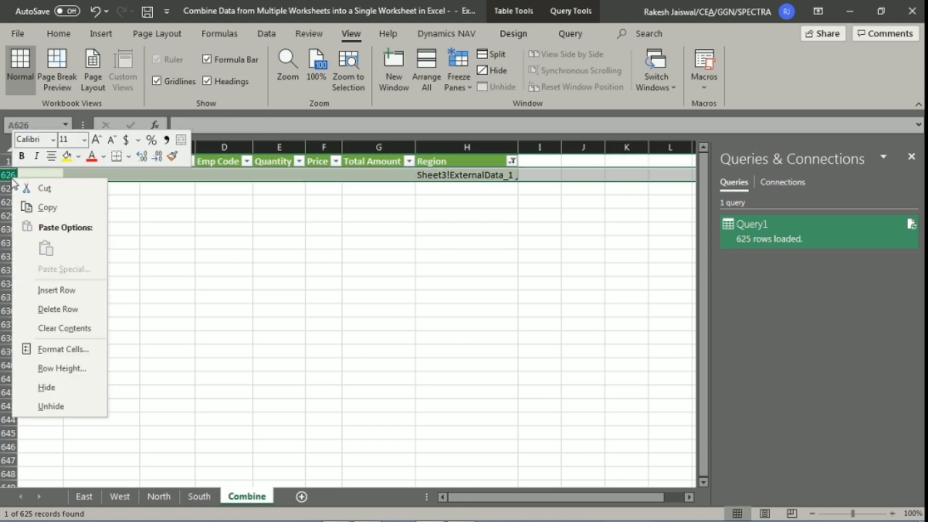
pyautogui.click(44, 309)
# Step: Clear the Region filter so all regions show again
pyautogui.click(434, 162)
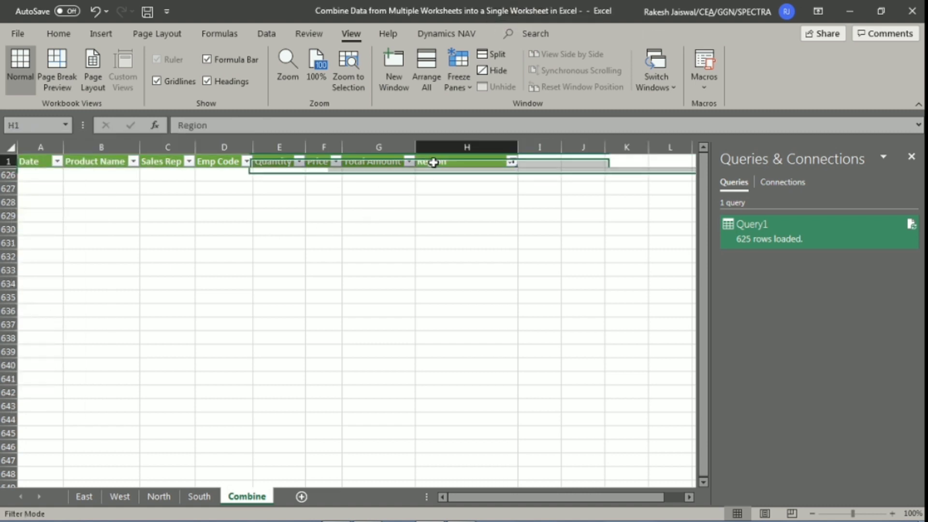
pyautogui.hotkey('alt', 'd')
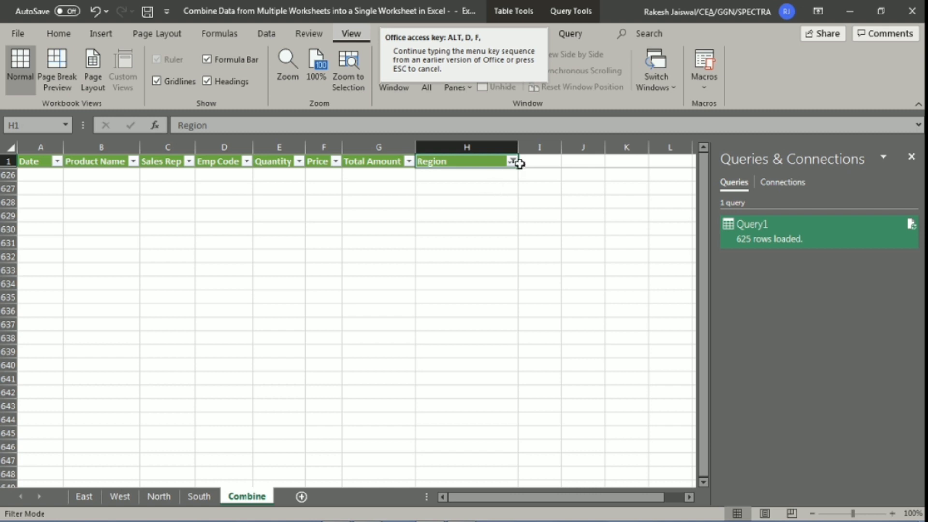
pyautogui.click(512, 161)
pyautogui.click(376, 303)
pyautogui.click(425, 429)
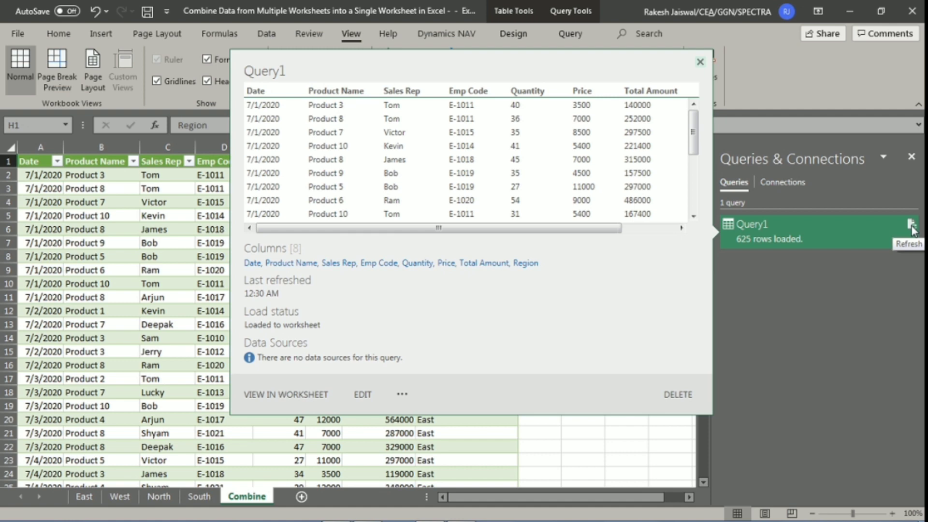
pyautogui.click(910, 224)
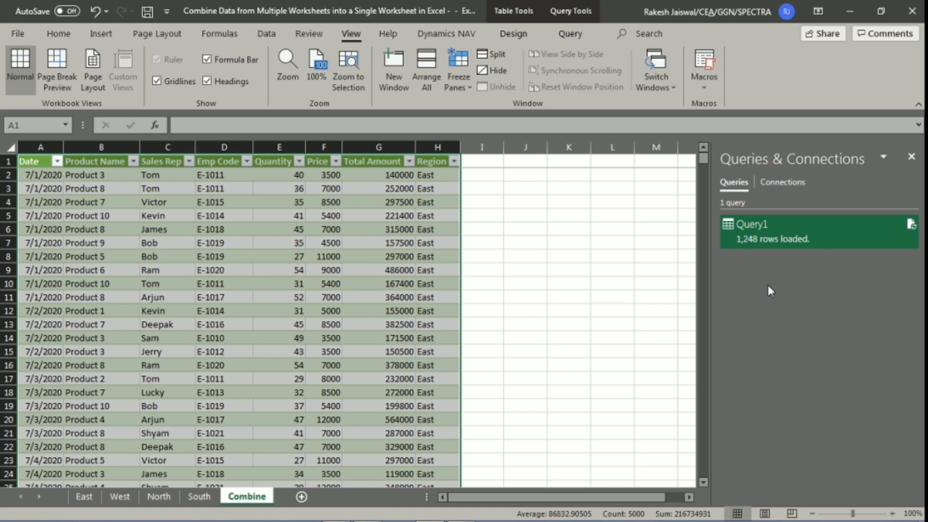
pyautogui.click(911, 224)
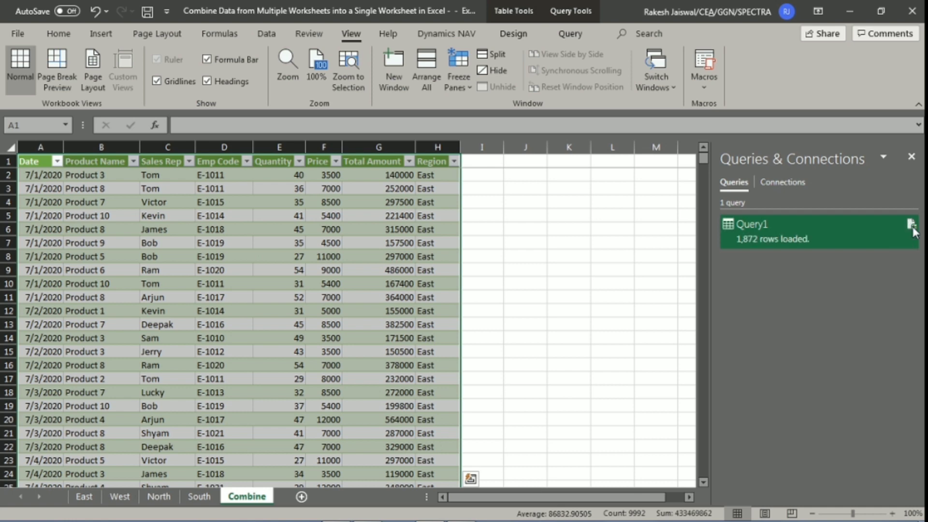
pyautogui.moveTo(798, 231)
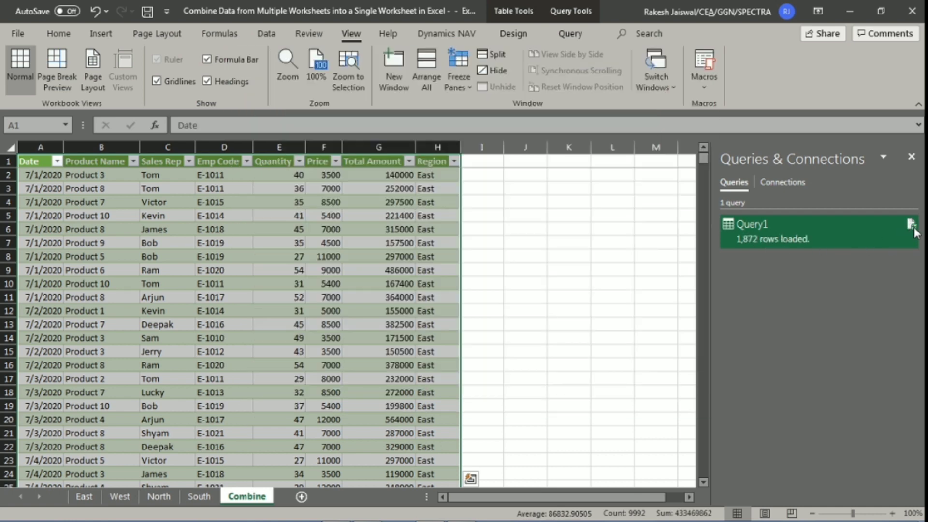
pyautogui.click(911, 225)
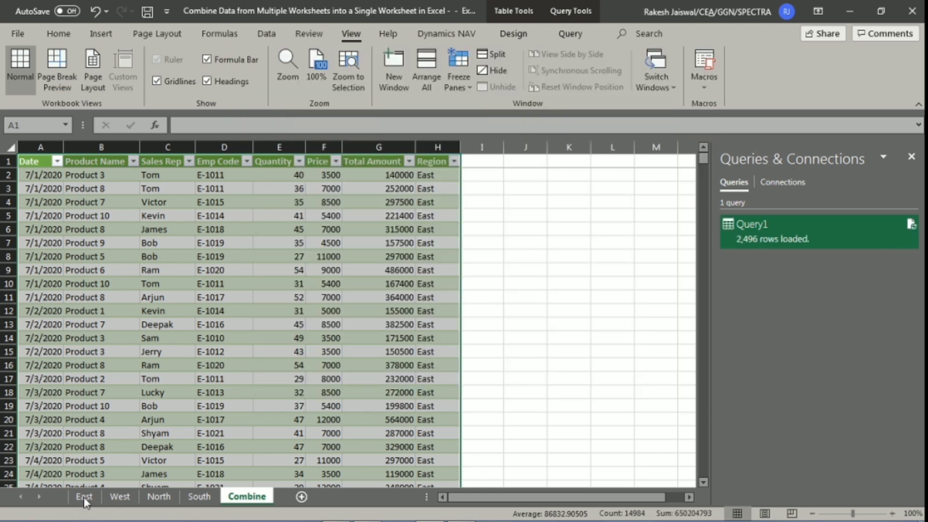
pyautogui.click(83, 497)
pyautogui.click(126, 500)
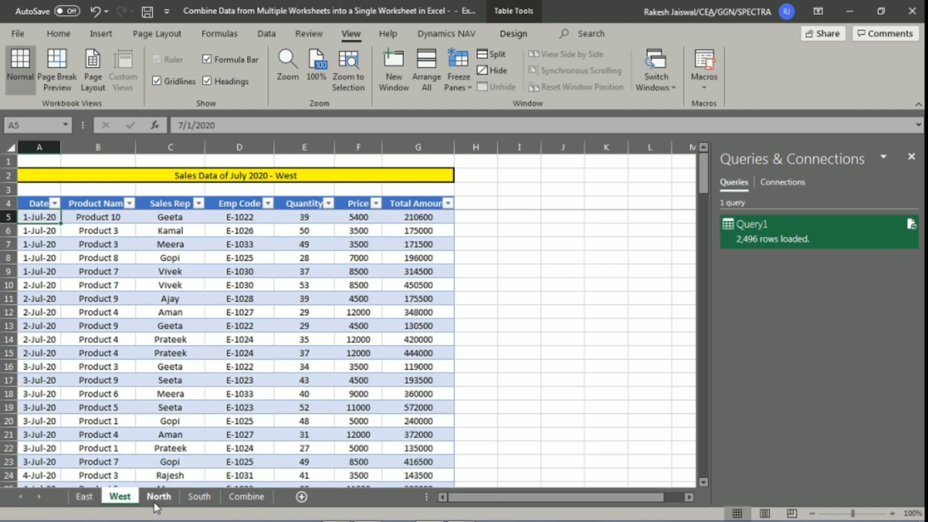
pyautogui.click(159, 498)
pyautogui.click(199, 498)
pyautogui.click(248, 498)
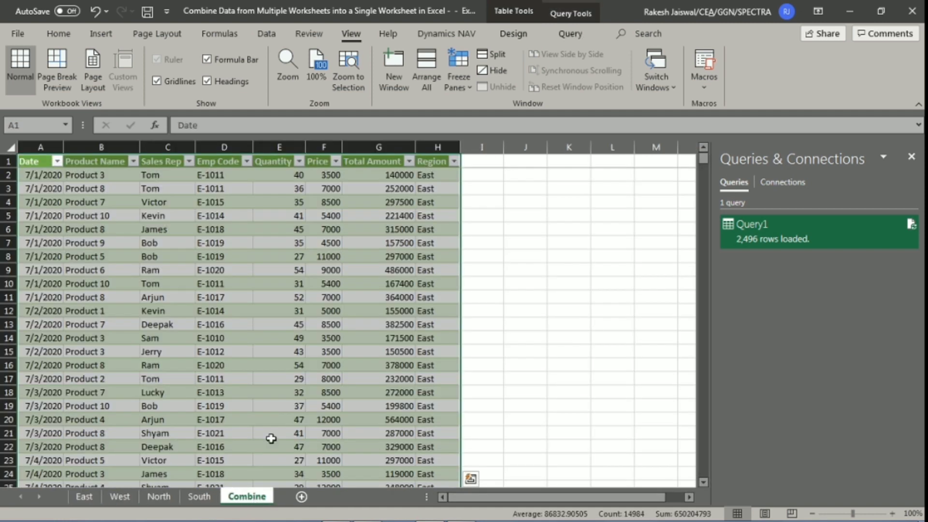
pyautogui.click(437, 149)
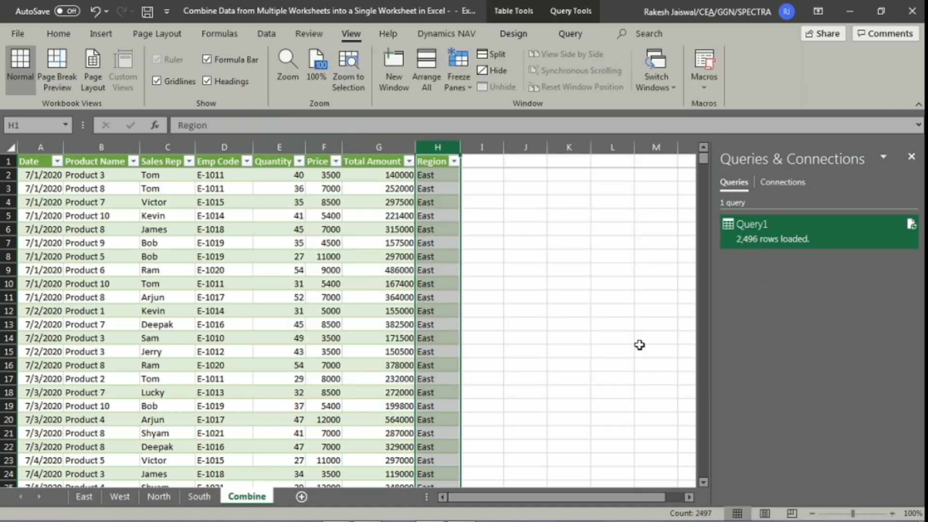
pyautogui.click(498, 224)
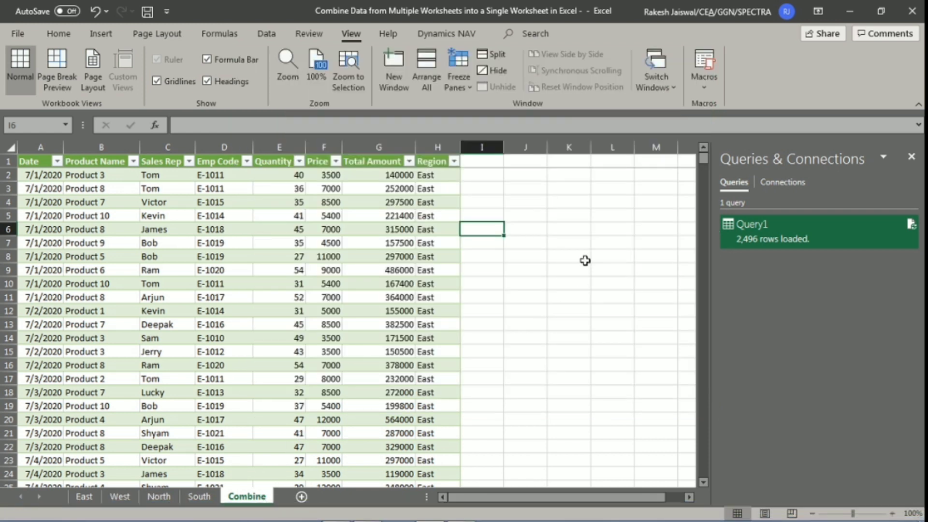
# Step: Enter the row counts 624 in J5 and 2496 in J6
pyautogui.click(538, 216)
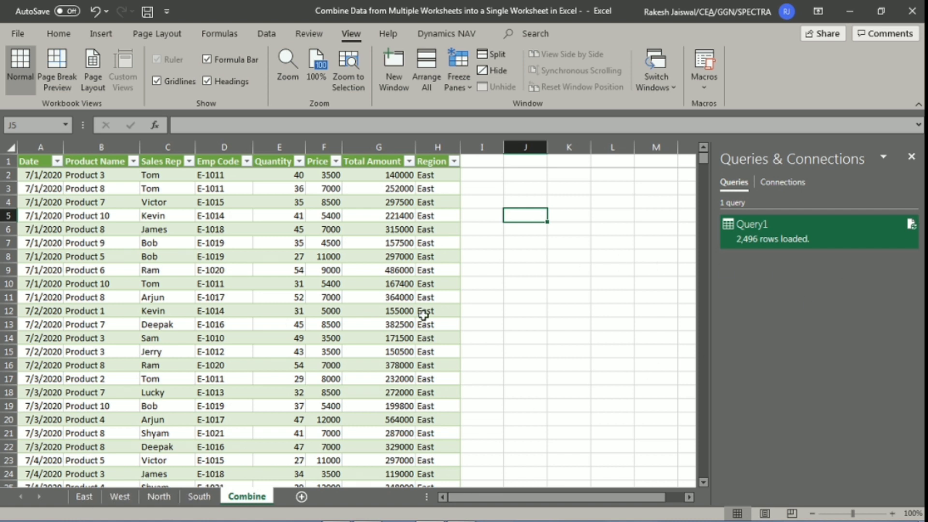
pyautogui.write('624')
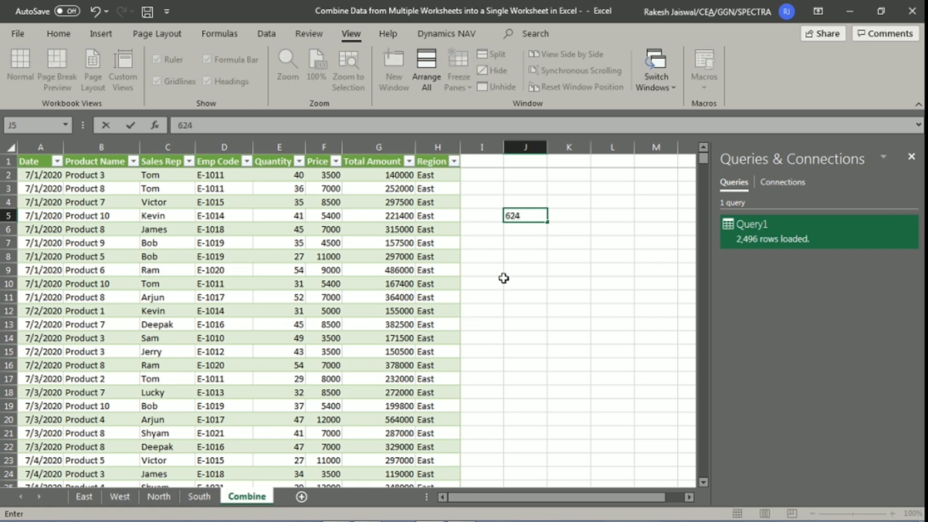
pyautogui.press('Return')
pyautogui.click(437, 146)
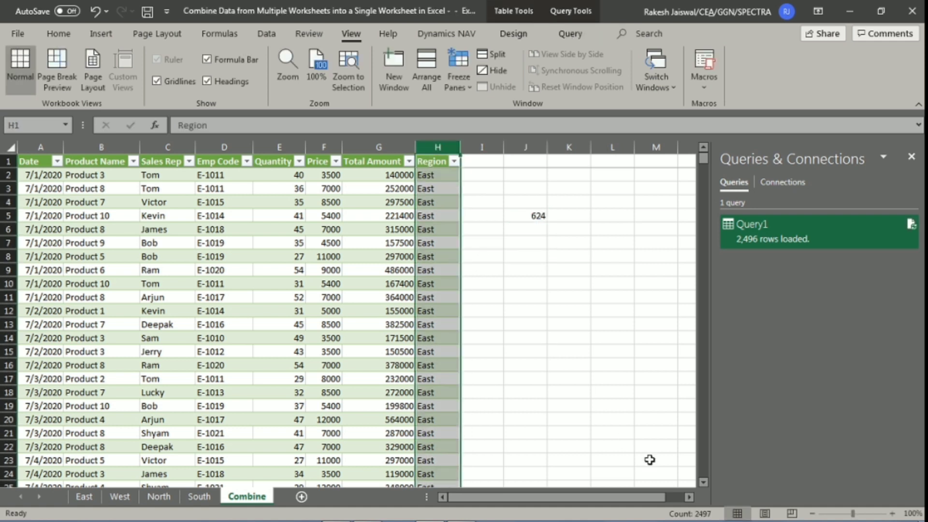
pyautogui.click(537, 232)
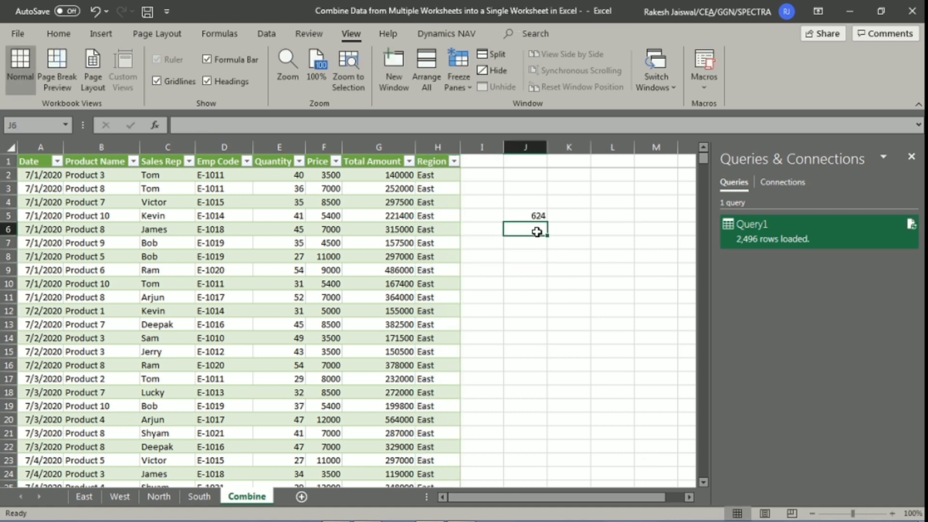
pyautogui.write('249')
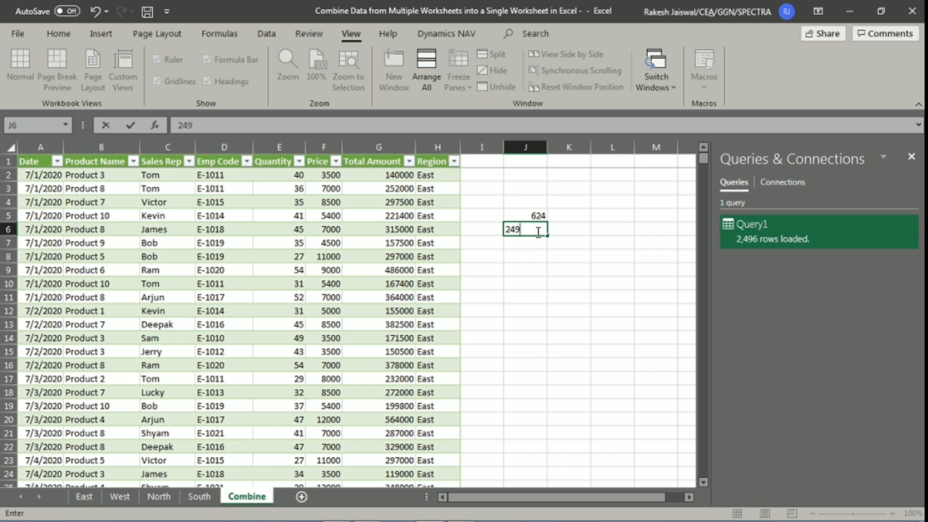
pyautogui.write('6')
pyautogui.press('Return')
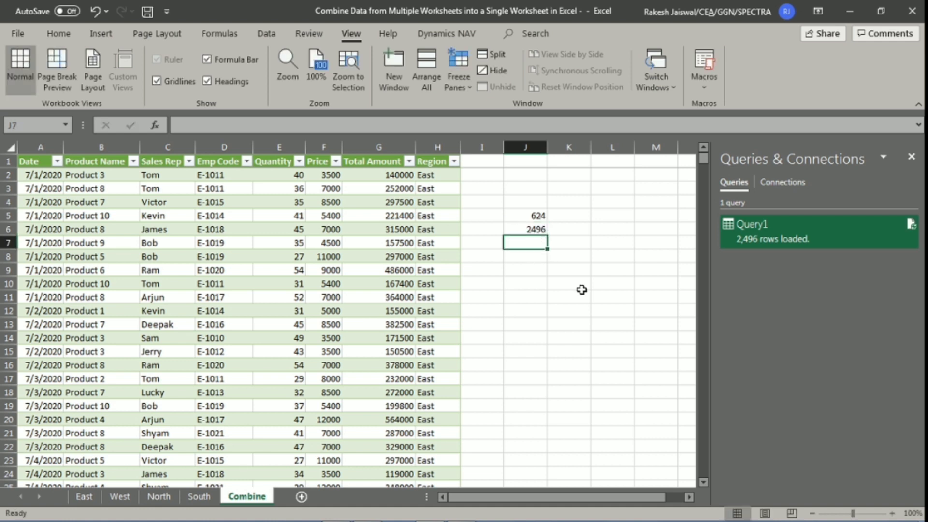
# Step: AutoSum J5:J6 in J7 to get 3120
pyautogui.hotkey('alt', '=')
pyautogui.press('Return')
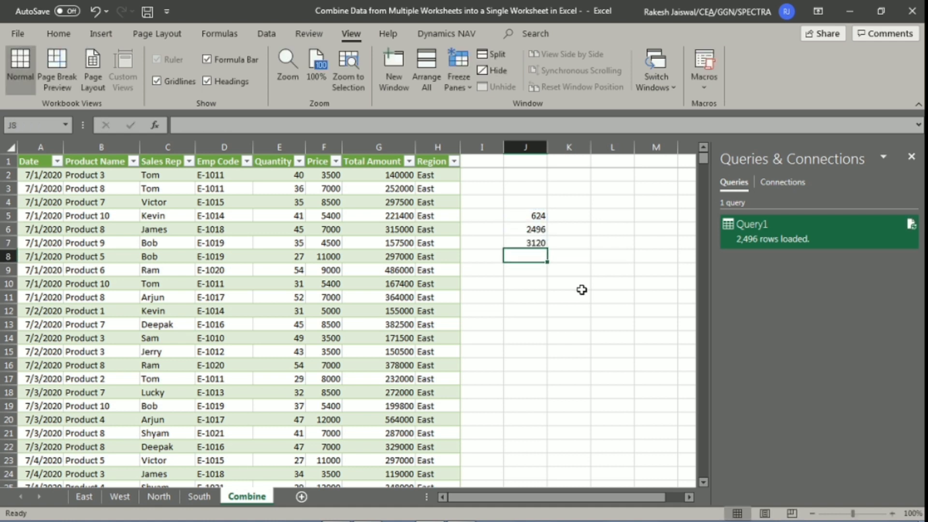
pyautogui.press('Up')
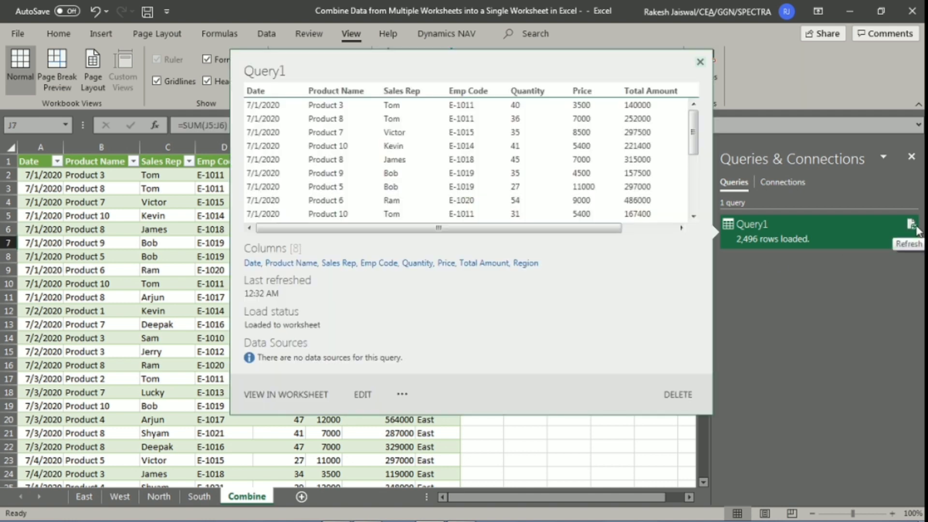
# Step: Refresh Query1 so the combined table loads 3,120 rows
pyautogui.click(911, 225)
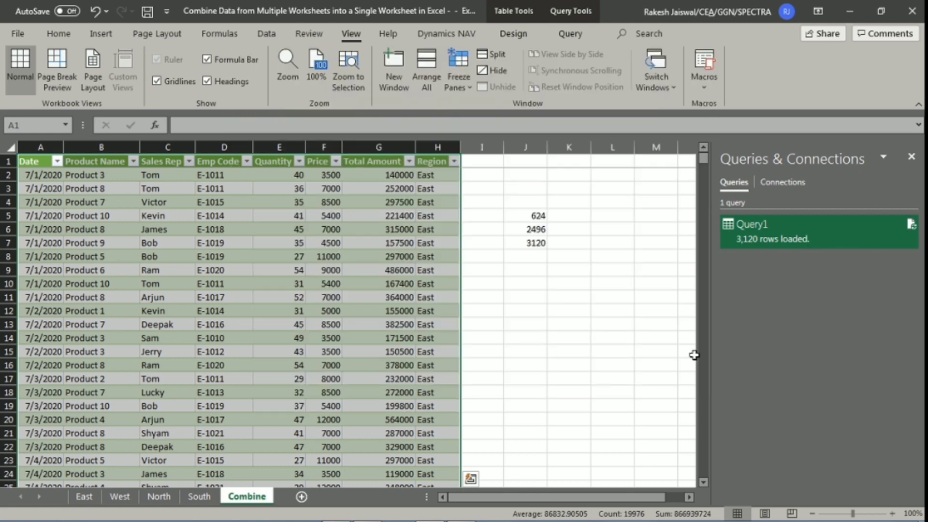
pyautogui.click(543, 257)
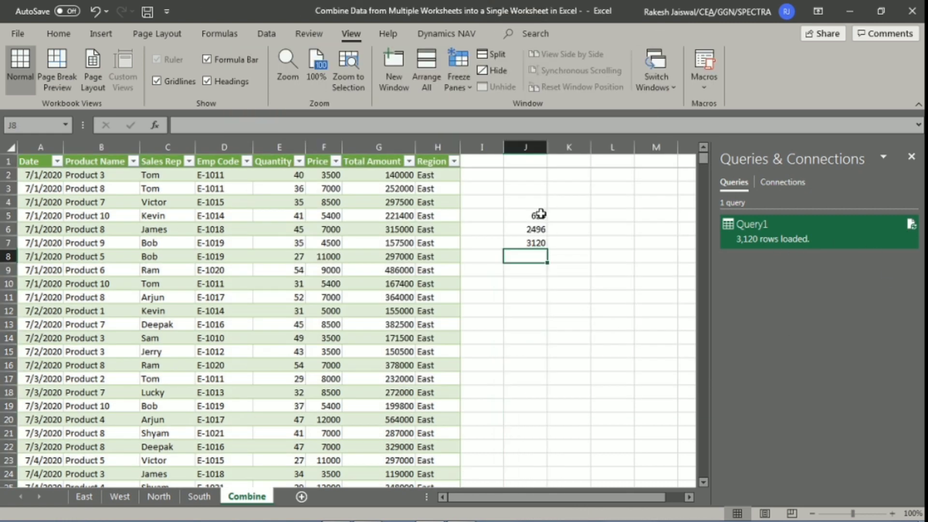
pyautogui.click(541, 214)
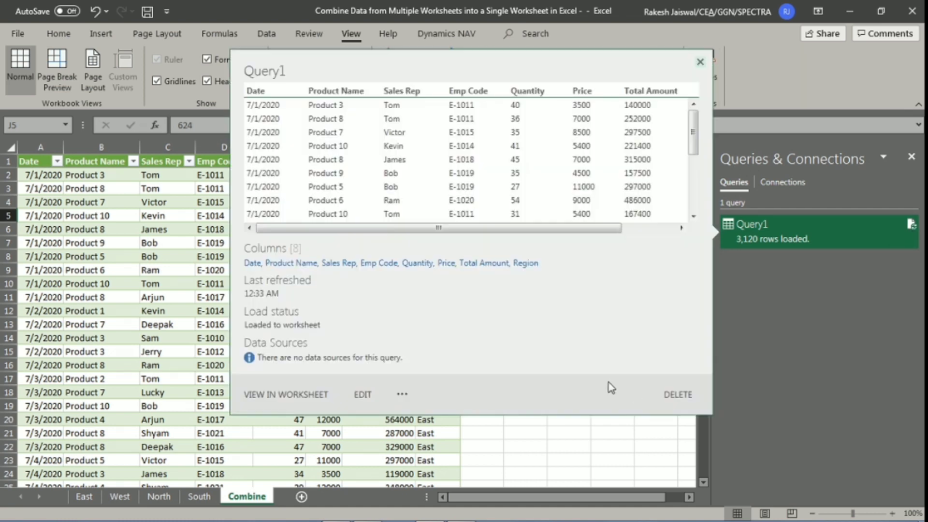
pyautogui.click(491, 463)
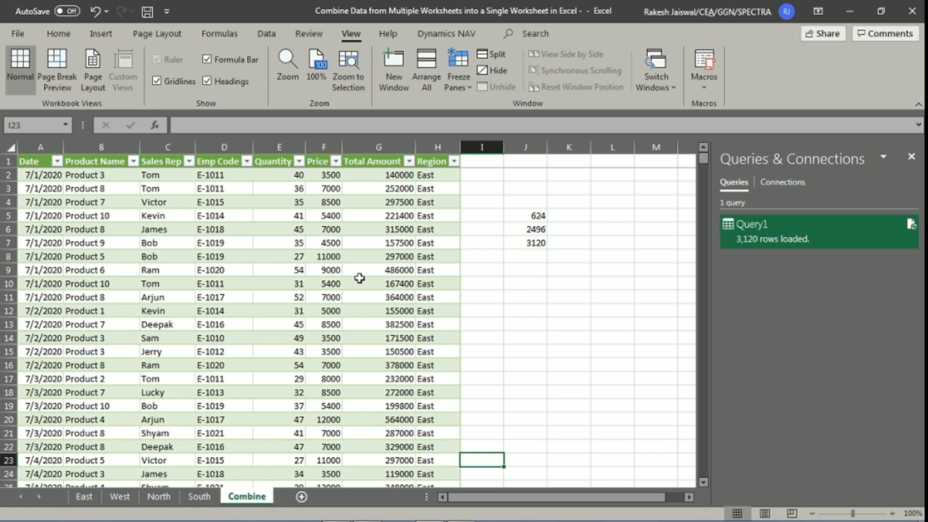
# Step: Select the counts in J5:J7 to confirm they sum to 3120
pyautogui.scroll(-11, 273, 308)
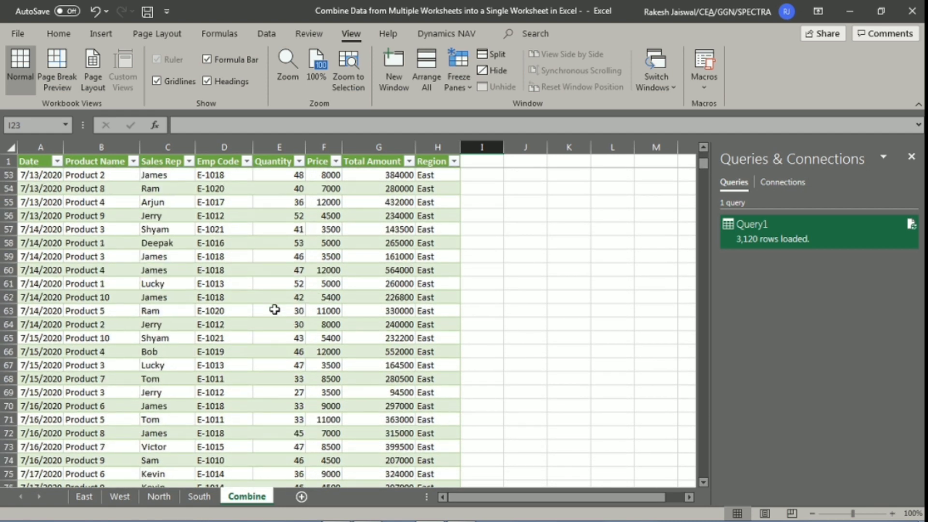
pyautogui.scroll(6, 274, 309)
pyautogui.scroll(5, 275, 309)
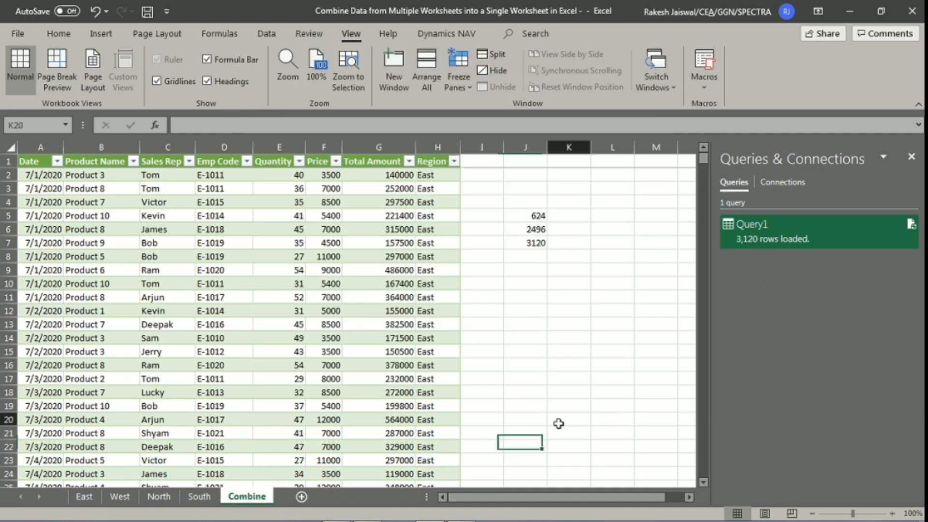
pyautogui.click(557, 424)
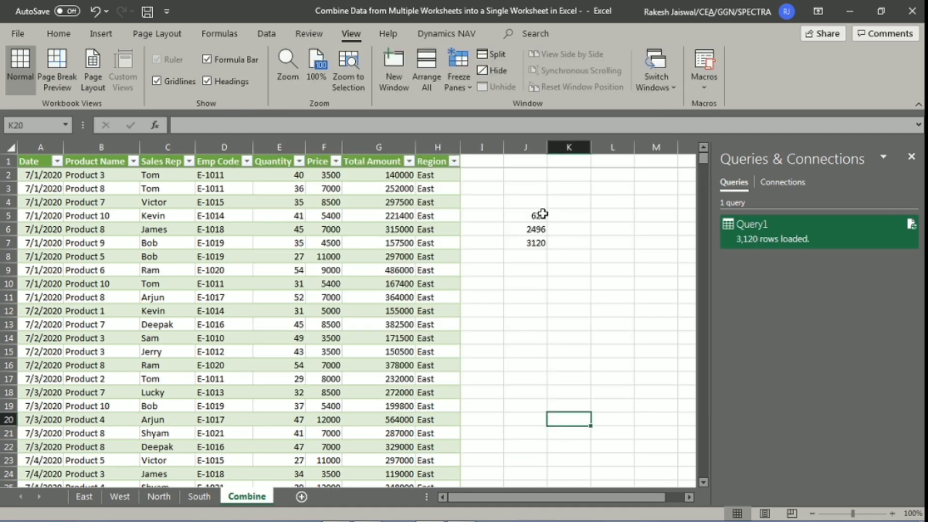
pyautogui.moveTo(542, 214); pyautogui.dragTo(536, 243)
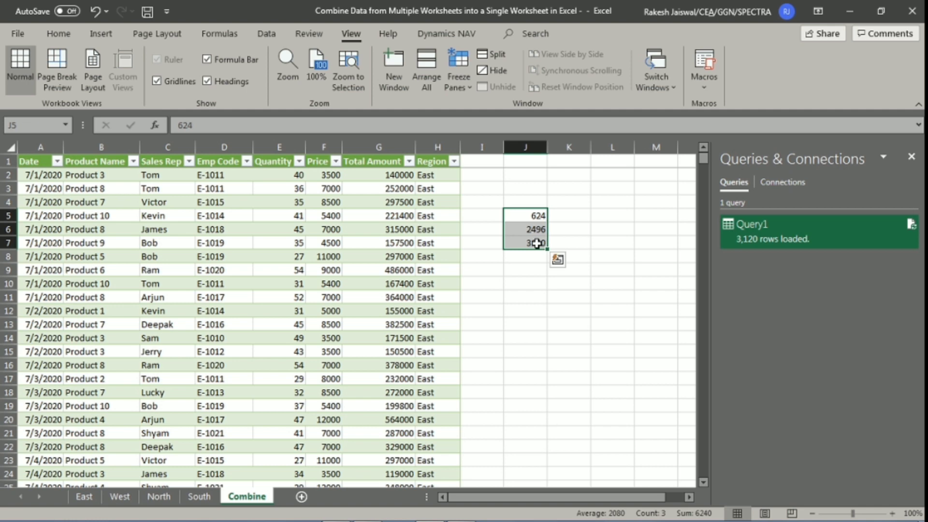
pyautogui.moveTo(752, 225)
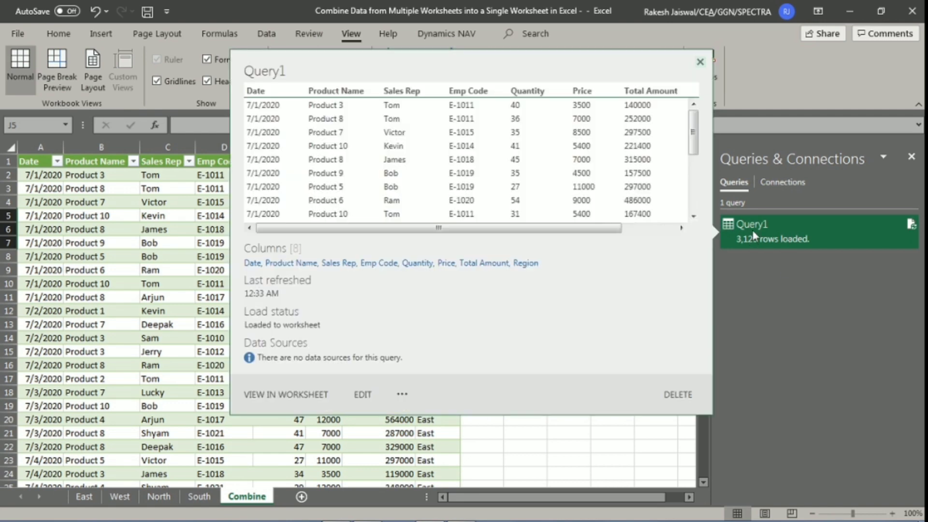
# Step: Reopen Query1 and Refresh All on its Source step so Query1 appears as a fifth table, then open the Name filter
pyautogui.doubleClick(754, 227)
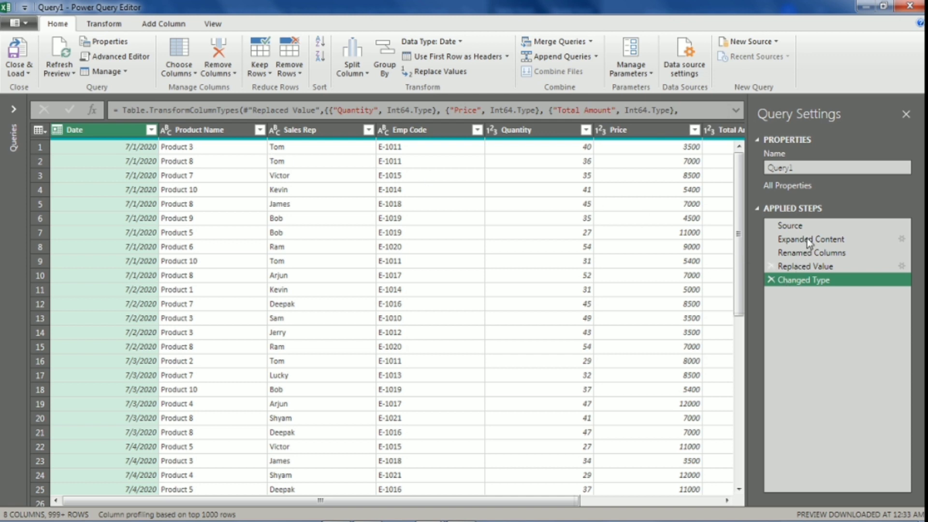
pyautogui.moveTo(808, 253); pyautogui.dragTo(806, 266)
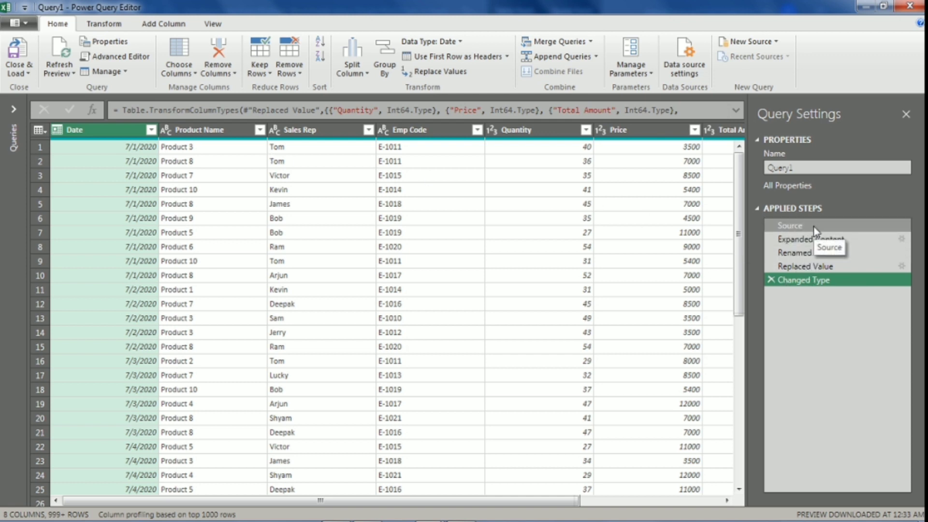
pyautogui.click(788, 230)
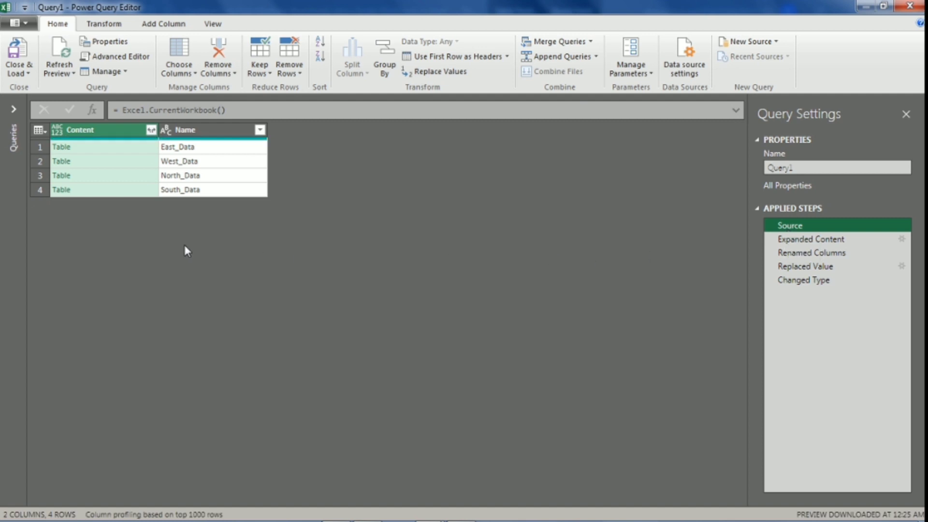
pyautogui.click(63, 73)
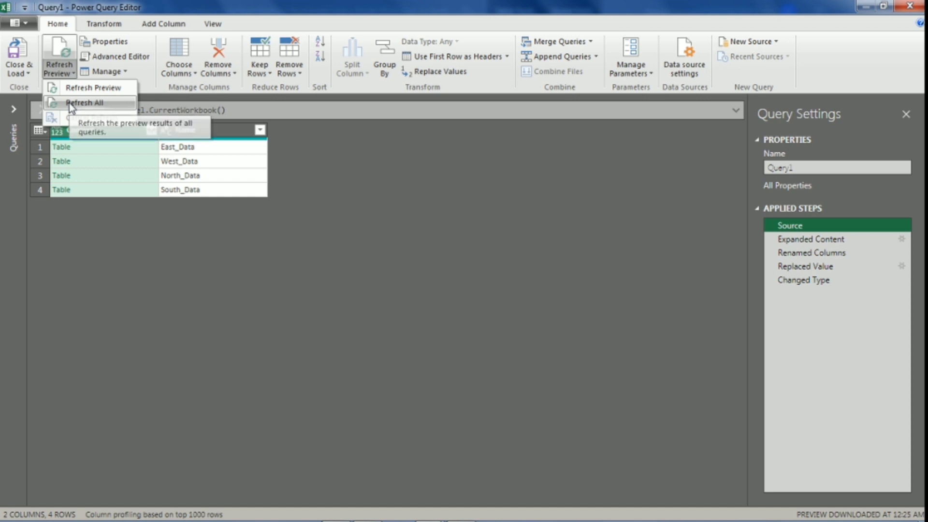
pyautogui.click(94, 103)
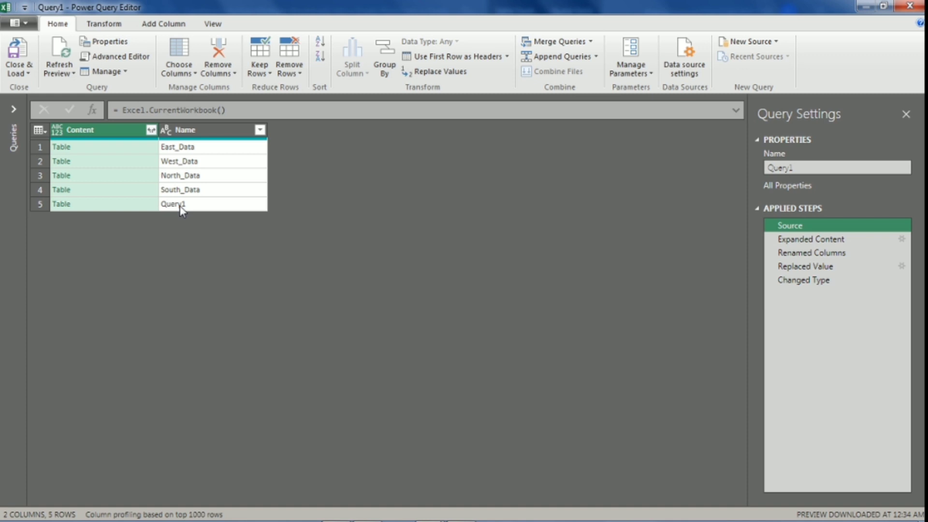
pyautogui.click(260, 130)
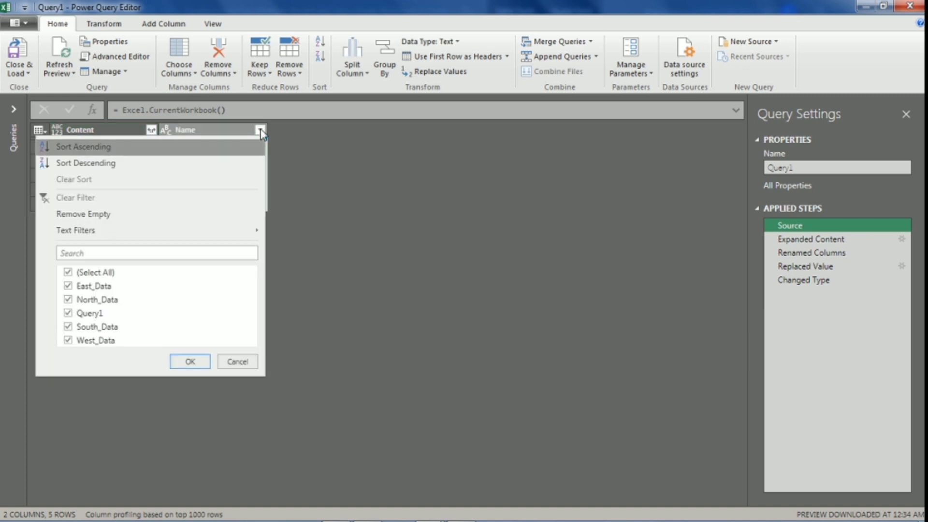
pyautogui.moveTo(76, 230)
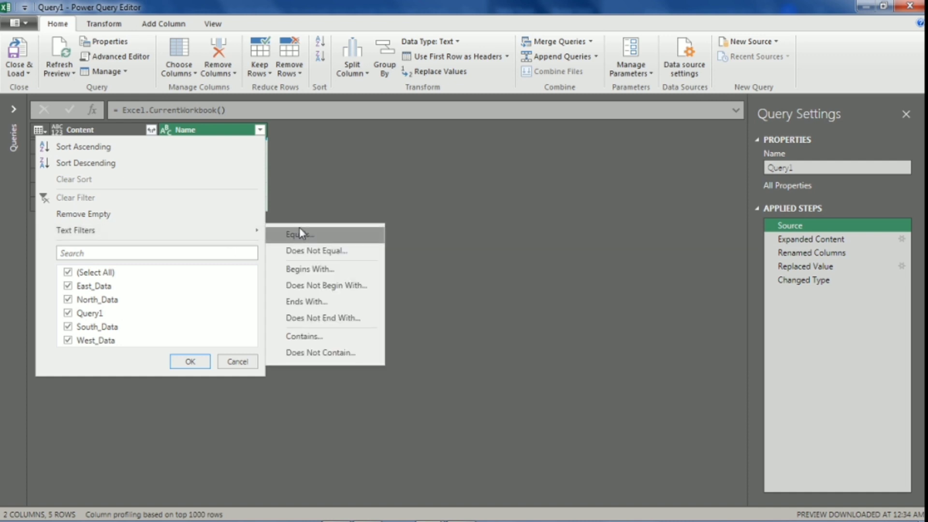
# Step: Filter Name to values ending with '_Data' to drop Query1, then close the editor
pyautogui.click(310, 300)
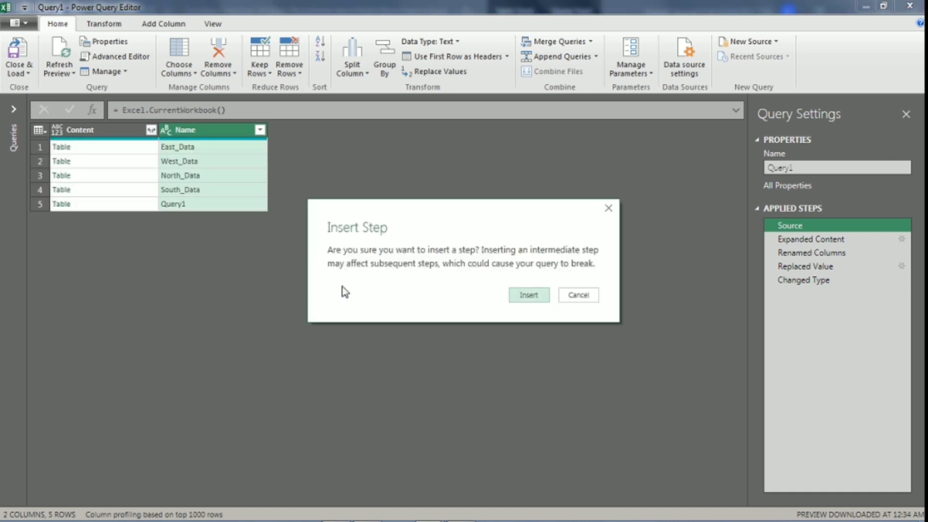
pyautogui.click(516, 295)
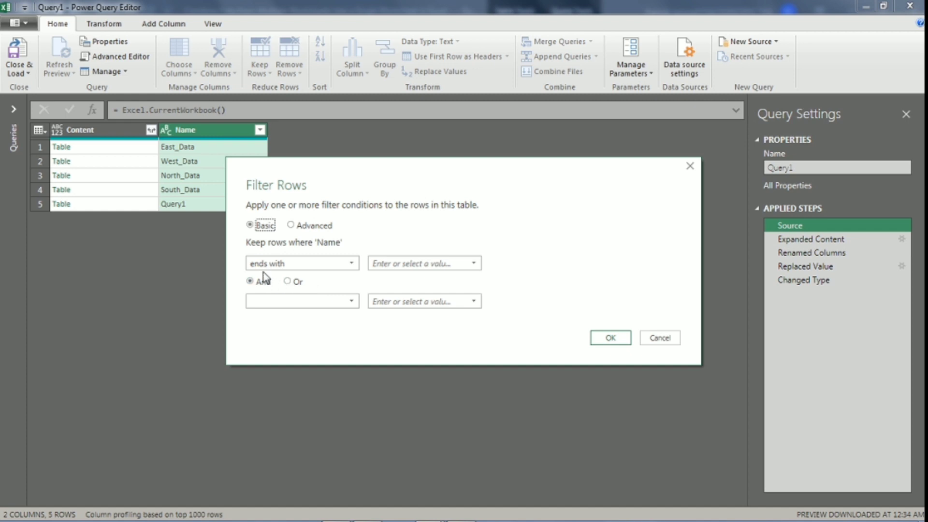
pyautogui.click(388, 263)
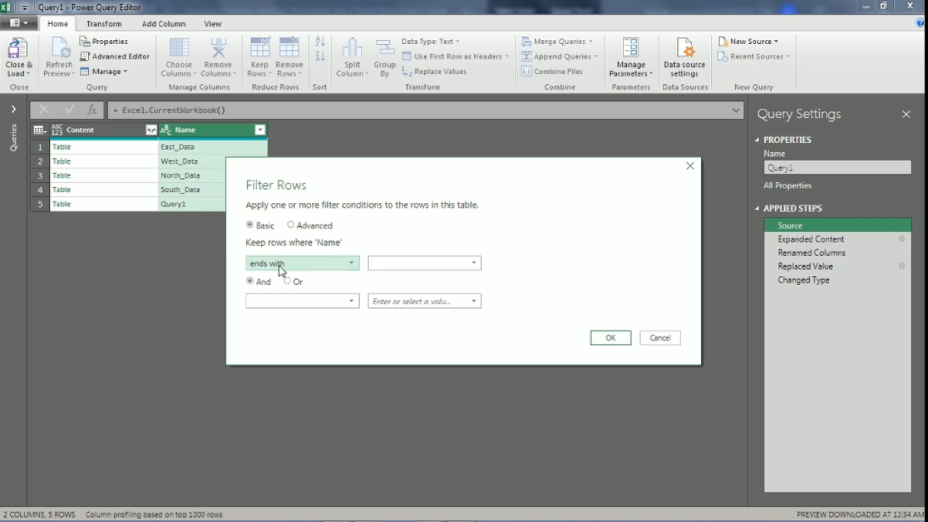
pyautogui.write('_')
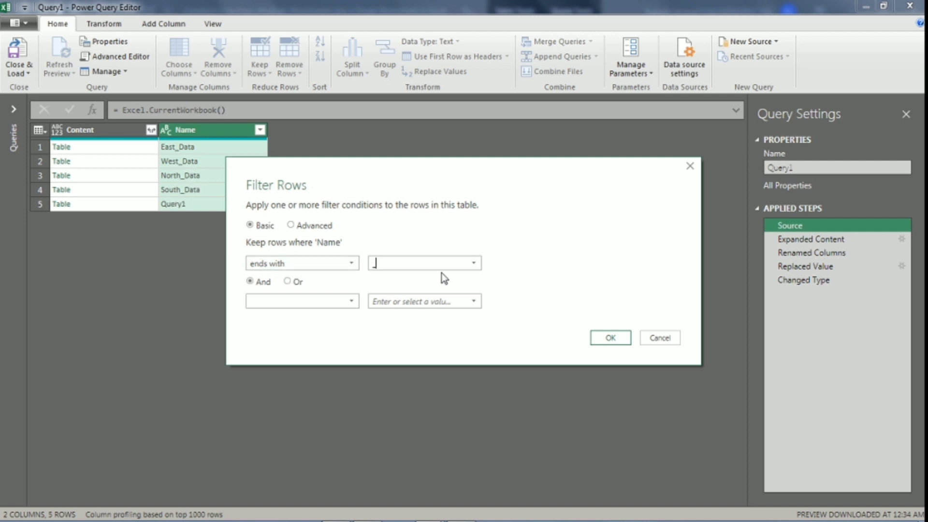
pyautogui.write('Data')
pyautogui.click(608, 337)
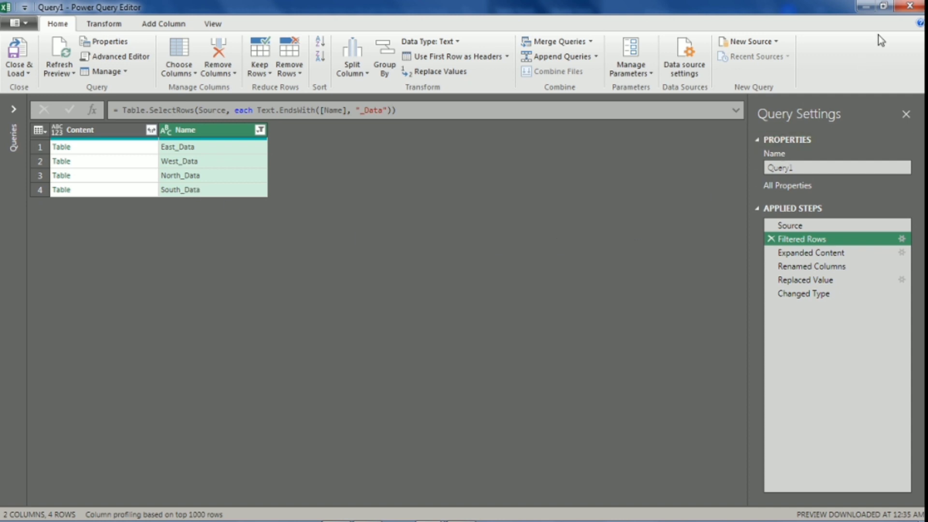
pyautogui.click(907, 7)
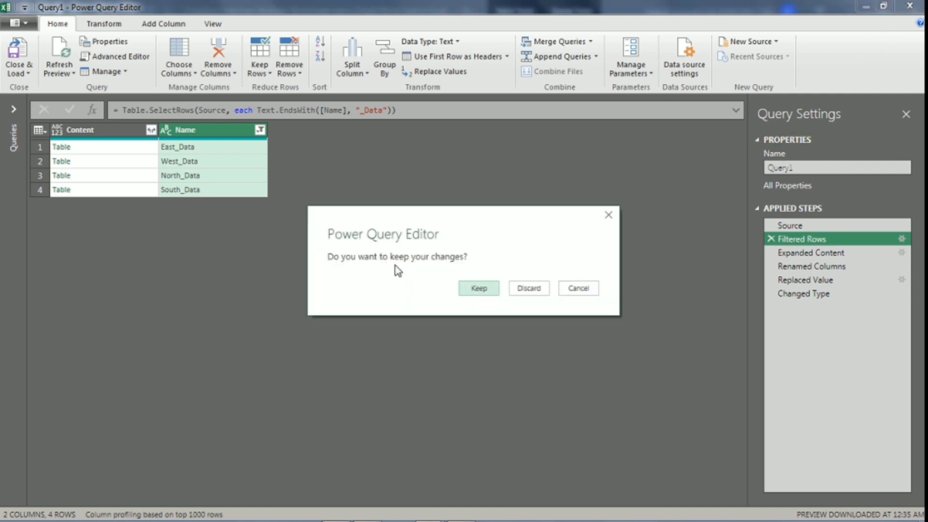
# Step: Keep the query changes and refresh Query1 so it loads 624 rows
pyautogui.click(486, 290)
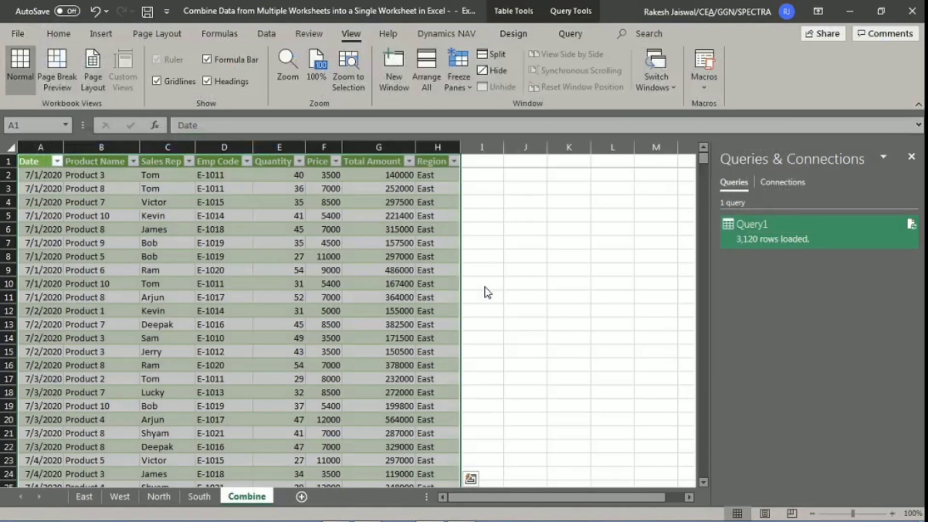
pyautogui.click(911, 224)
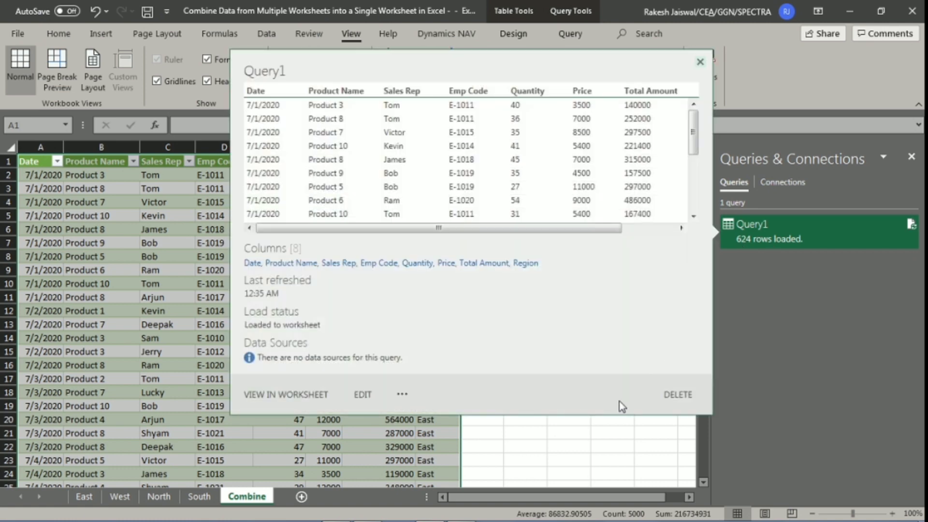
pyautogui.click(579, 421)
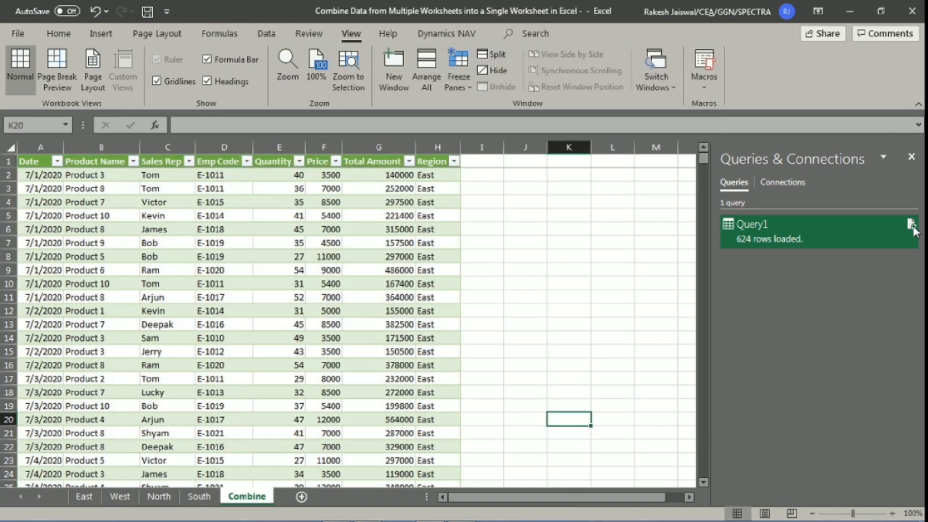
pyautogui.click(912, 225)
pyautogui.moveTo(769, 231)
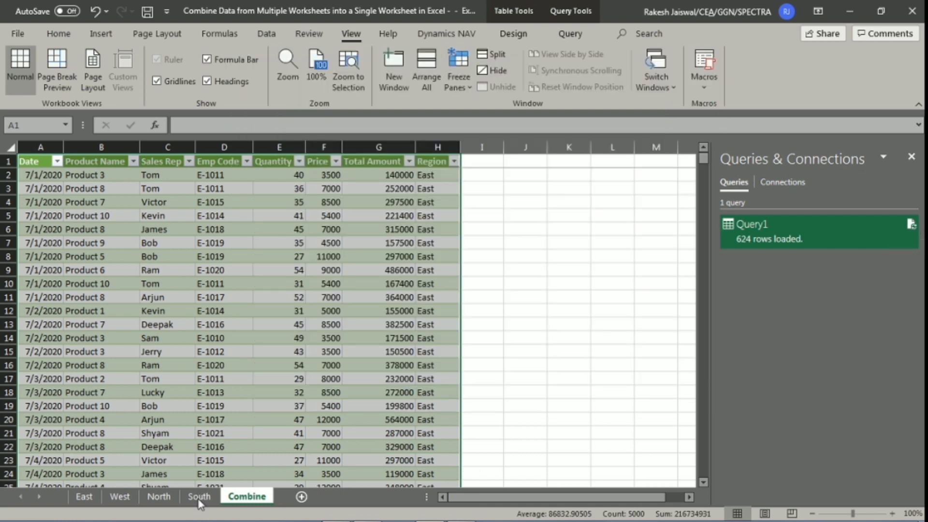
# Step: On the East sheet, enter the date 1aug in the first empty cell below the table
pyautogui.click(198, 497)
pyautogui.click(163, 500)
pyautogui.click(119, 496)
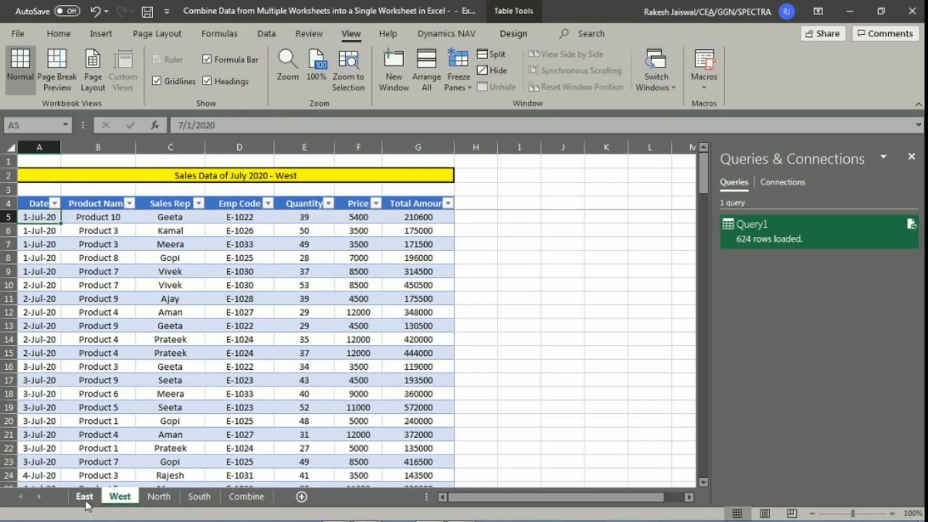
pyautogui.click(86, 498)
pyautogui.scroll(-4, 90, 343)
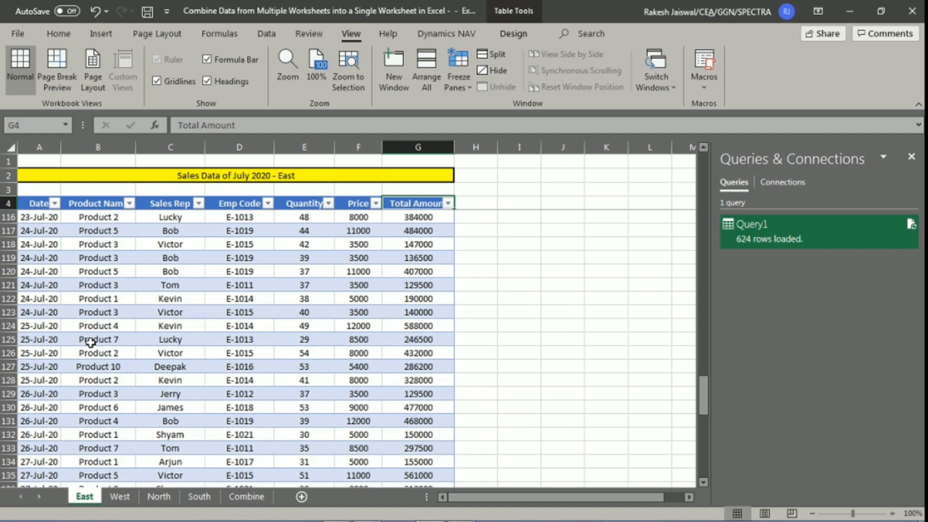
pyautogui.scroll(-4, 91, 343)
pyautogui.scroll(-6, 90, 342)
pyautogui.scroll(-3, 90, 342)
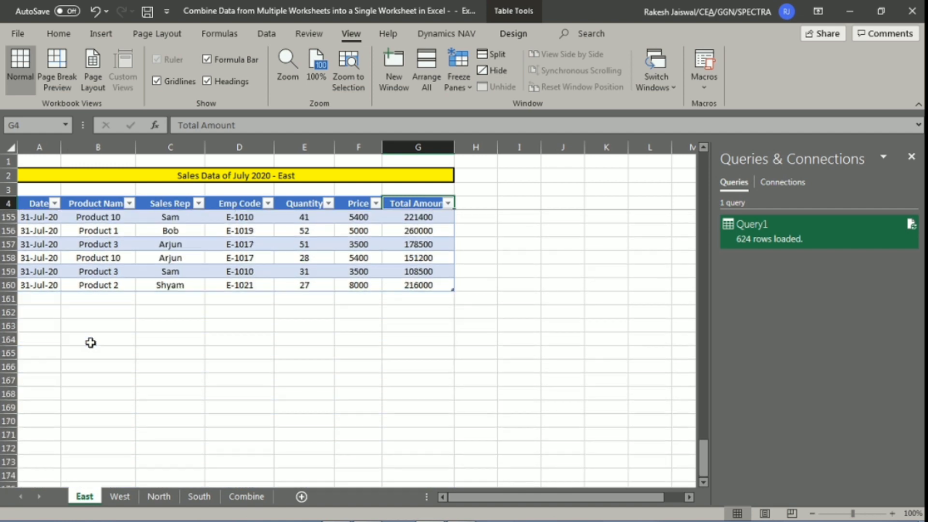
pyautogui.click(35, 296)
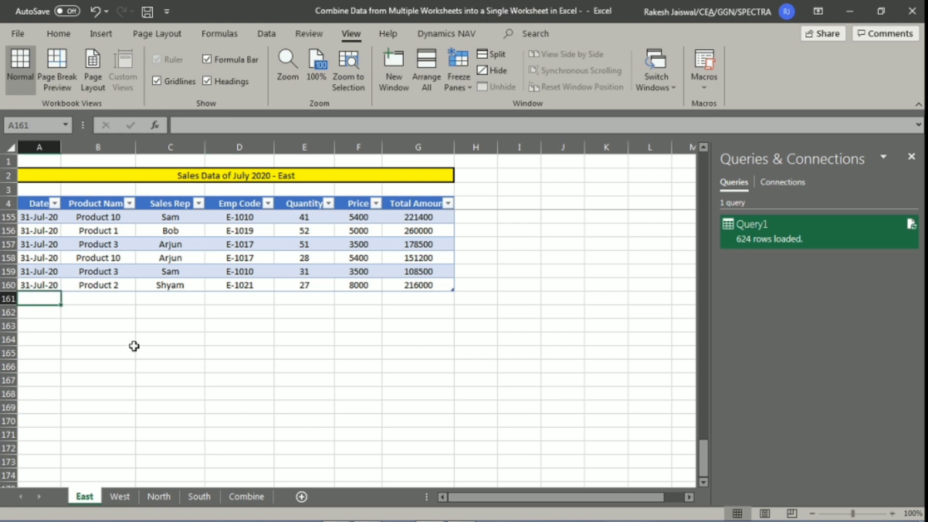
pyautogui.write('1aug')
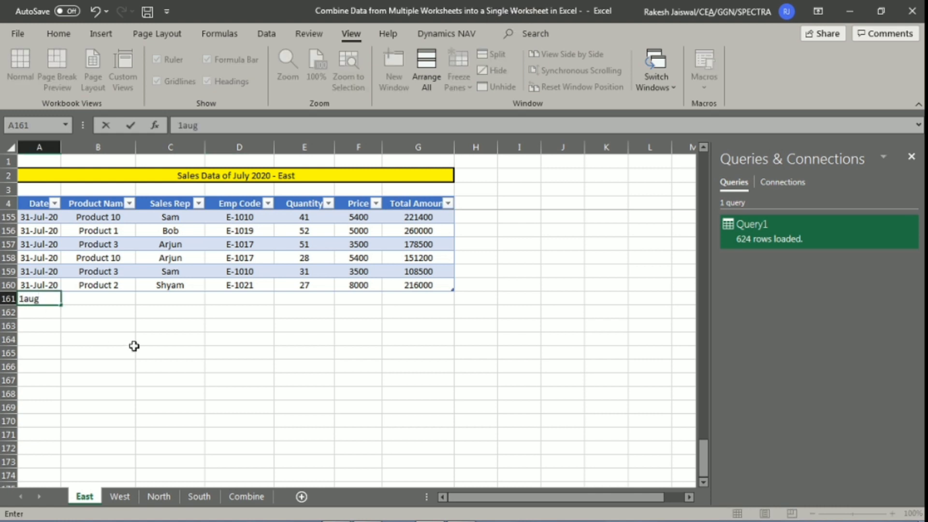
pyautogui.press('Return')
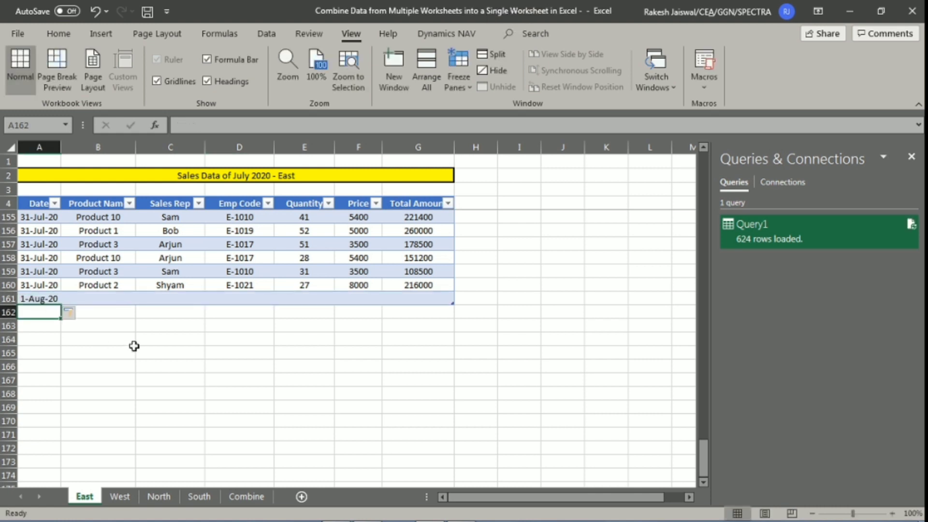
pyautogui.press('Up')
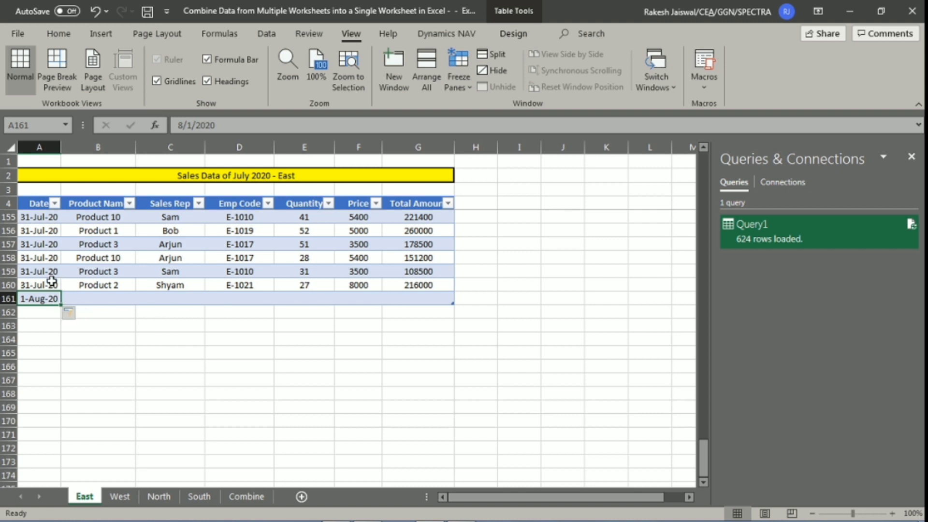
# Step: Copy the last three 31-Jul-20 rows A158:G160 into rows 161–163
pyautogui.moveTo(35, 257); pyautogui.dragTo(412, 287)
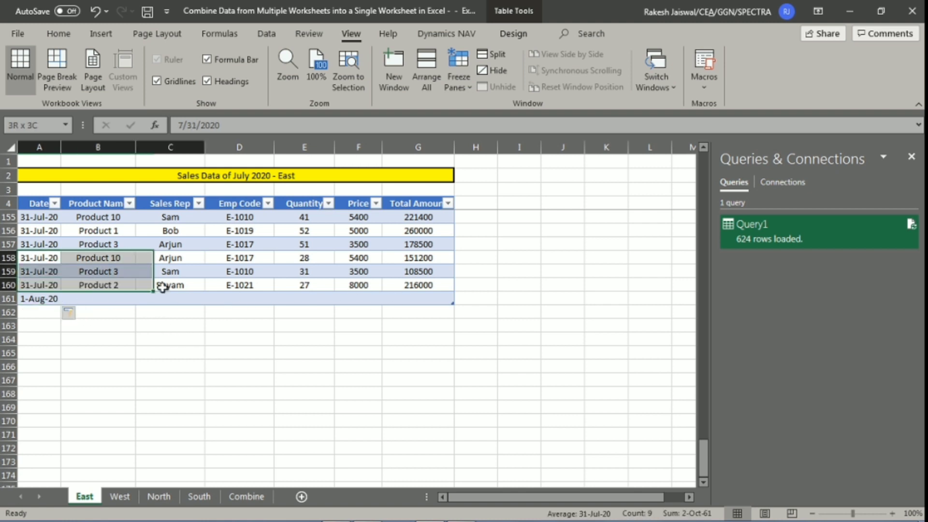
pyautogui.hotkey('ctrl', 'c')
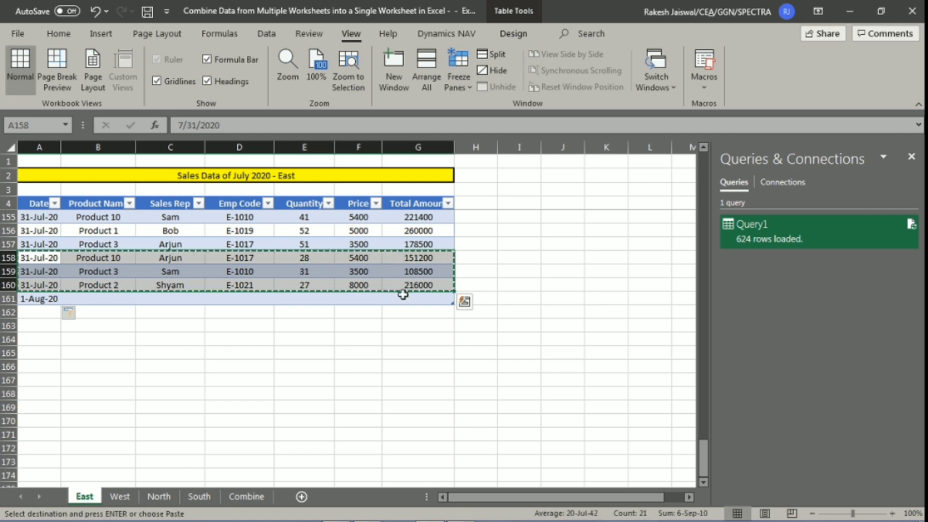
pyautogui.click(47, 297)
pyautogui.hotkey('ctrl', 'v')
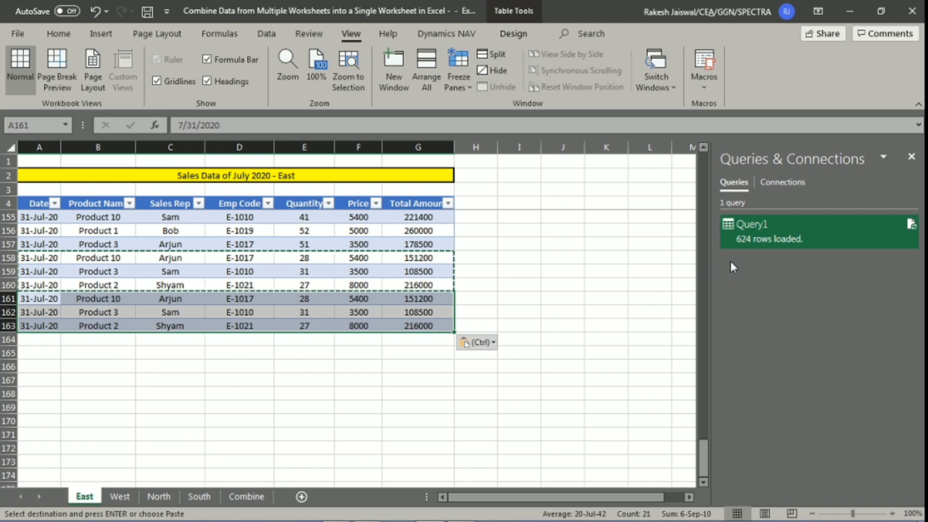
pyautogui.moveTo(768, 231)
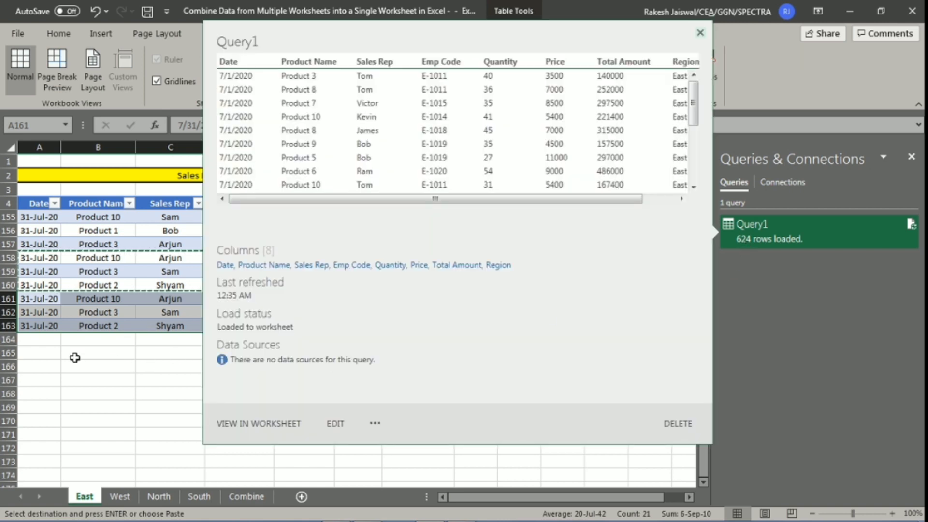
pyautogui.click(76, 328)
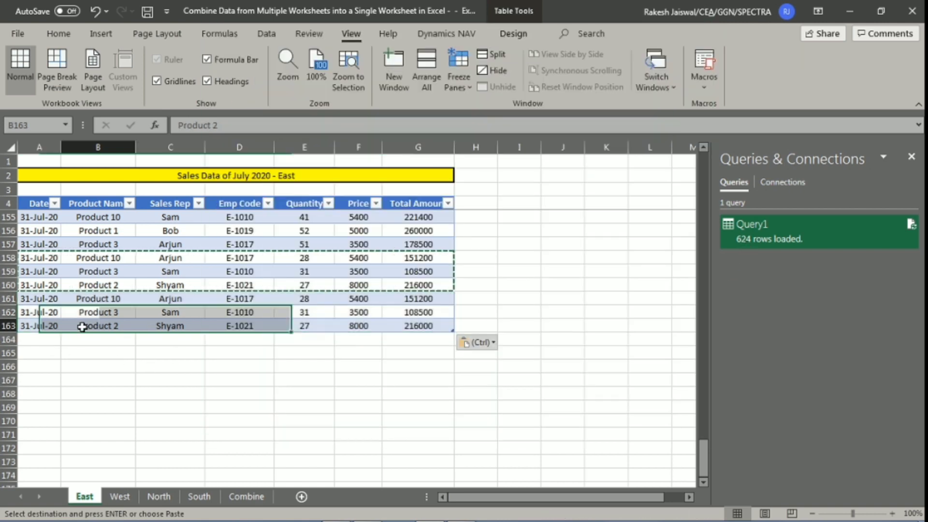
# Step: On the West sheet, copy the last three rows A158:G160 into rows 161–163
pyautogui.click(120, 496)
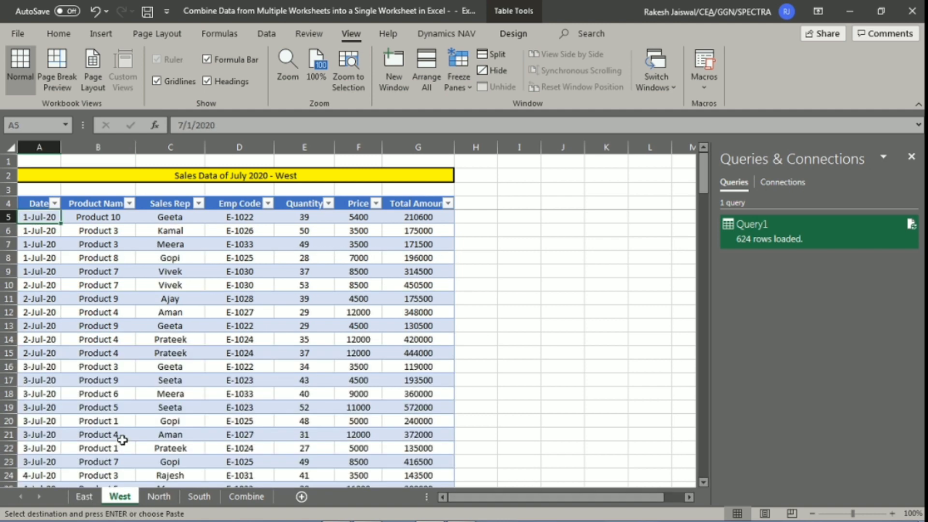
pyautogui.scroll(-5, 105, 380)
pyautogui.scroll(-6, 105, 380)
pyautogui.click(74, 328)
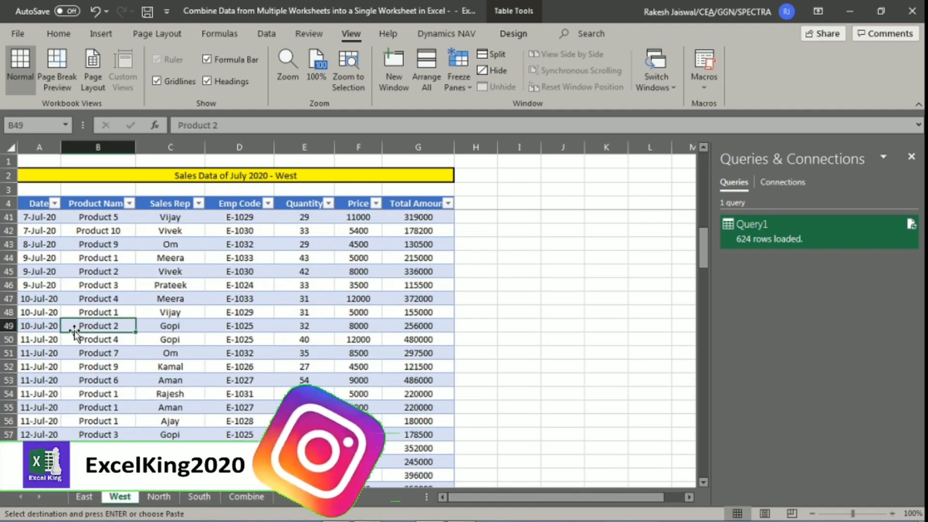
pyautogui.hotkey('ctrl', 'Down')
pyautogui.scroll(-2, 74, 331)
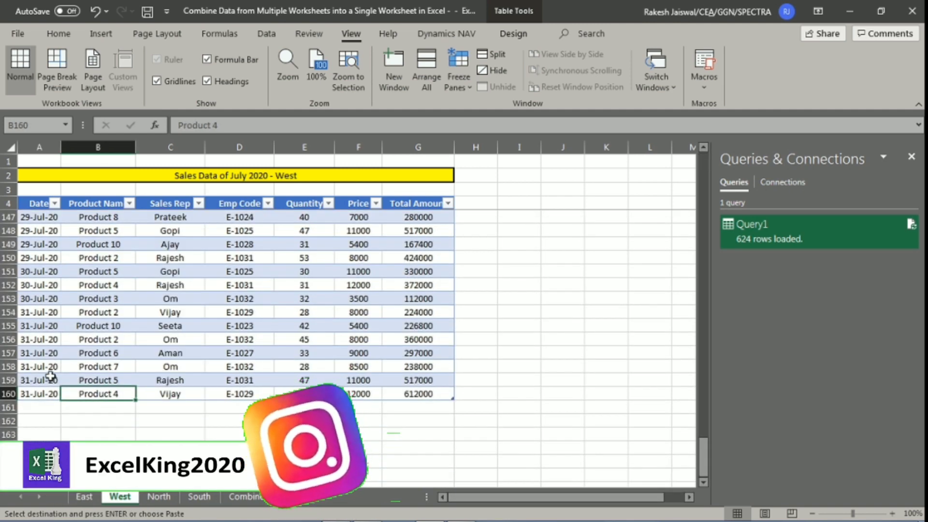
pyautogui.moveTo(49, 367); pyautogui.dragTo(252, 392)
pyautogui.moveTo(319, 392); pyautogui.dragTo(435, 393)
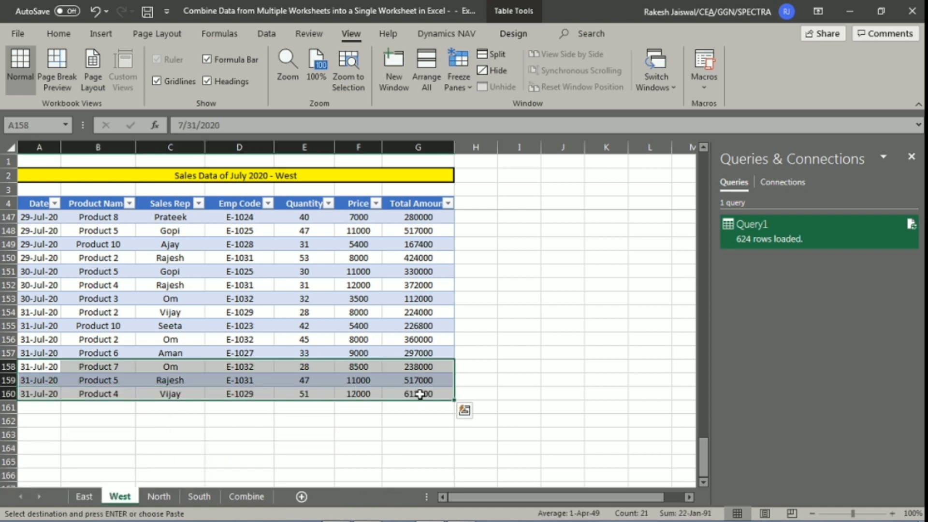
pyautogui.hotkey('ctrl', 'c')
pyautogui.click(61, 414)
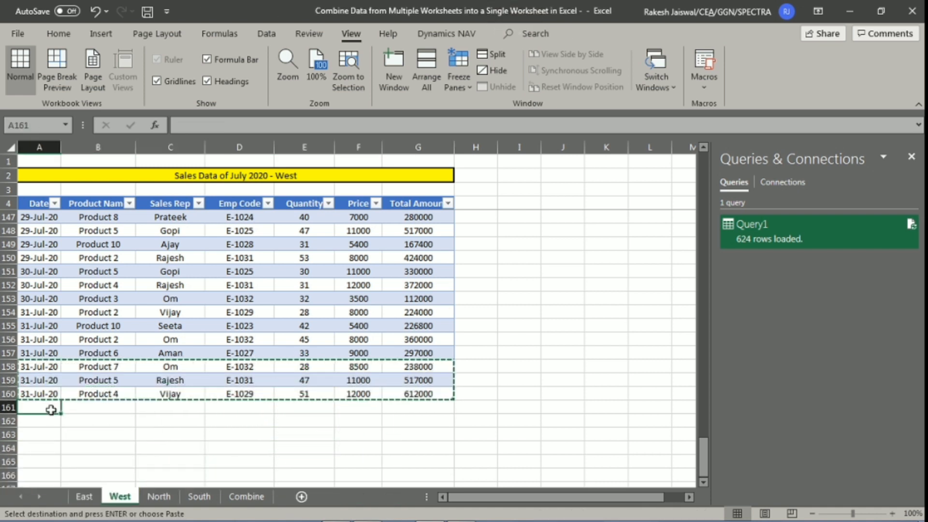
pyautogui.hotkey('ctrl', 'v')
pyautogui.press('Escape')
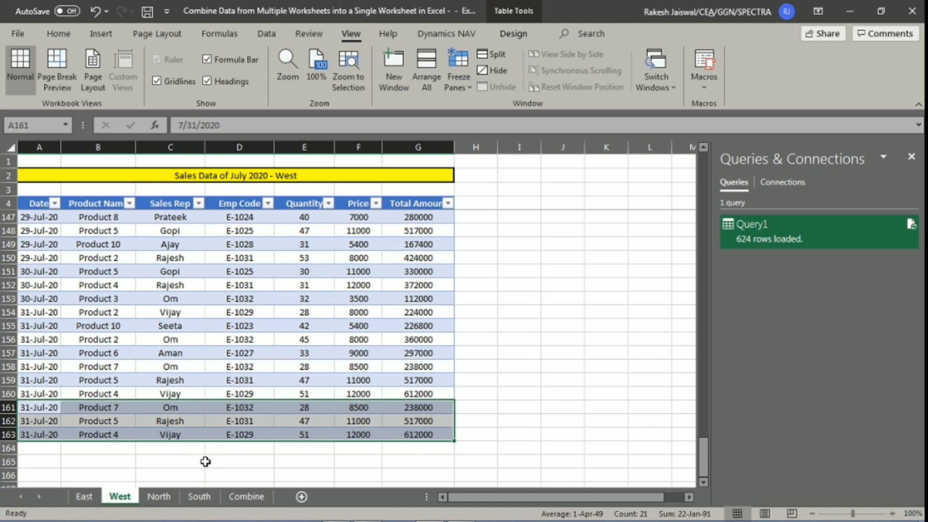
# Step: On the North sheet, copy the last three rows A158:G160 into rows 161–163
pyautogui.click(164, 497)
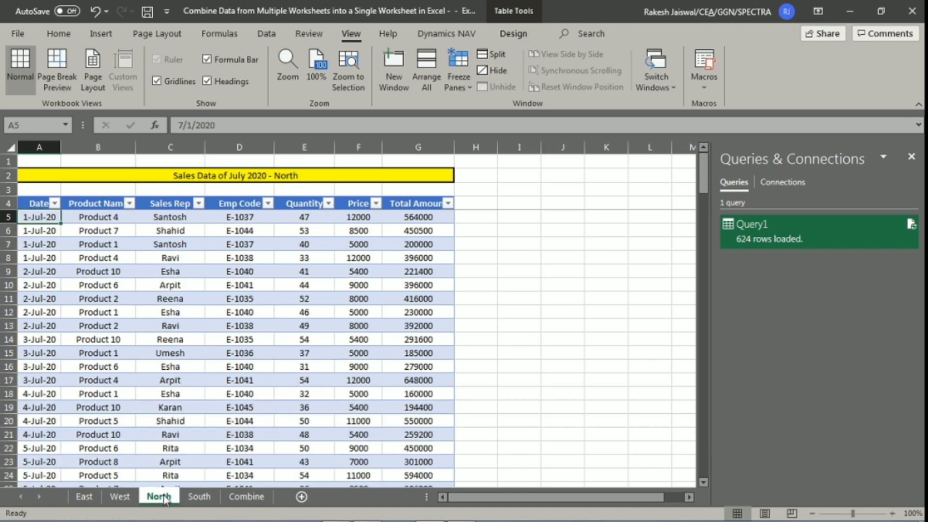
pyautogui.scroll(-1, 137, 357)
pyautogui.scroll(-6, 137, 356)
pyautogui.scroll(-10, 136, 356)
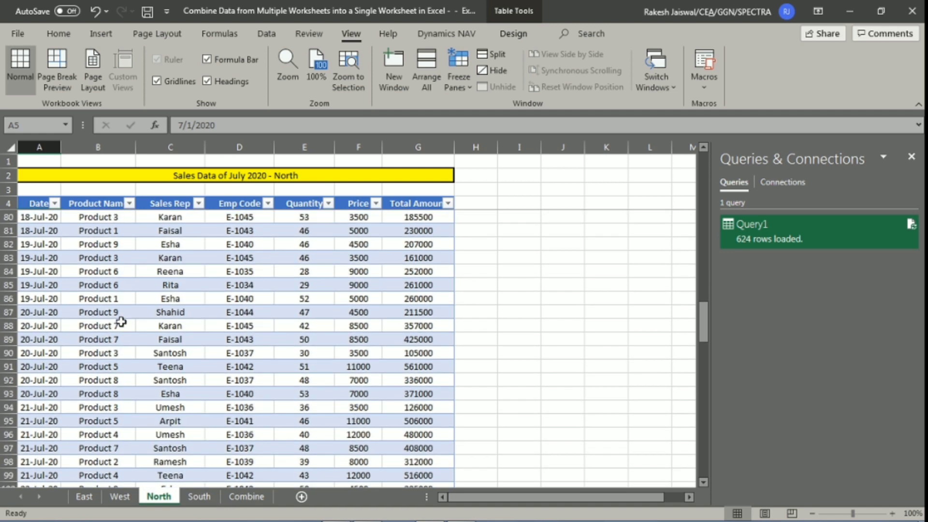
pyautogui.click(109, 299)
pyautogui.hotkey('ctrl', 'Down')
pyautogui.scroll(-3, 105, 303)
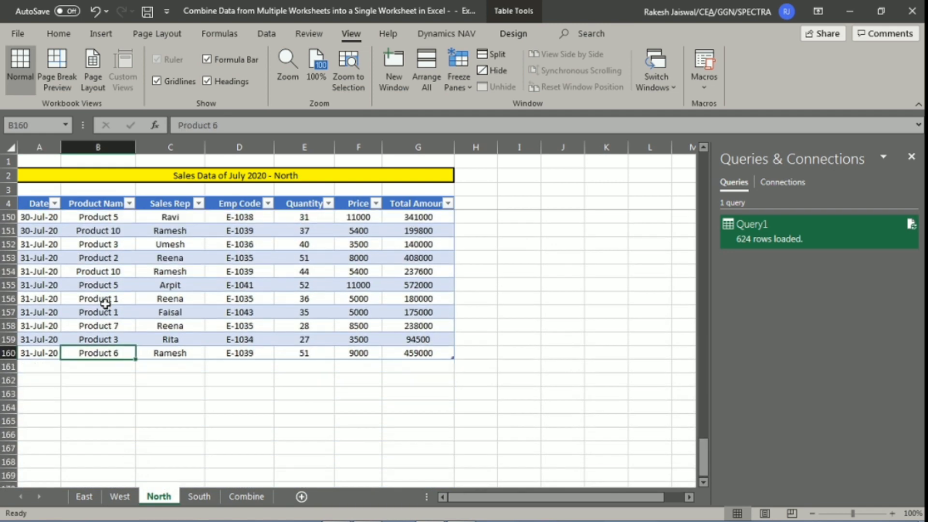
pyautogui.click(45, 328)
pyautogui.moveTo(46, 328); pyautogui.dragTo(449, 357)
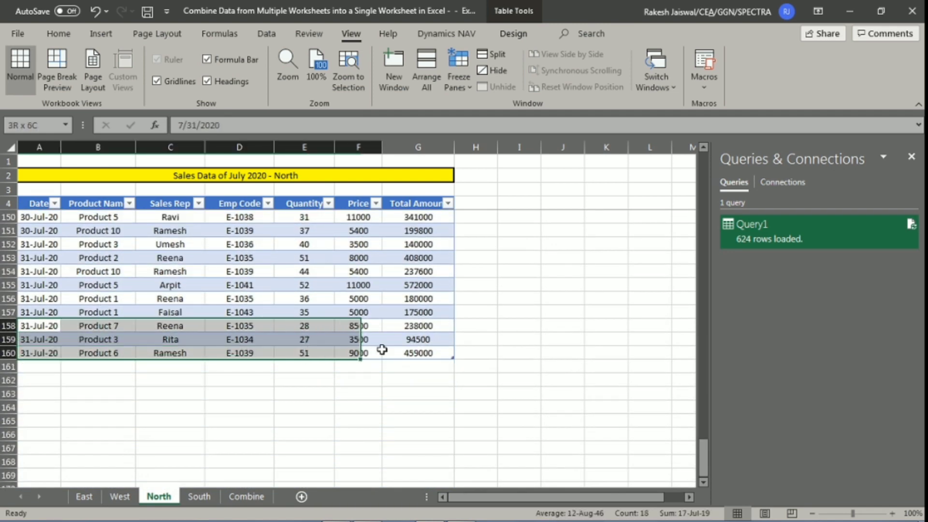
pyautogui.hotkey('ctrl', 'c')
pyautogui.click(40, 369)
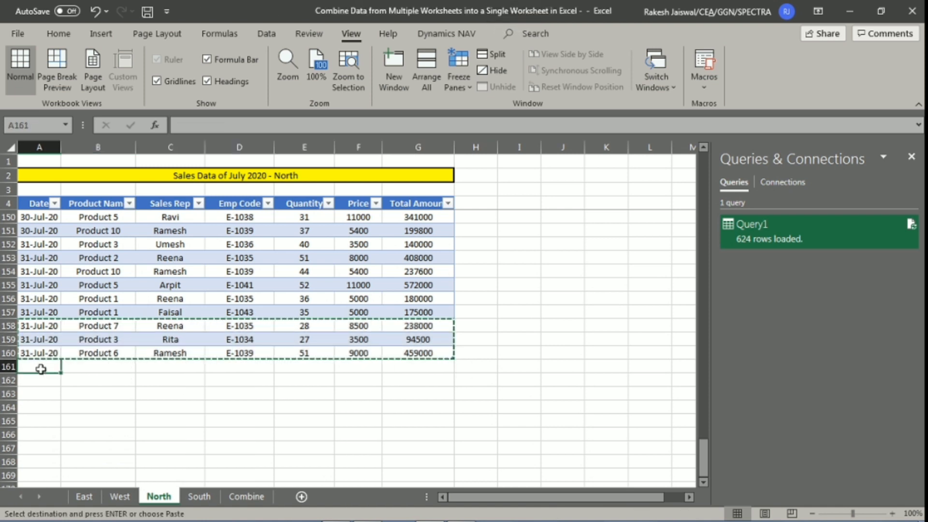
pyautogui.hotkey('ctrl', 'v')
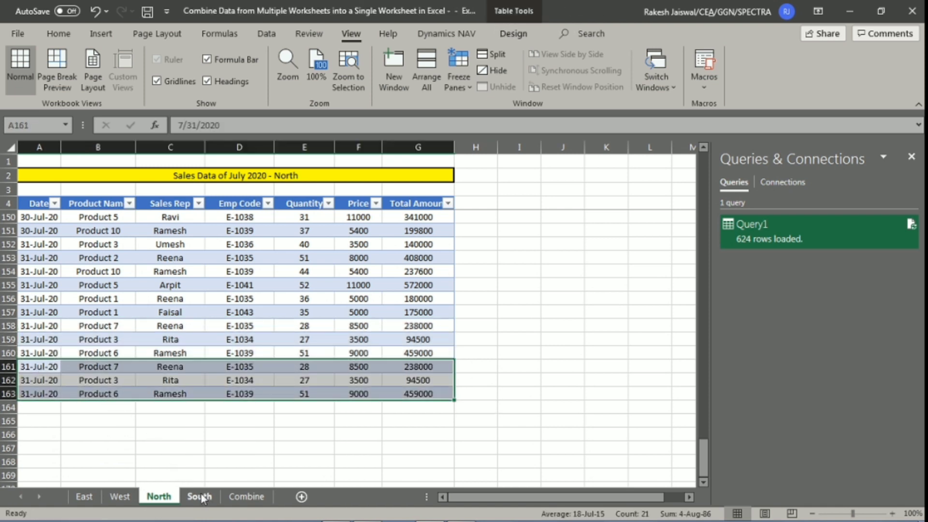
pyautogui.click(198, 496)
# Step: Find the South table's last row and compare it with the other region sheets
pyautogui.click(119, 269)
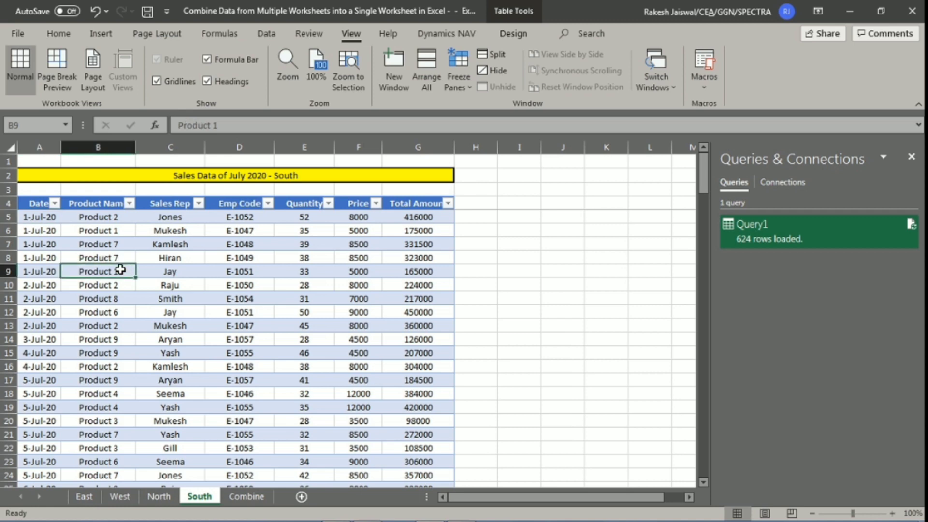
pyautogui.hotkey('ctrl', 'Down')
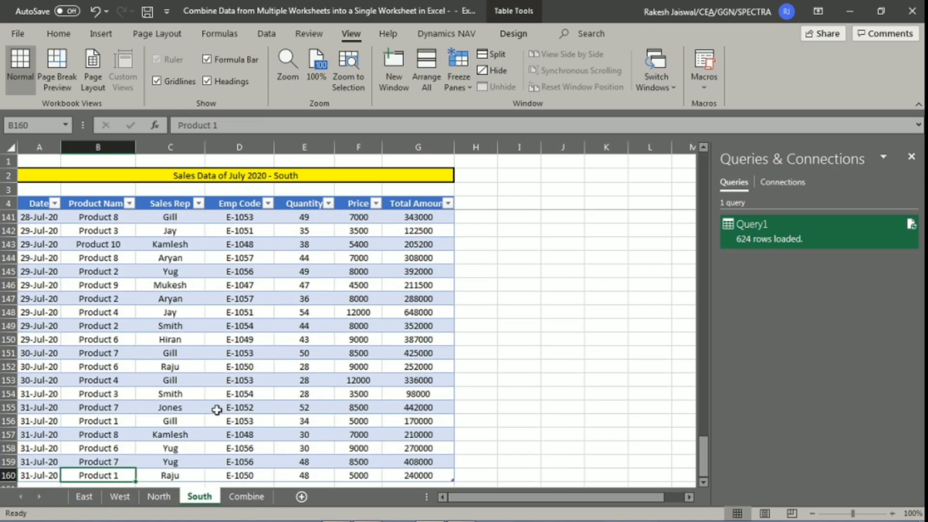
pyautogui.scroll(-3, 203, 385)
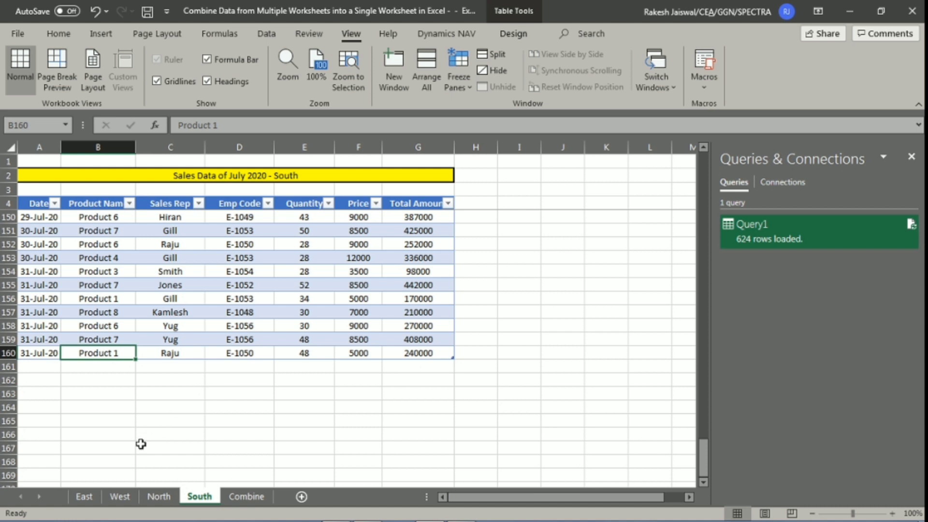
pyautogui.click(83, 500)
pyautogui.click(119, 498)
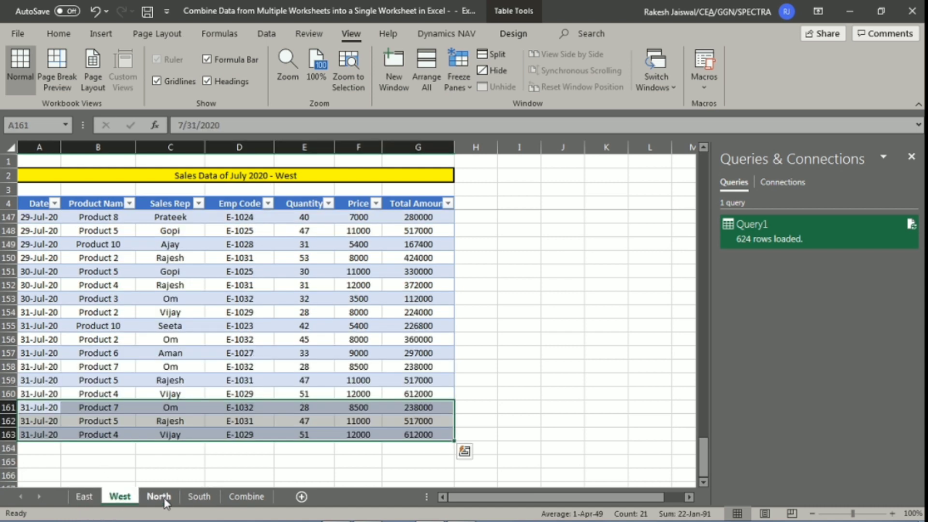
pyautogui.click(159, 497)
pyautogui.click(200, 498)
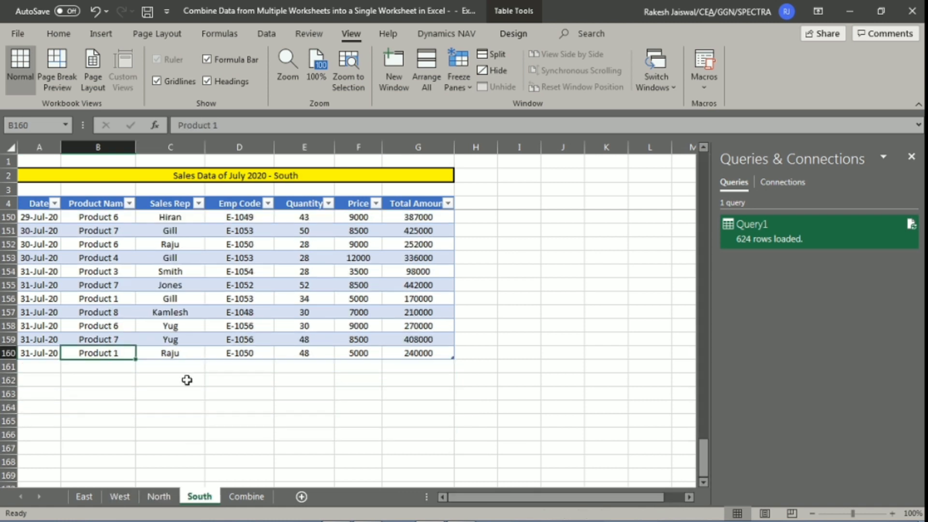
# Step: Delete table rows 158–160 from the South table
pyautogui.moveTo(28, 330); pyautogui.dragTo(52, 349)
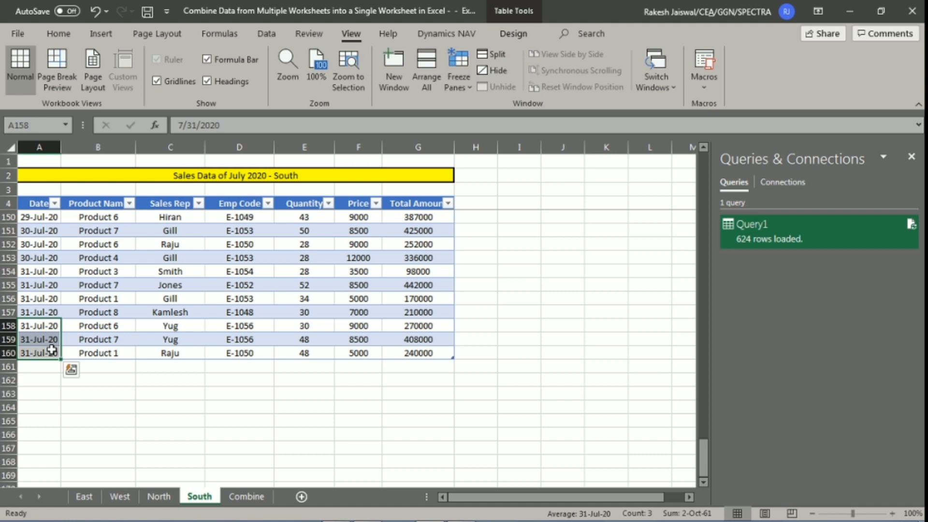
pyautogui.hotkey('ctrl', 'shift', 'Right')
pyautogui.rightClick(62, 351)
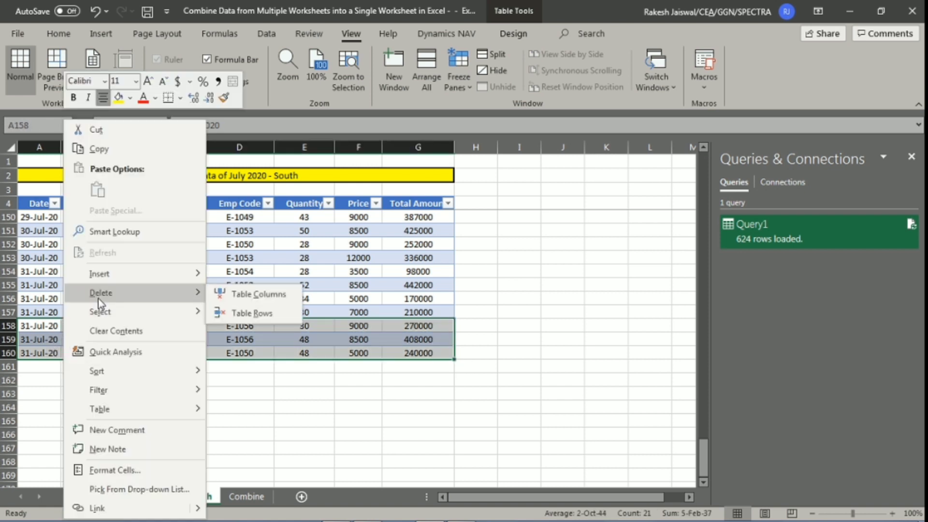
pyautogui.click(251, 313)
pyautogui.click(260, 383)
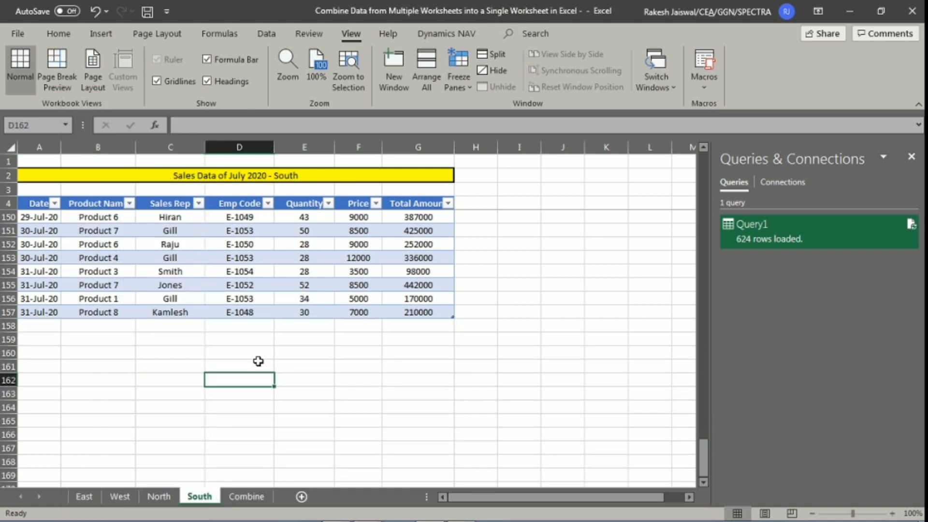
pyautogui.click(547, 261)
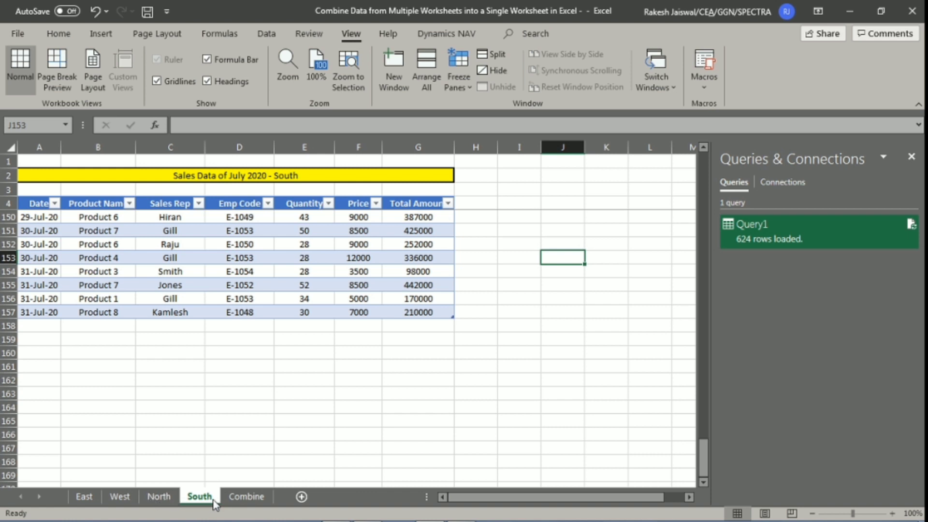
# Step: Enter 624 in J152 as the current query row count
pyautogui.click(411, 353)
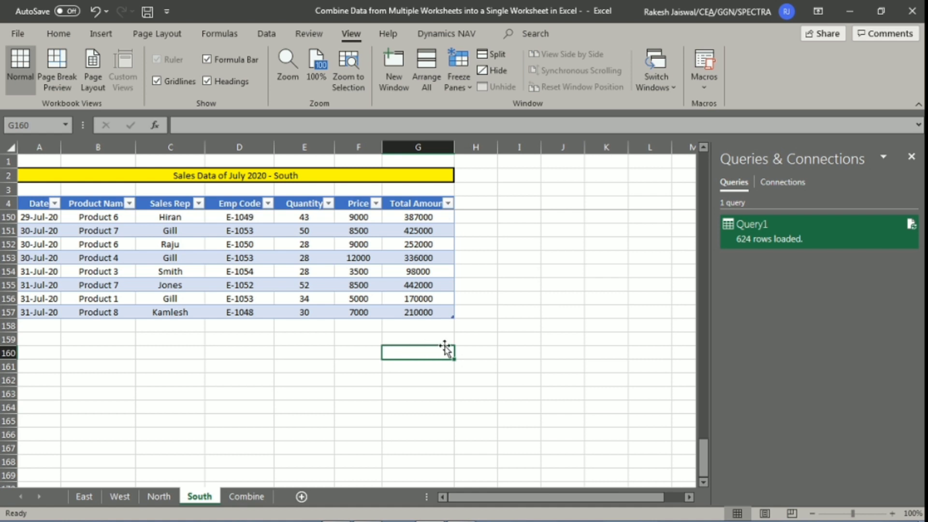
pyautogui.click(551, 269)
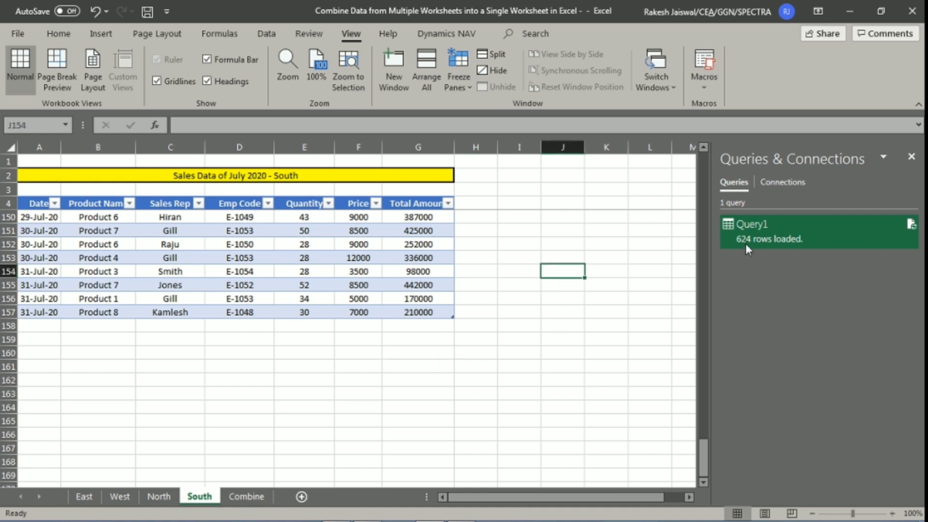
pyautogui.moveTo(768, 231)
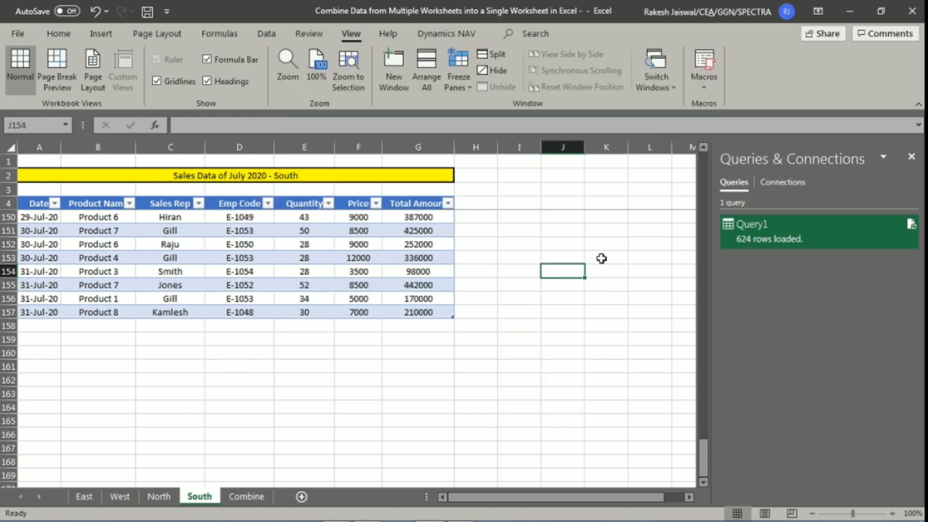
pyautogui.click(559, 245)
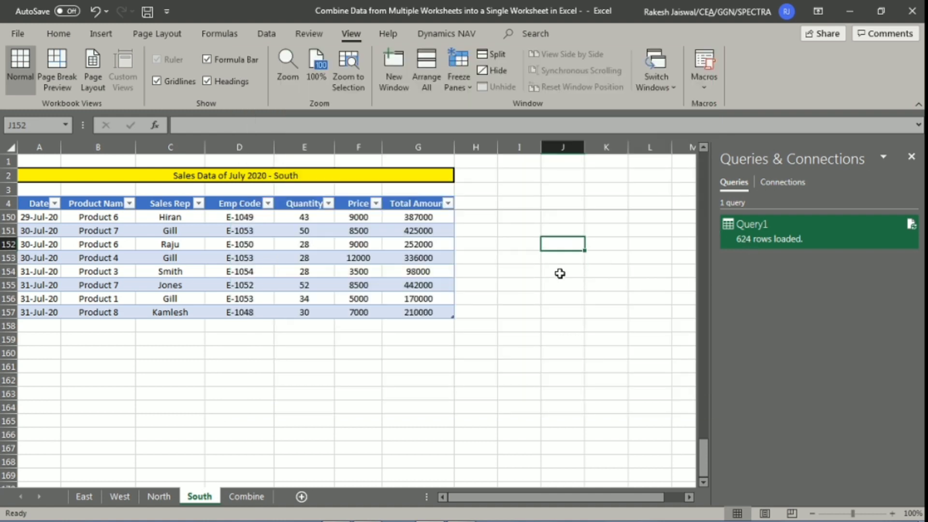
pyautogui.write('624')
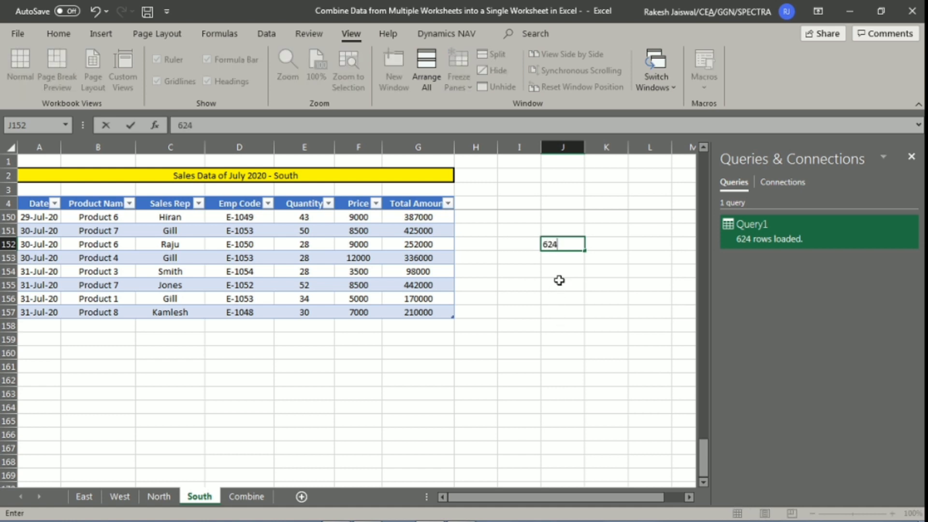
pyautogui.moveTo(559, 280); pyautogui.dragTo(563, 264)
# Step: Enter scratch numbers 9 and 3 in J153:J154, check their sum, then delete them
pyautogui.click(575, 260)
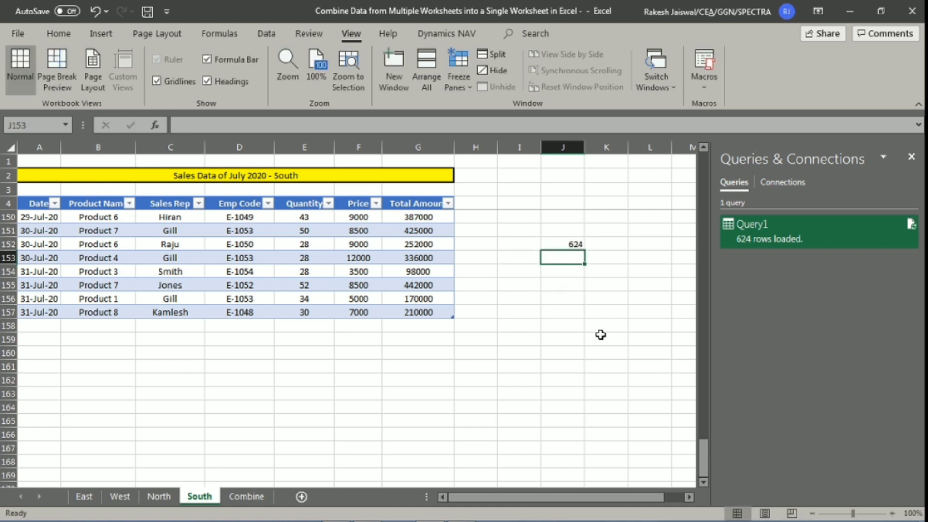
pyautogui.write('9')
pyautogui.click(594, 344)
pyautogui.click(569, 271)
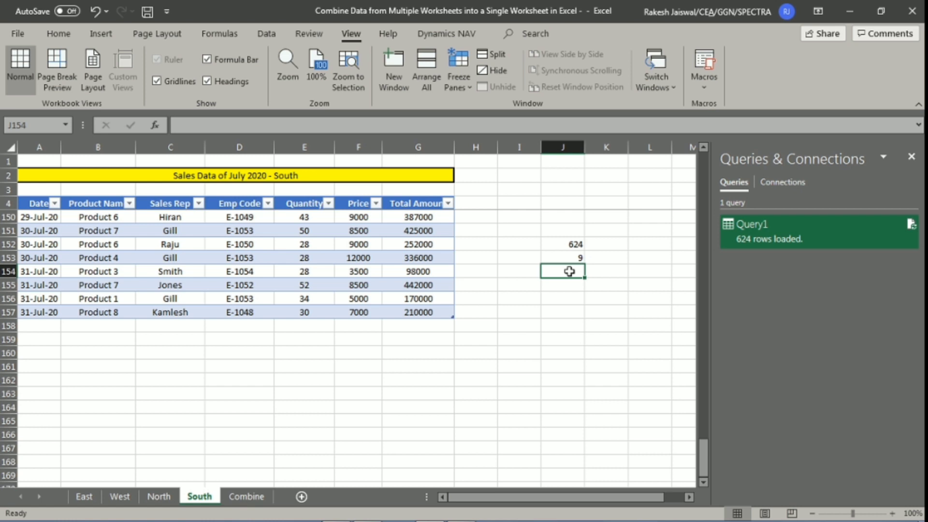
pyautogui.write('3')
pyautogui.click(565, 325)
pyautogui.click(575, 261)
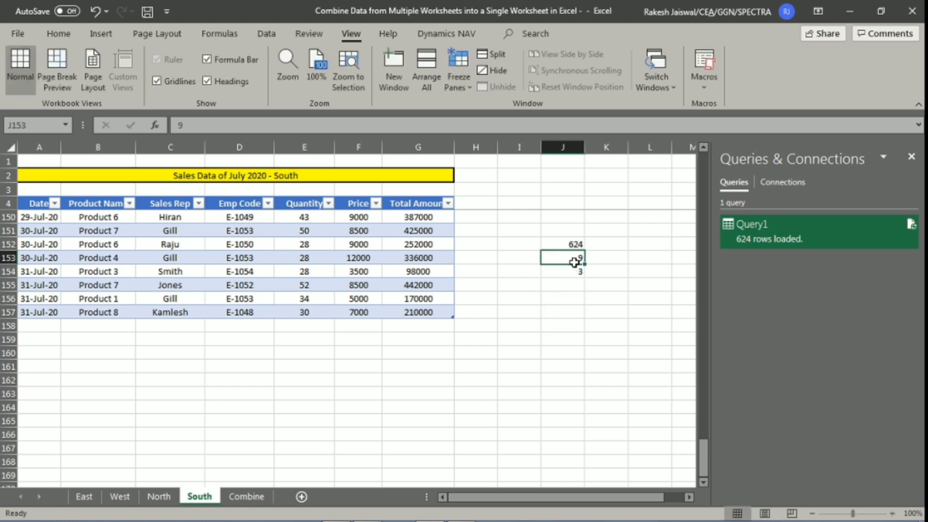
pyautogui.moveTo(573, 262); pyautogui.dragTo(576, 271)
pyautogui.press('Delete')
pyautogui.click(592, 297)
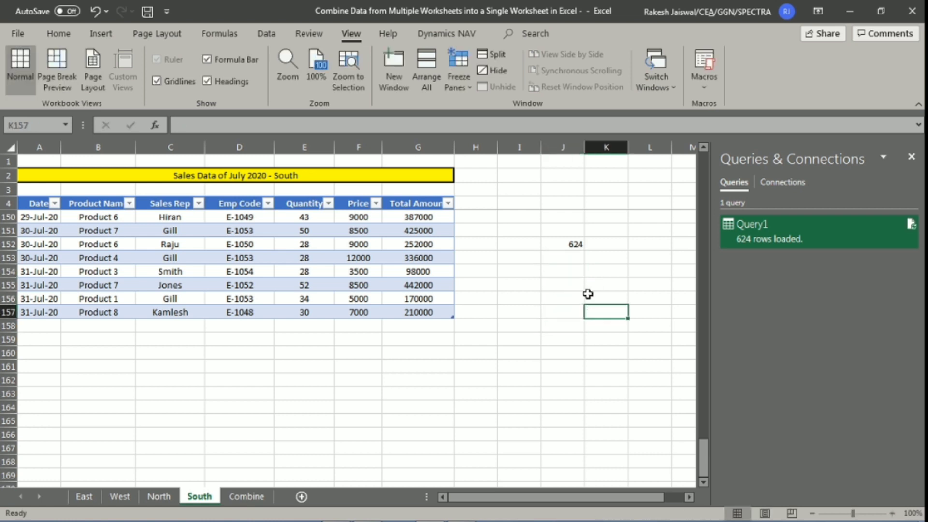
pyautogui.click(575, 243)
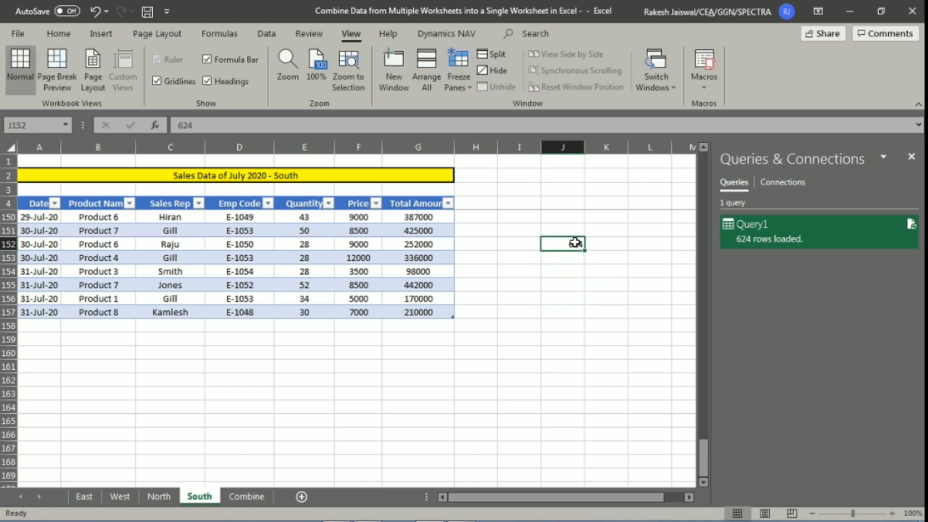
# Step: On the Combine sheet, refresh Query1 and select the Region column to confirm 630 rows
pyautogui.click(247, 497)
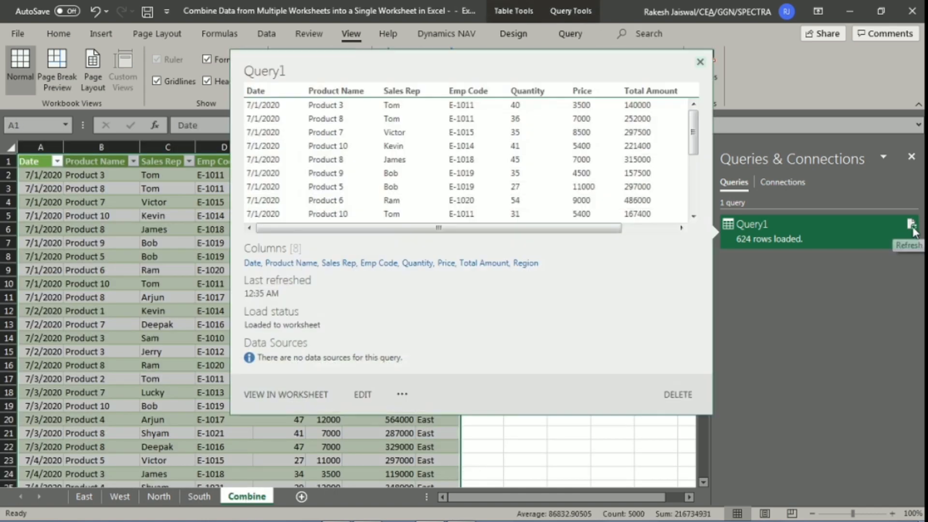
pyautogui.click(912, 226)
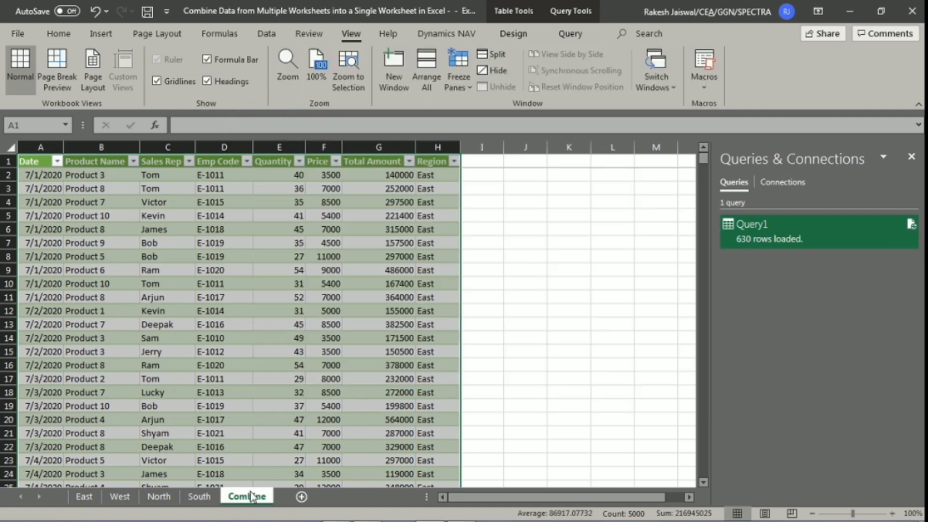
pyautogui.click(435, 148)
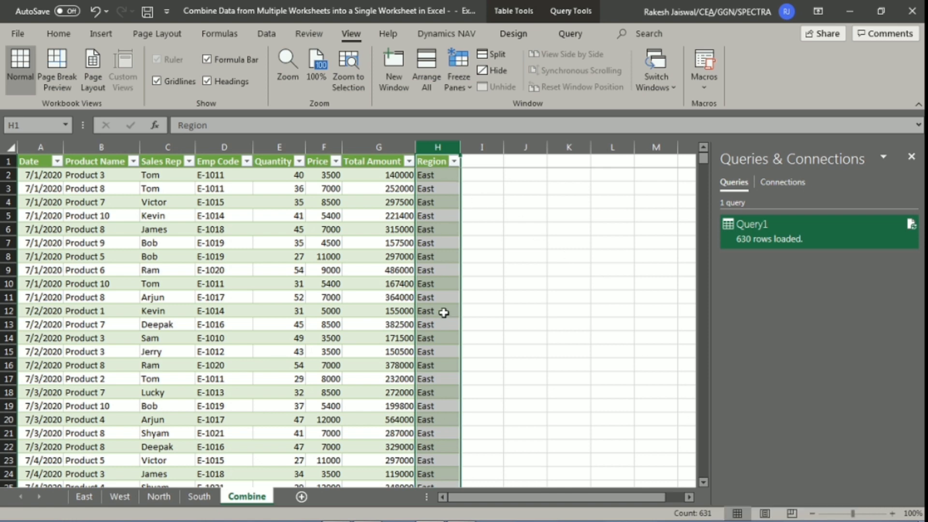
pyautogui.scroll(-4, 444, 313)
pyautogui.scroll(-1, 444, 312)
pyautogui.scroll(-2, 443, 312)
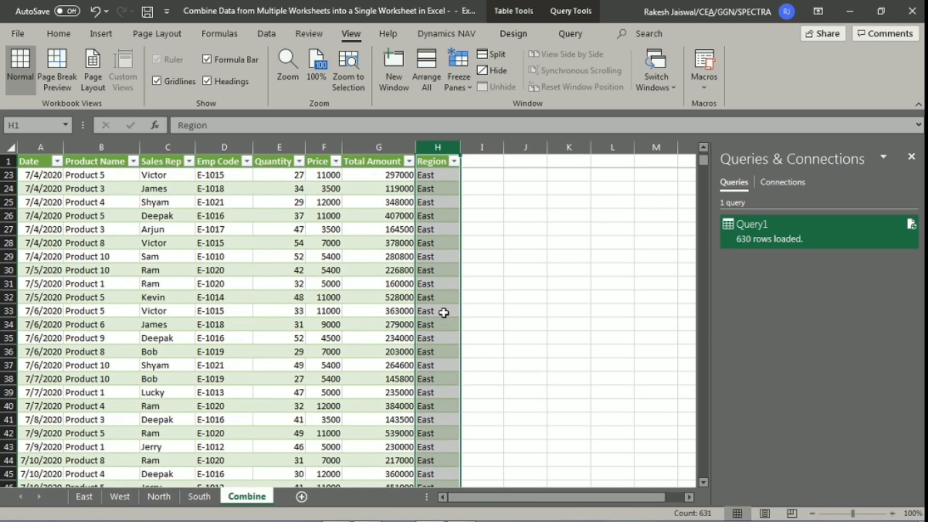
pyautogui.scroll(1, 444, 313)
pyautogui.scroll(2, 443, 313)
pyautogui.scroll(4, 444, 313)
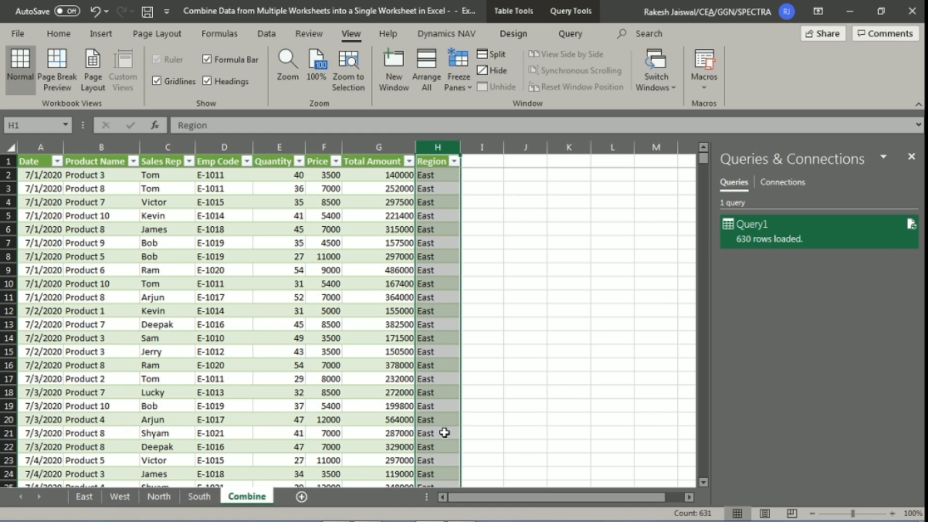
pyautogui.click(199, 497)
pyautogui.click(158, 497)
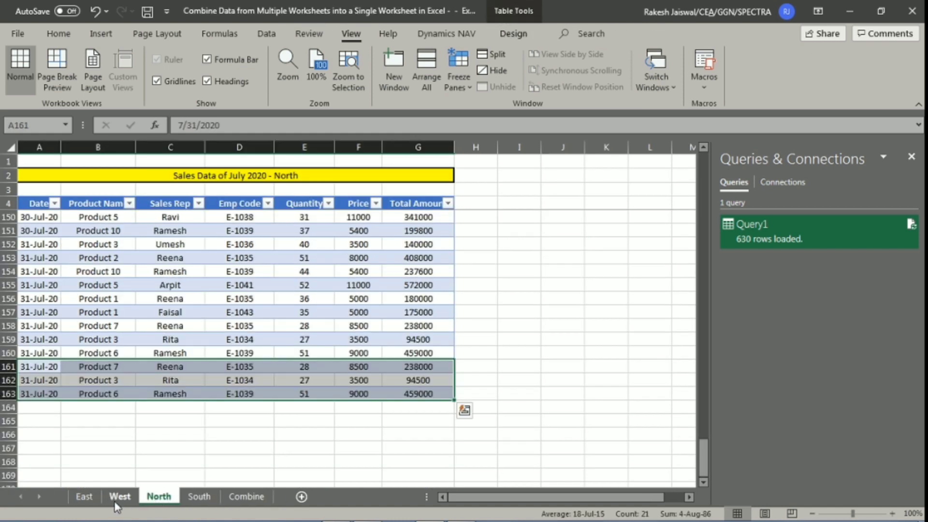
pyautogui.click(116, 497)
pyautogui.click(100, 496)
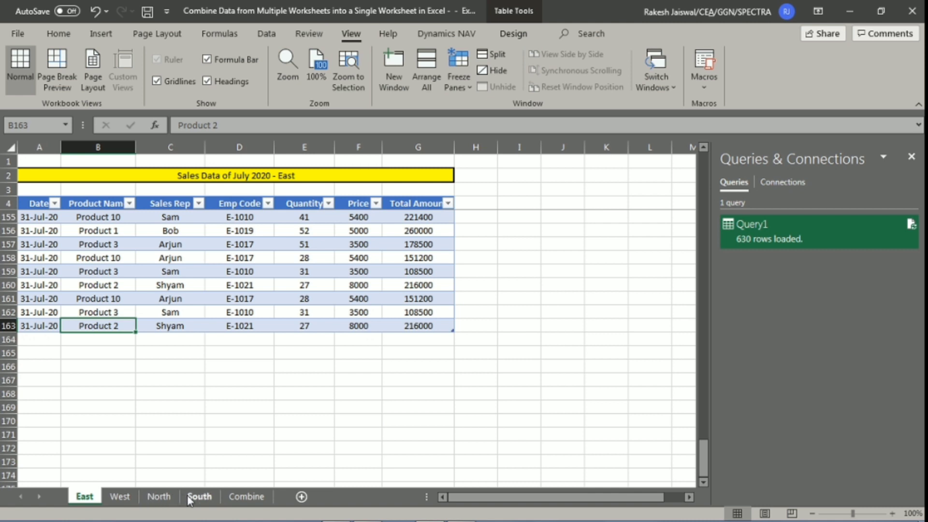
pyautogui.click(199, 497)
pyautogui.click(159, 496)
pyautogui.click(130, 496)
pyautogui.click(89, 498)
pyautogui.click(248, 497)
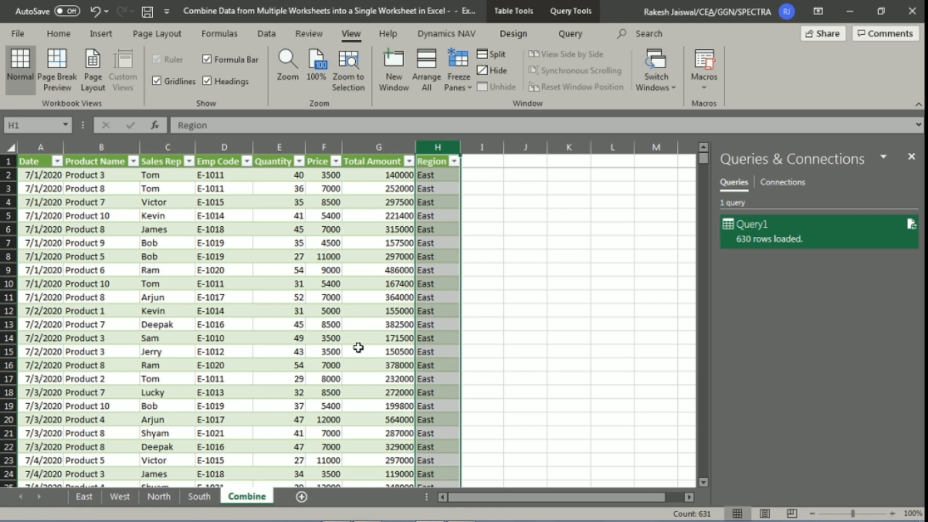
pyautogui.click(359, 348)
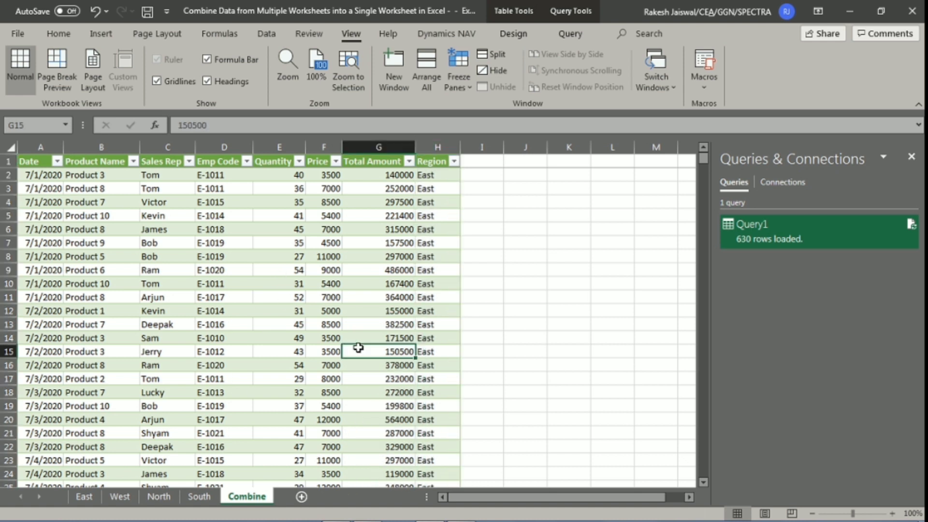